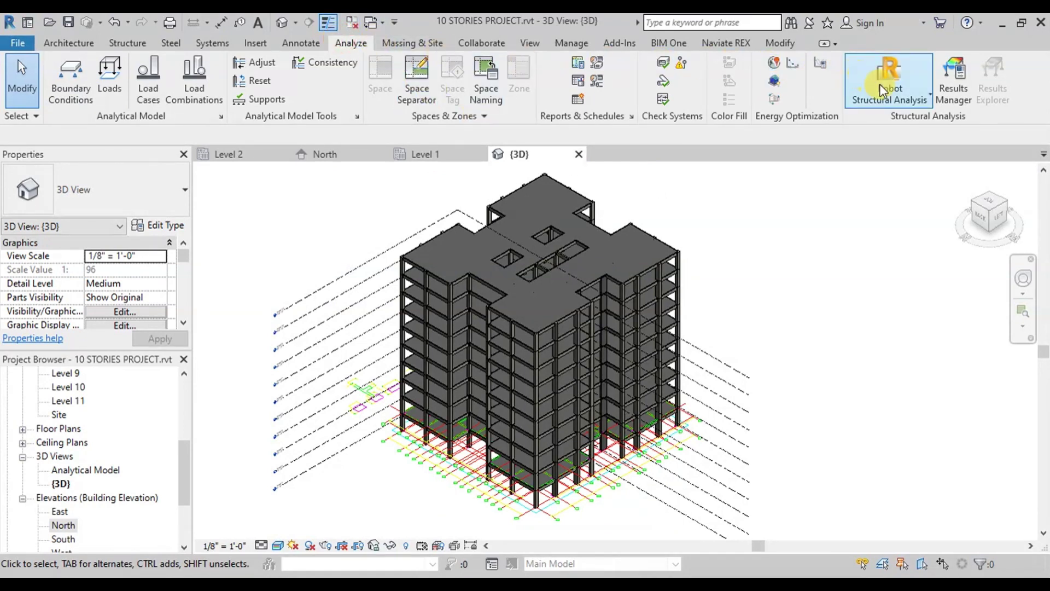
Send the Revit model to Robot via the Robot Structural Analysis Link using direct integration, then view the events report
left_click(897, 102)
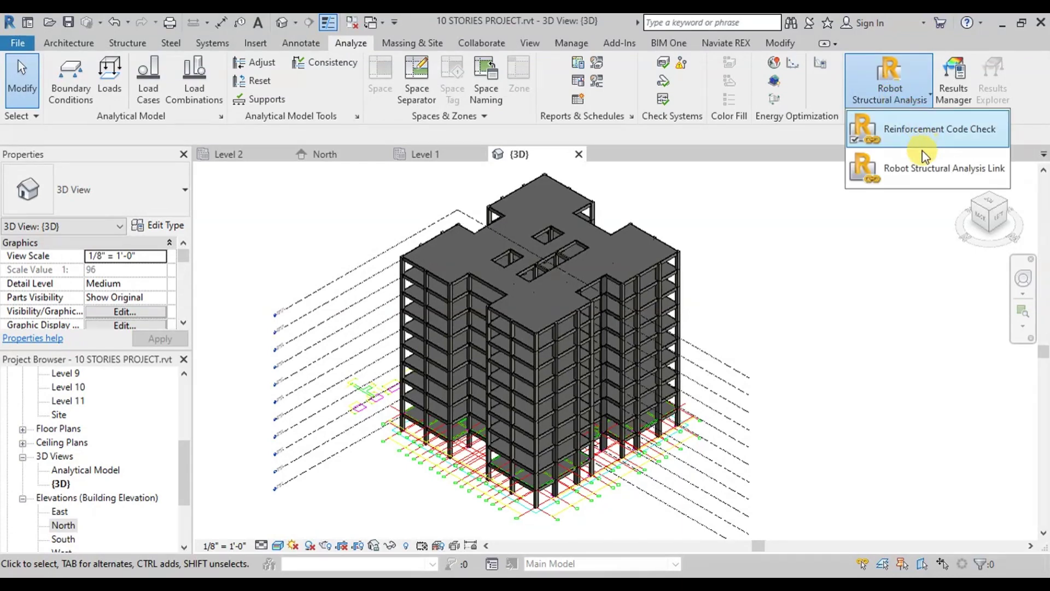
left_click(909, 168)
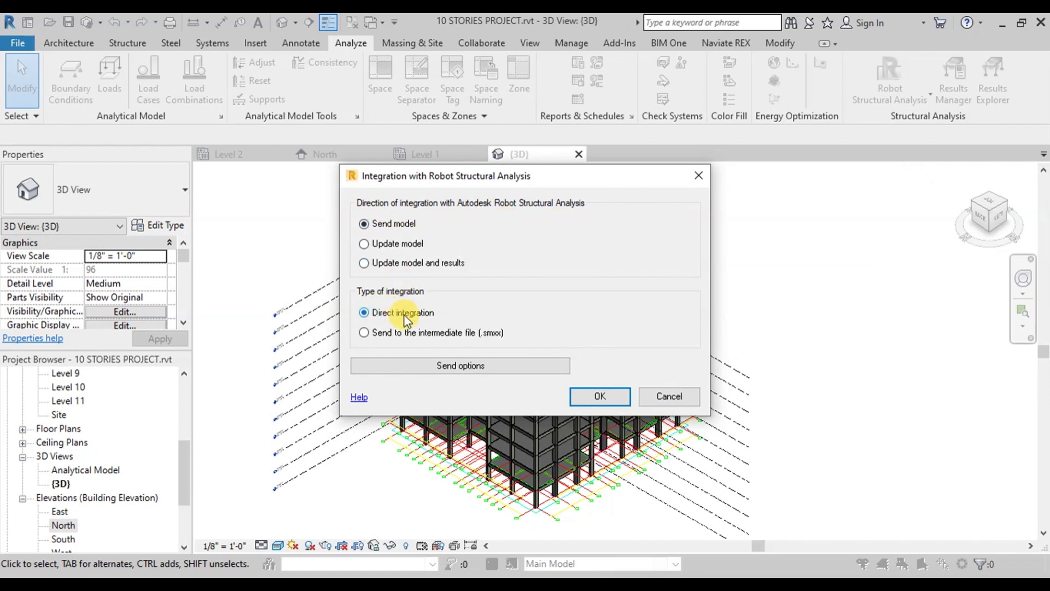
left_click(601, 397)
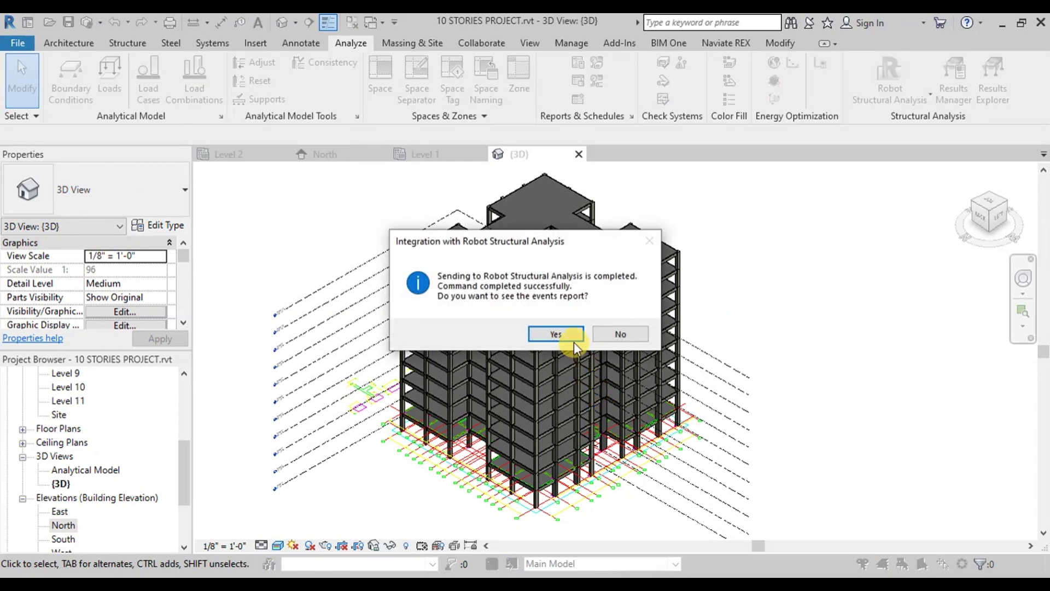
left_click(555, 333)
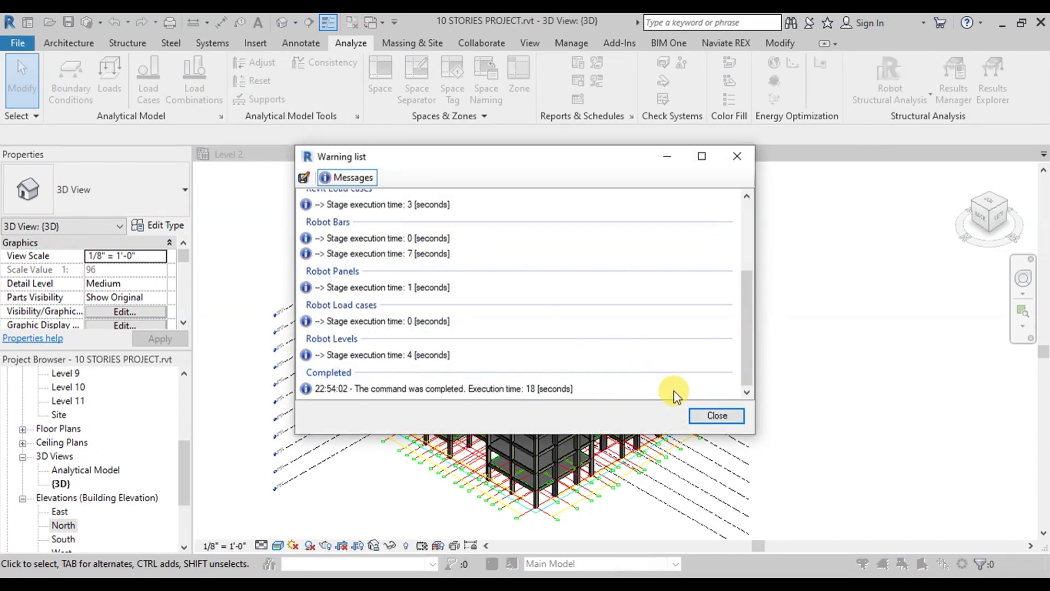
Close the events report, turn to the top-front-right isometric view and display members as section shapes
left_click(715, 414)
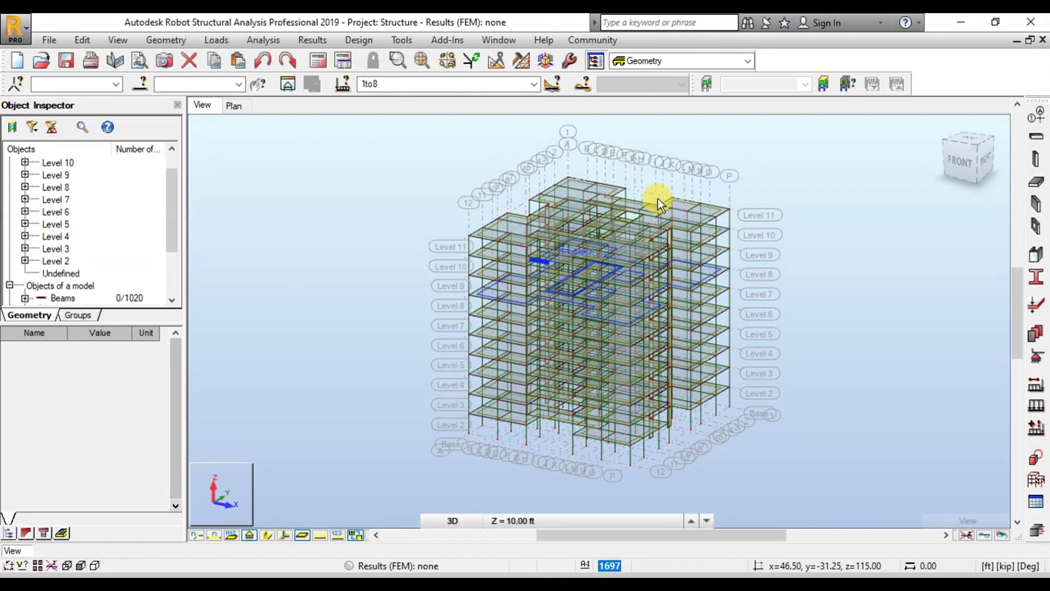
left_click(972, 150)
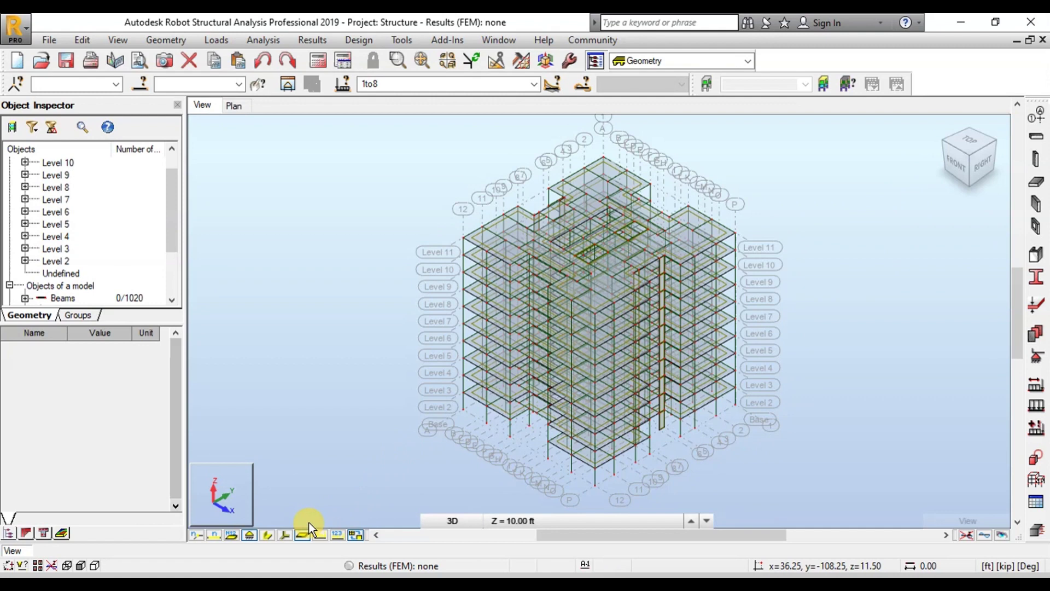
left_click(268, 534)
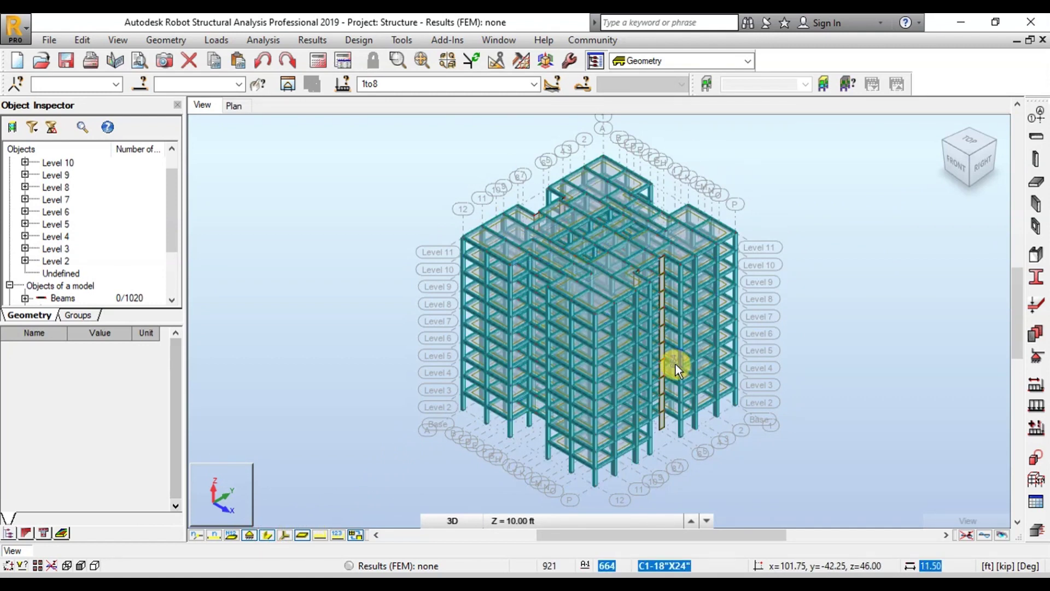
In Job Preferences, switch all default units to Imperial
left_click(401, 40)
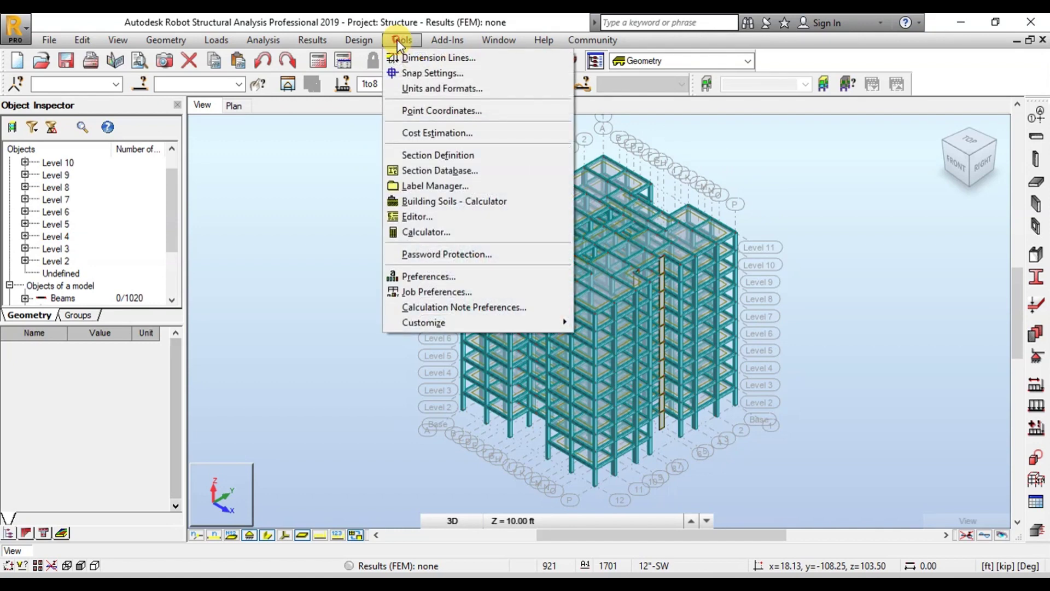
left_click(432, 291)
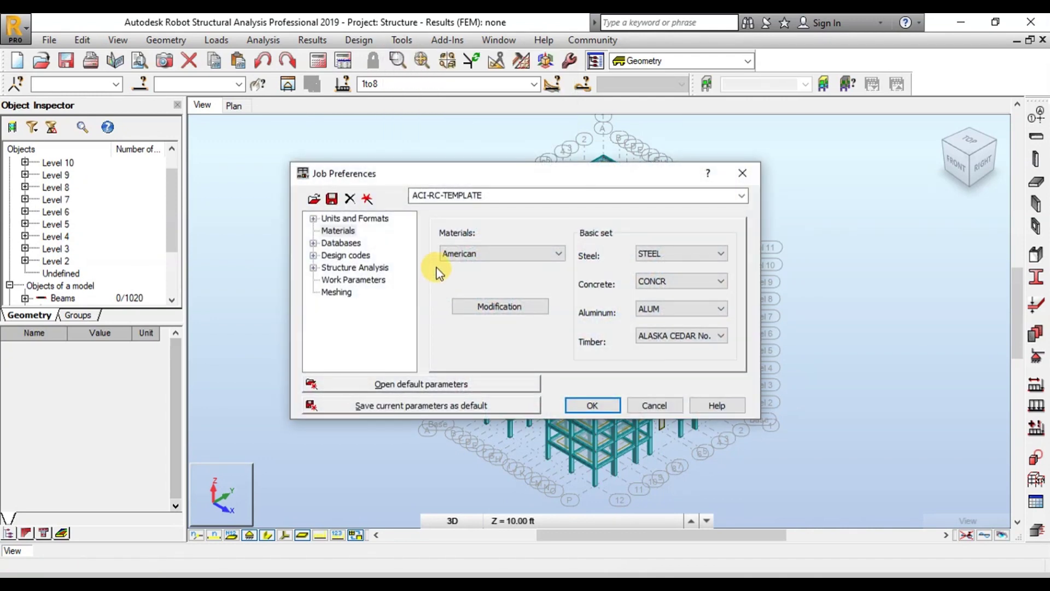
left_click(341, 218)
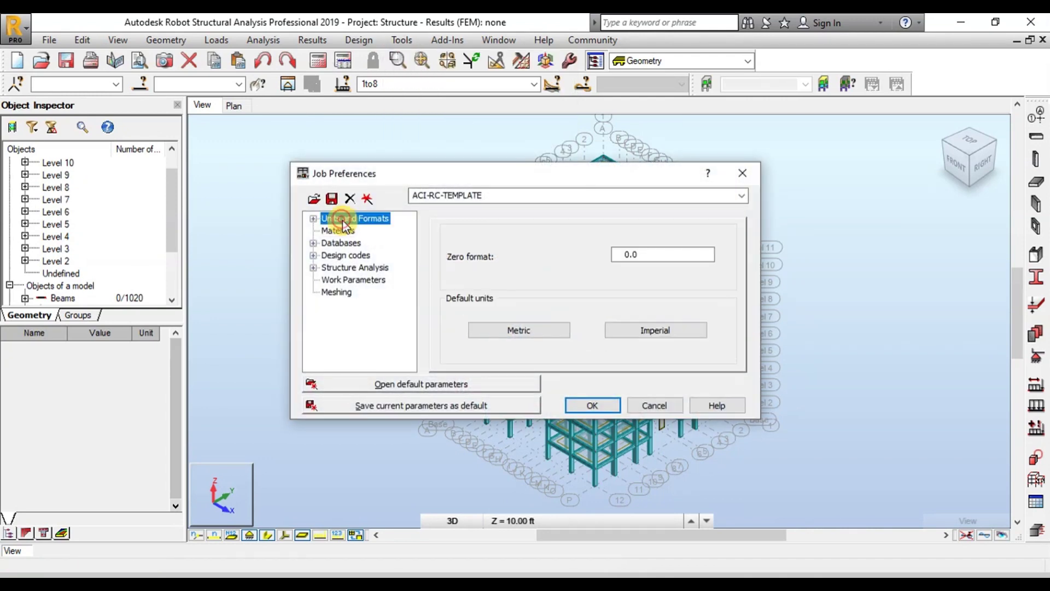
left_click(657, 328)
left_click(558, 332)
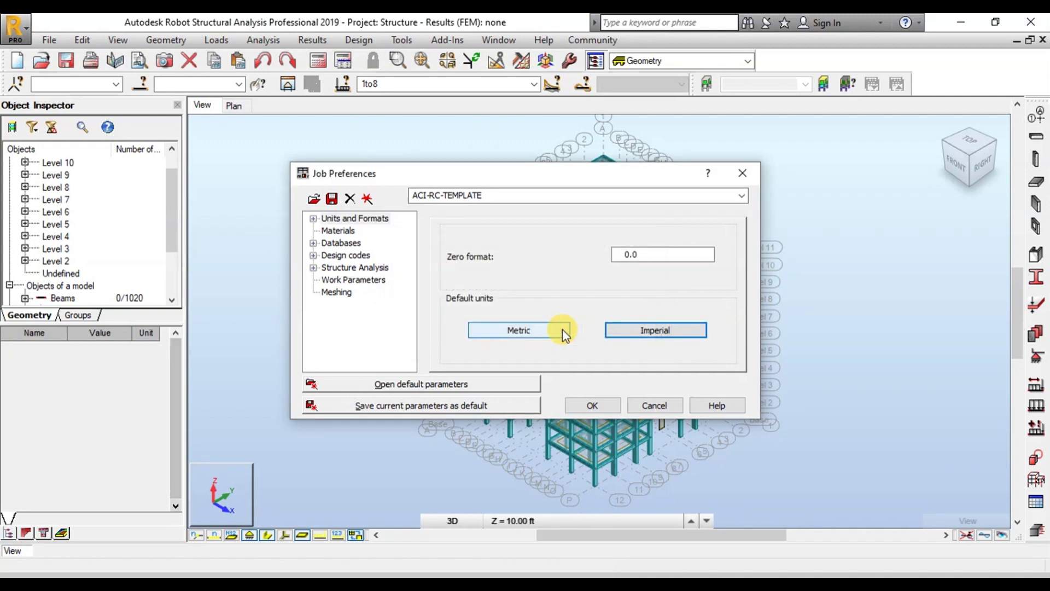
Define the 4.0 ksi concrete CONCR_4 in the job materials and apply the preferences
left_click(343, 230)
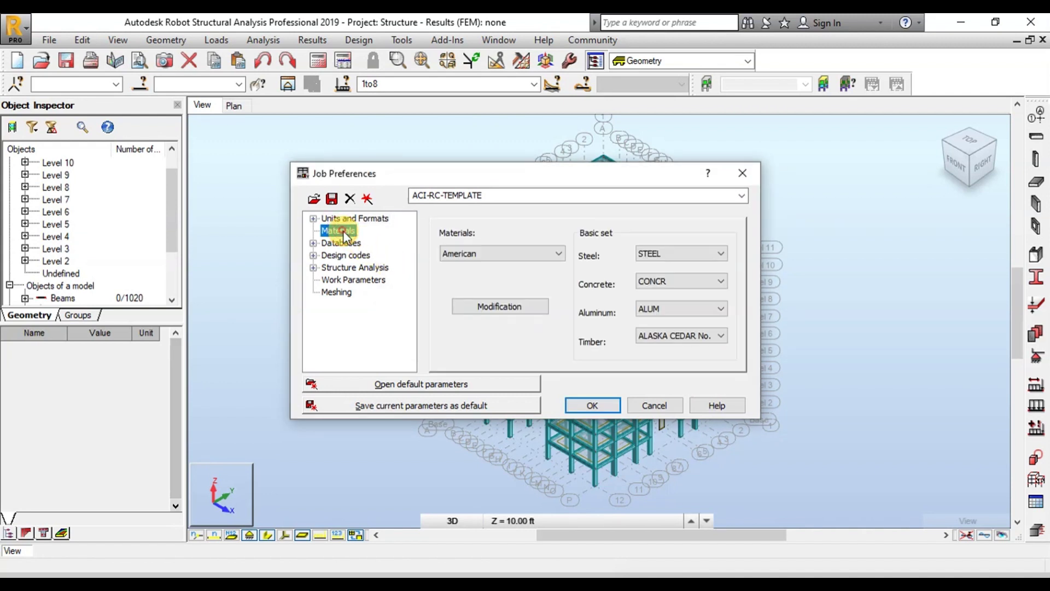
left_click(493, 306)
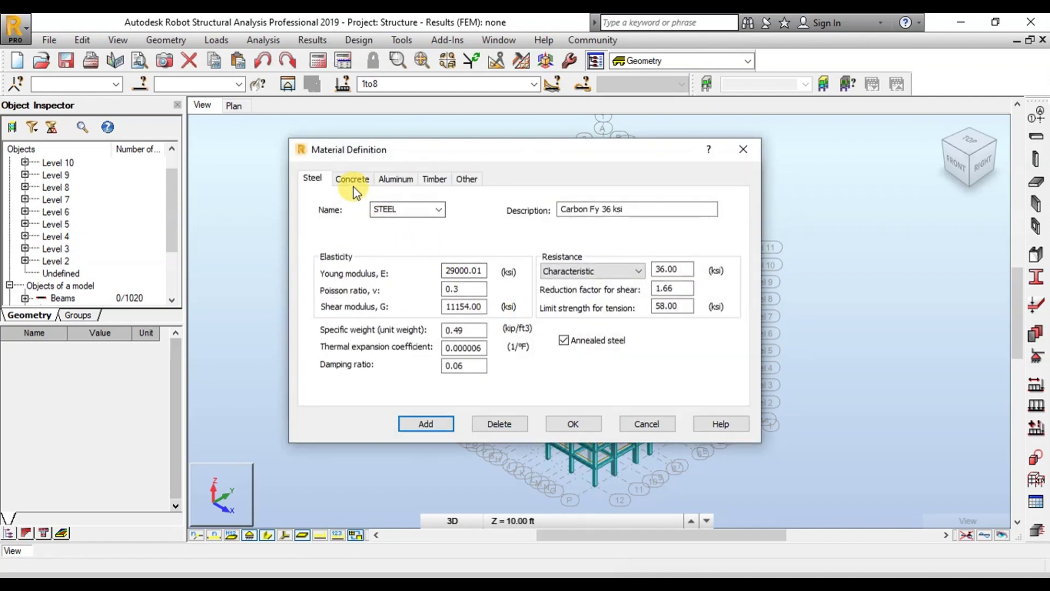
left_click(351, 180)
left_click(439, 210)
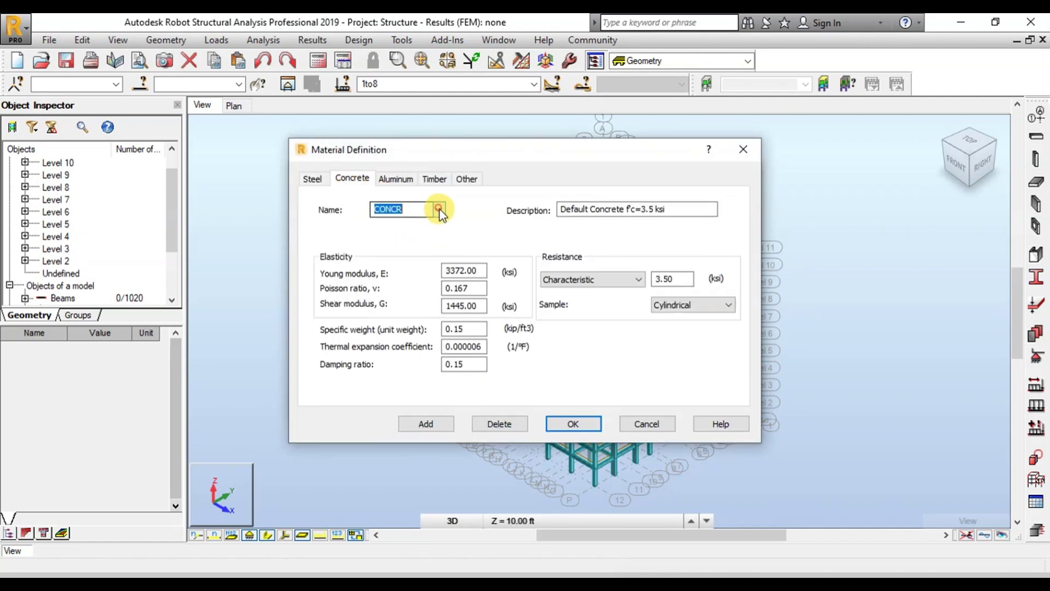
left_click(390, 253)
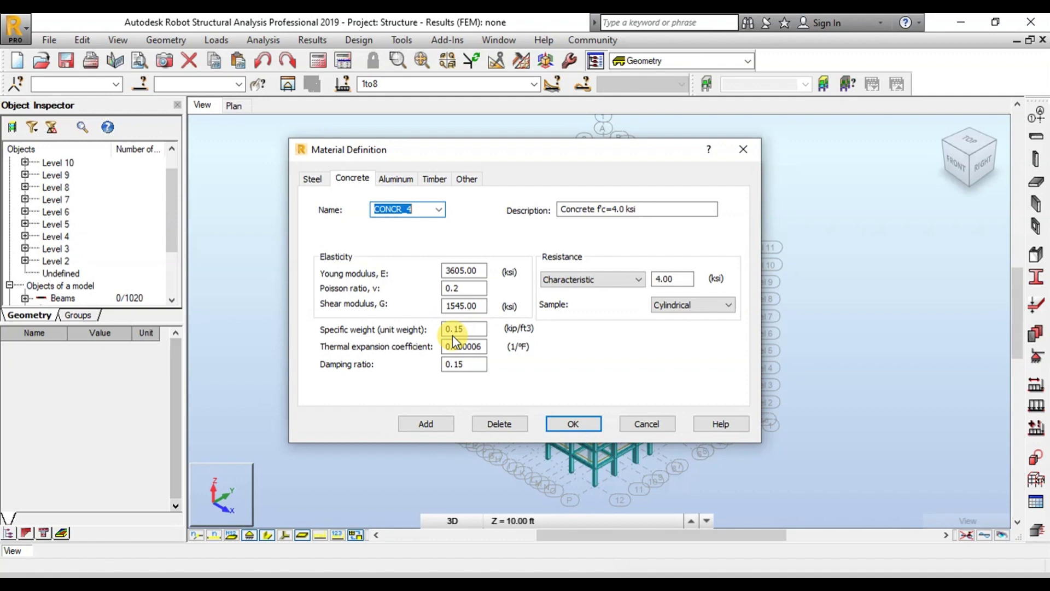
left_click(570, 424)
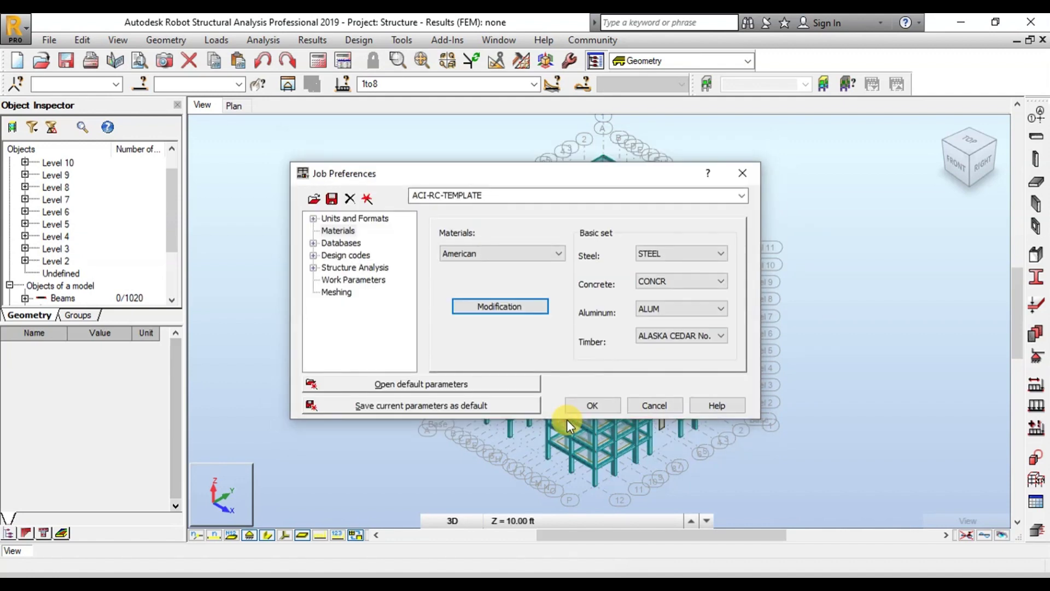
left_click(594, 405)
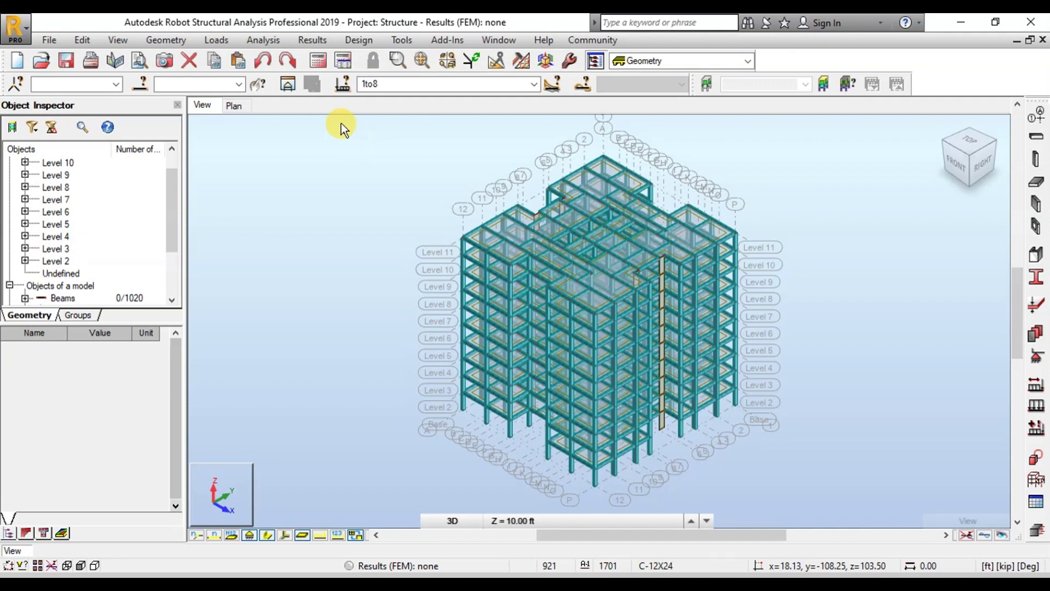
Select the whole structure and check which material it is assigned
left_click_drag(340, 123, 841, 507)
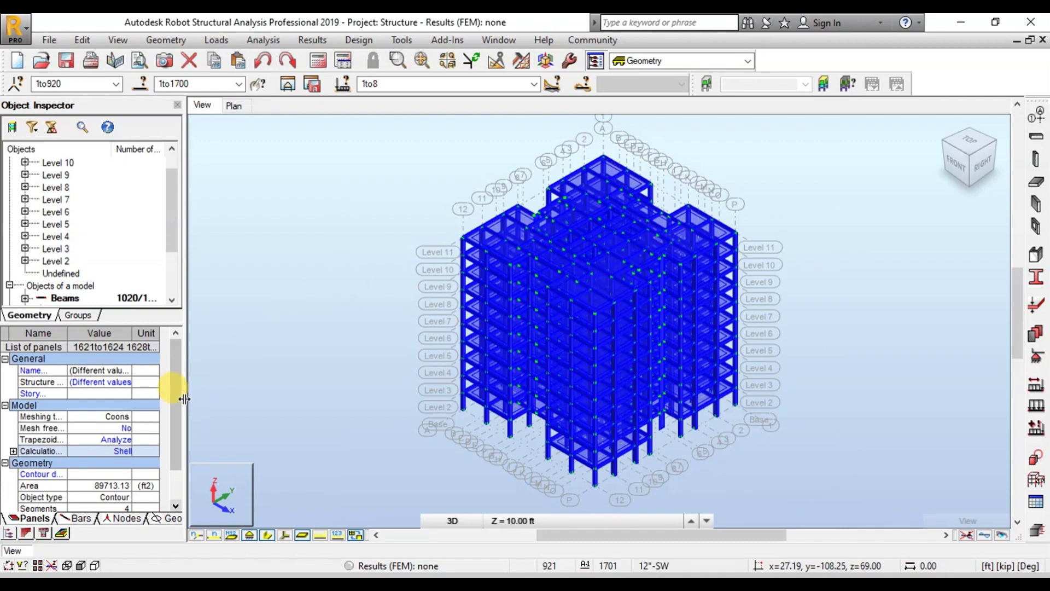
left_click_drag(180, 403, 178, 432)
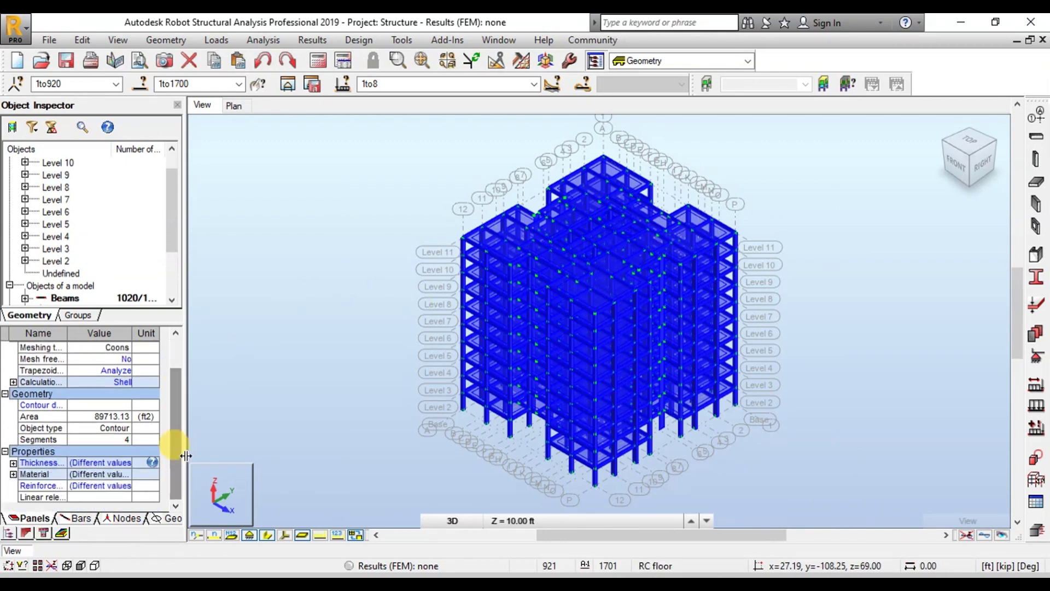
left_click(119, 475)
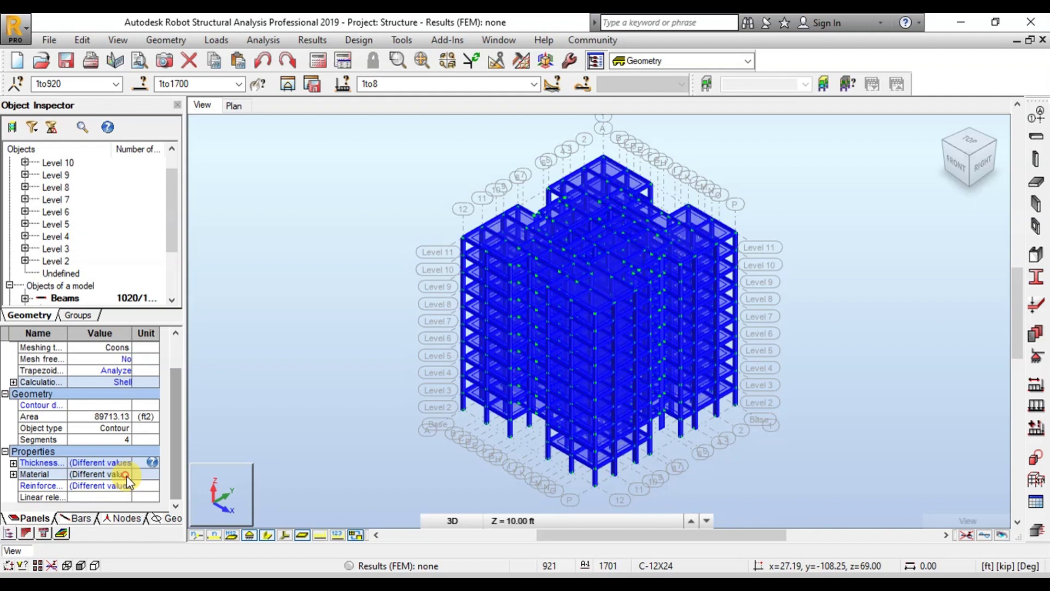
left_click(14, 475)
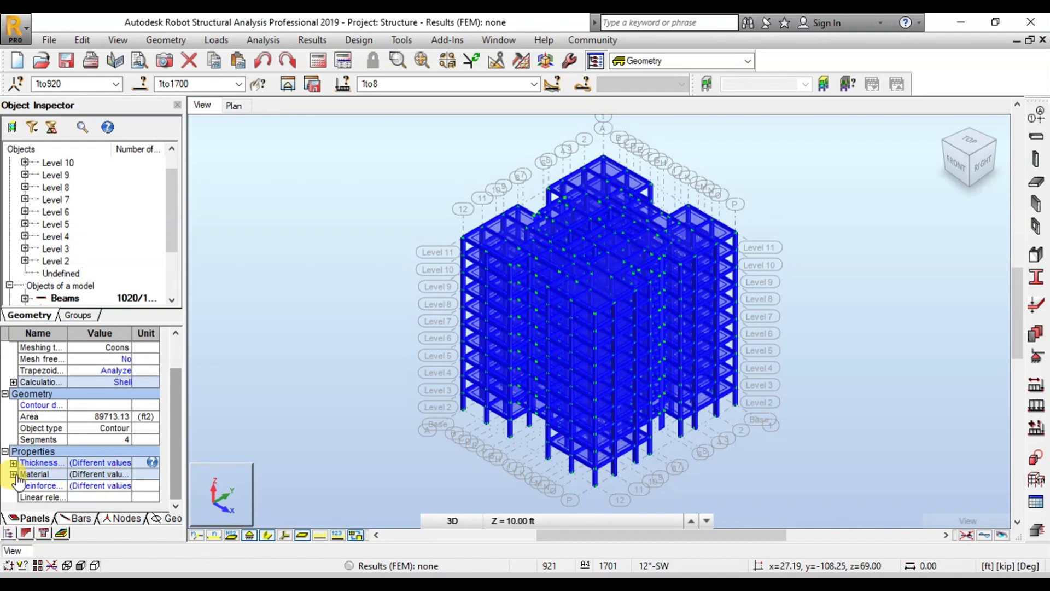
left_click(289, 320)
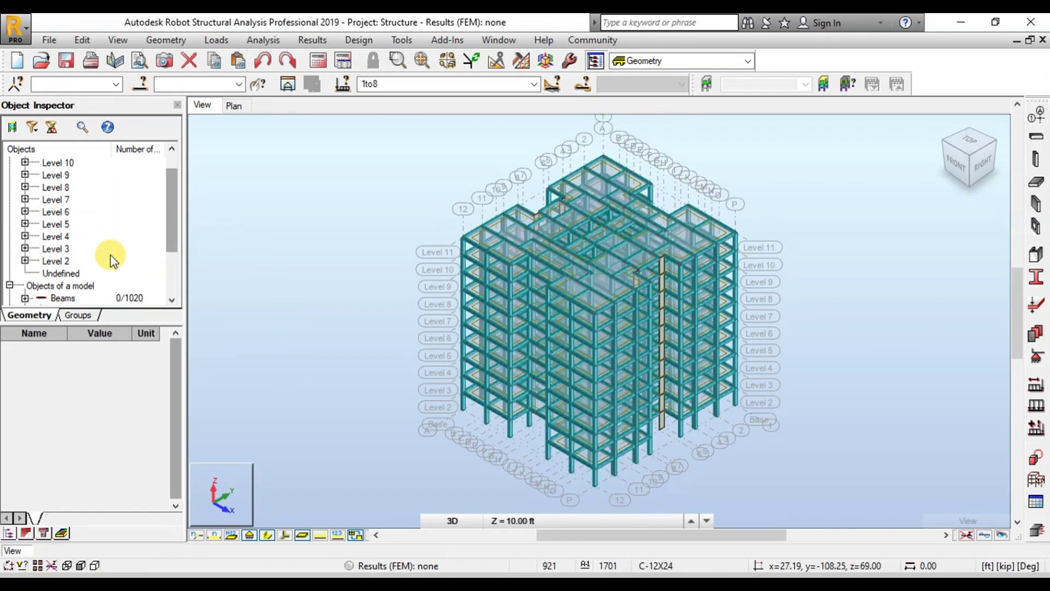
Assign CONCR_4 as the material of all 1020 beams
scroll(111, 260, "down", 1)
left_click(75, 276)
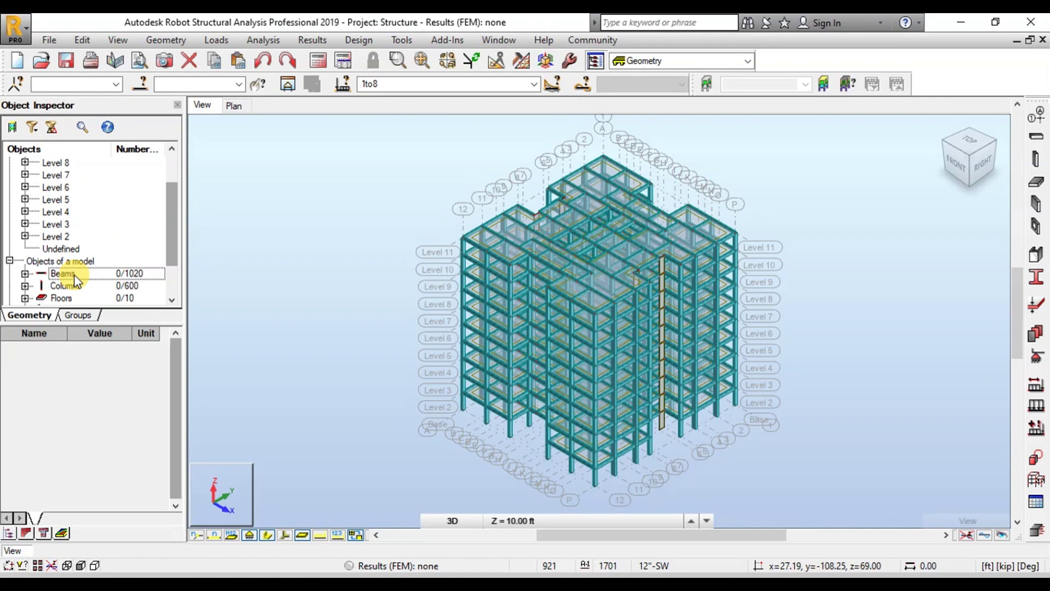
right_click(76, 280)
left_click(100, 301)
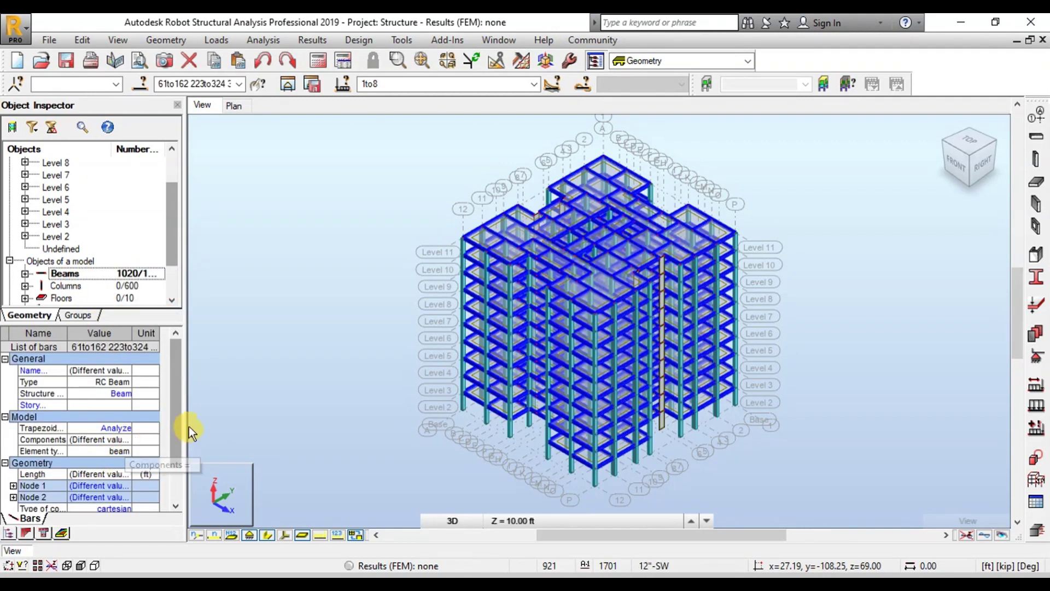
left_click(175, 414)
left_click_drag(176, 417, 172, 471)
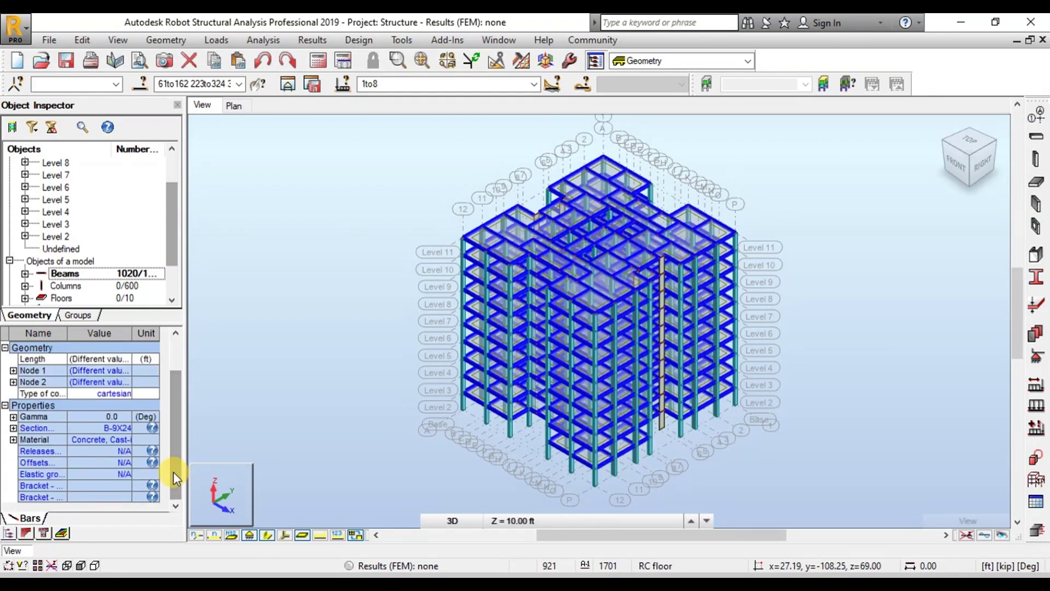
left_click(128, 440)
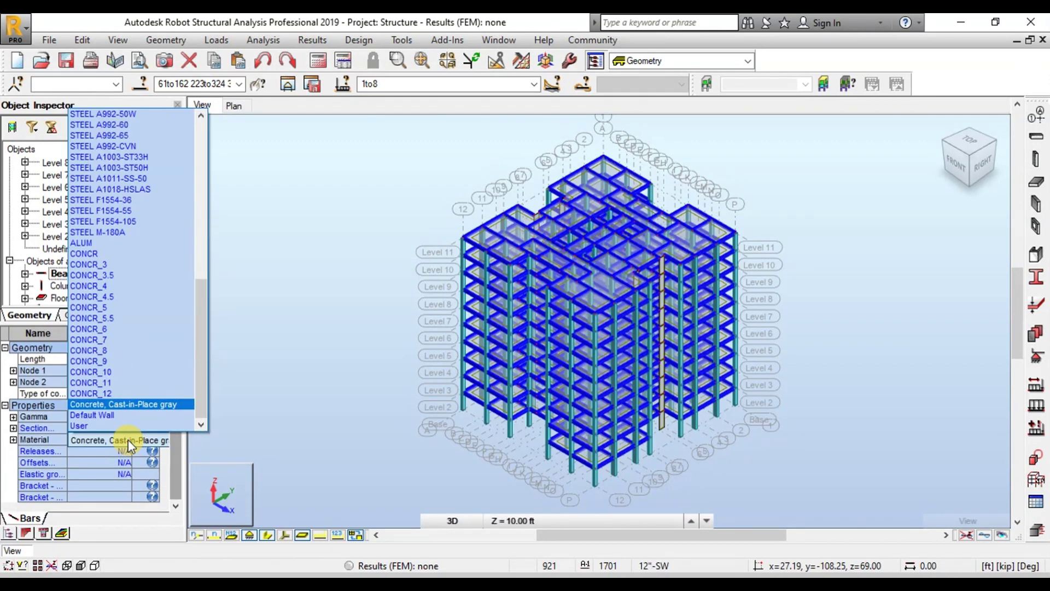
left_click(113, 287)
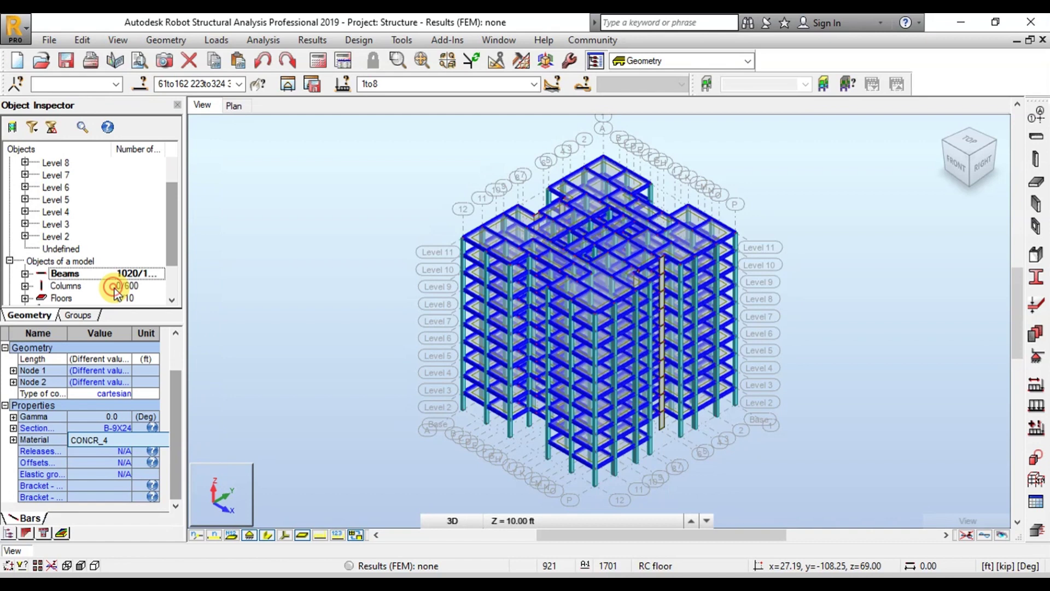
left_click(278, 313)
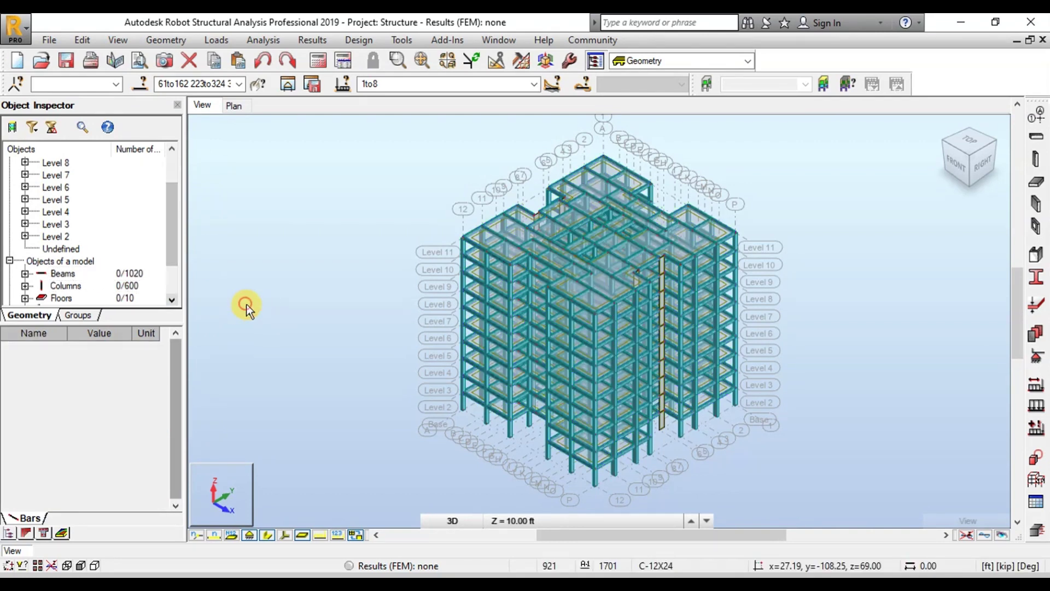
Assign CONCR_4 as the material of all 600 columns
right_click(68, 288)
left_click(103, 317)
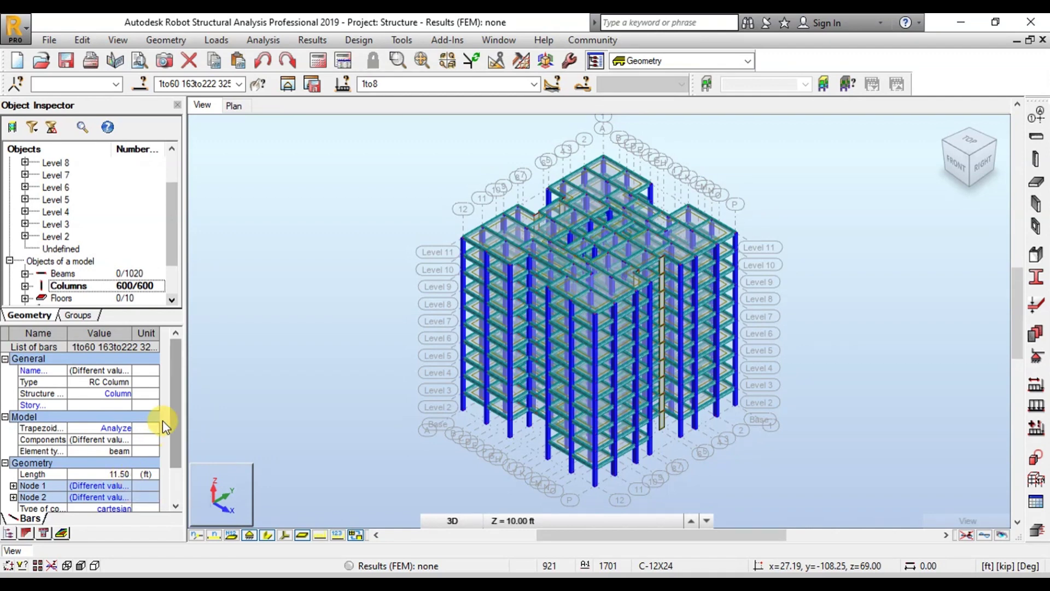
left_click_drag(173, 423, 153, 475)
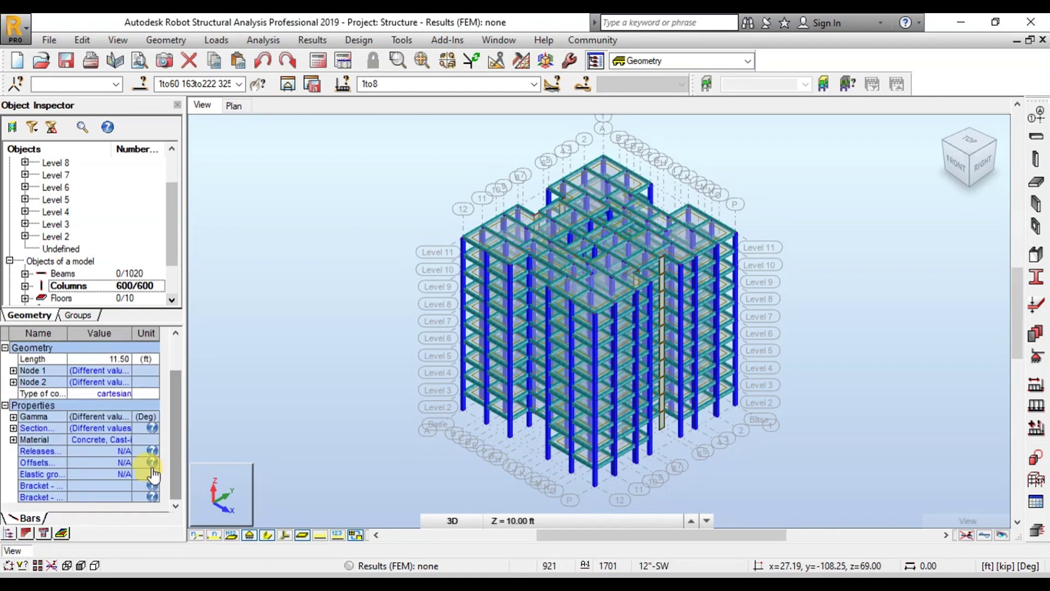
left_click(125, 436)
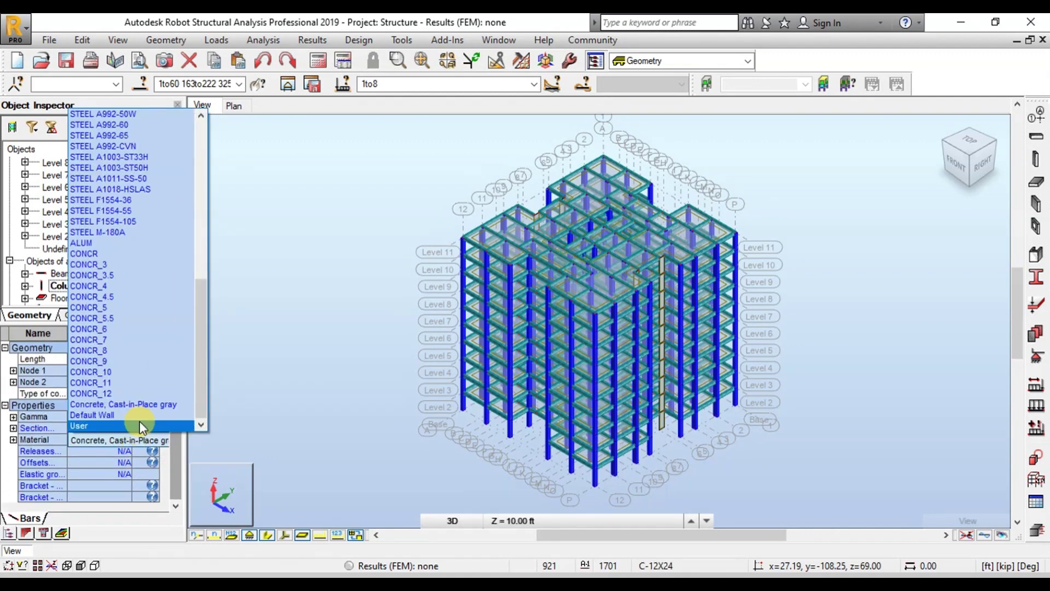
left_click(117, 286)
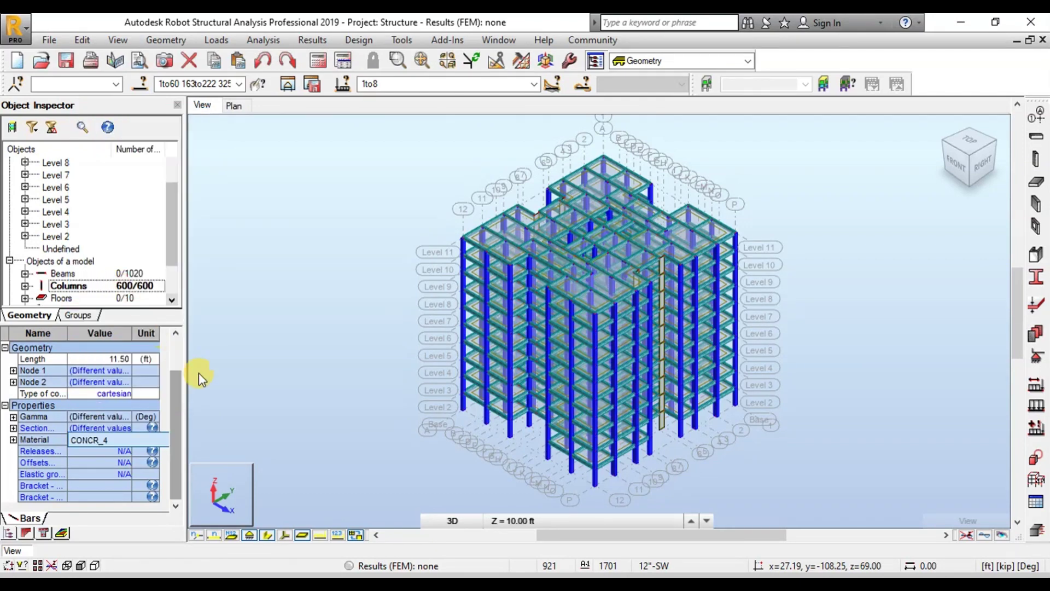
left_click(215, 283)
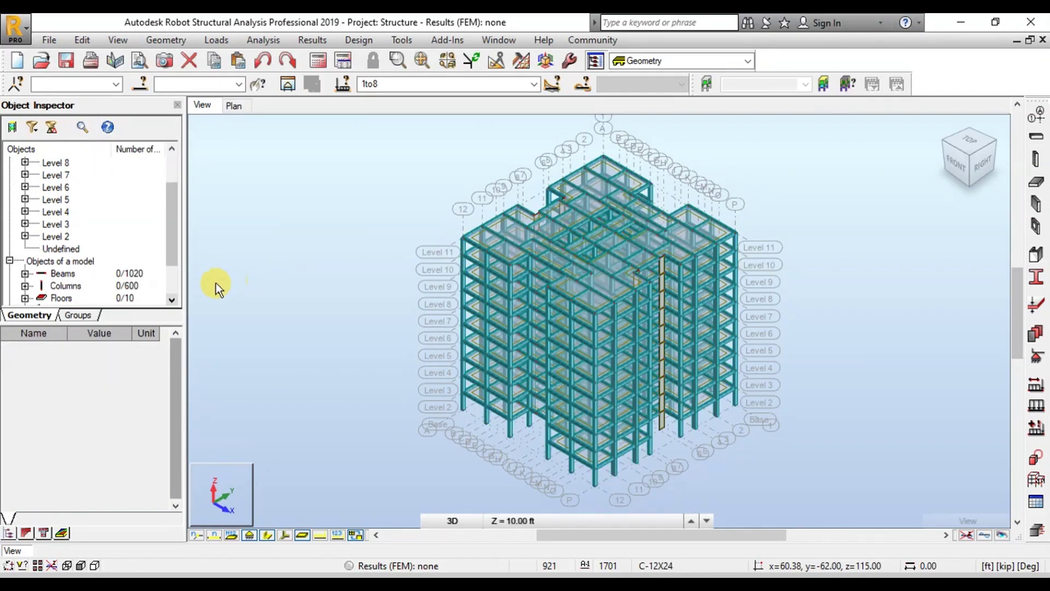
Apply the S-6 thickness to all 10 floors
right_click(123, 298)
left_click(158, 328)
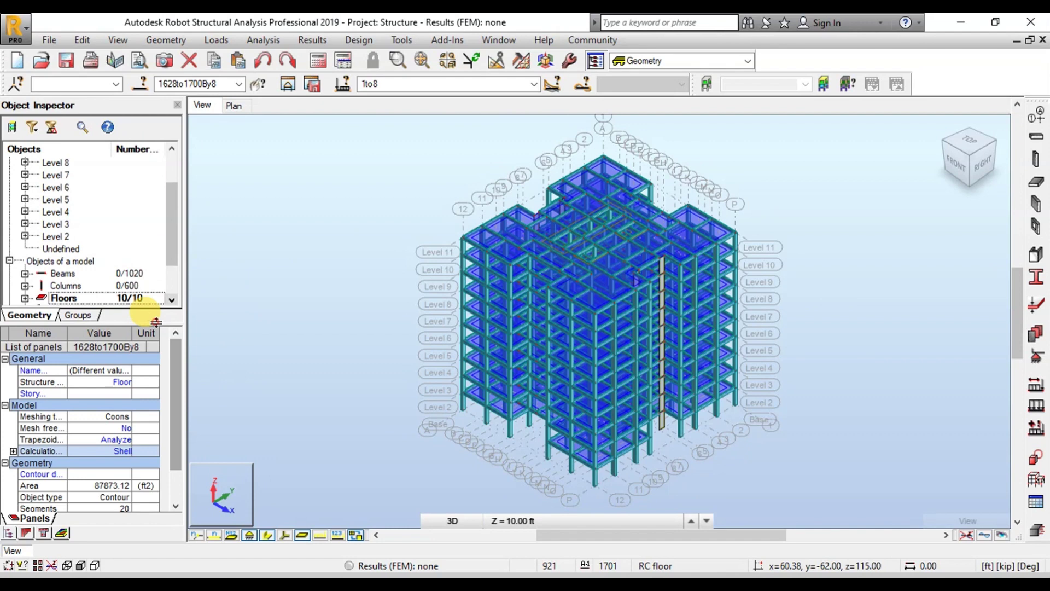
left_click(1036, 304)
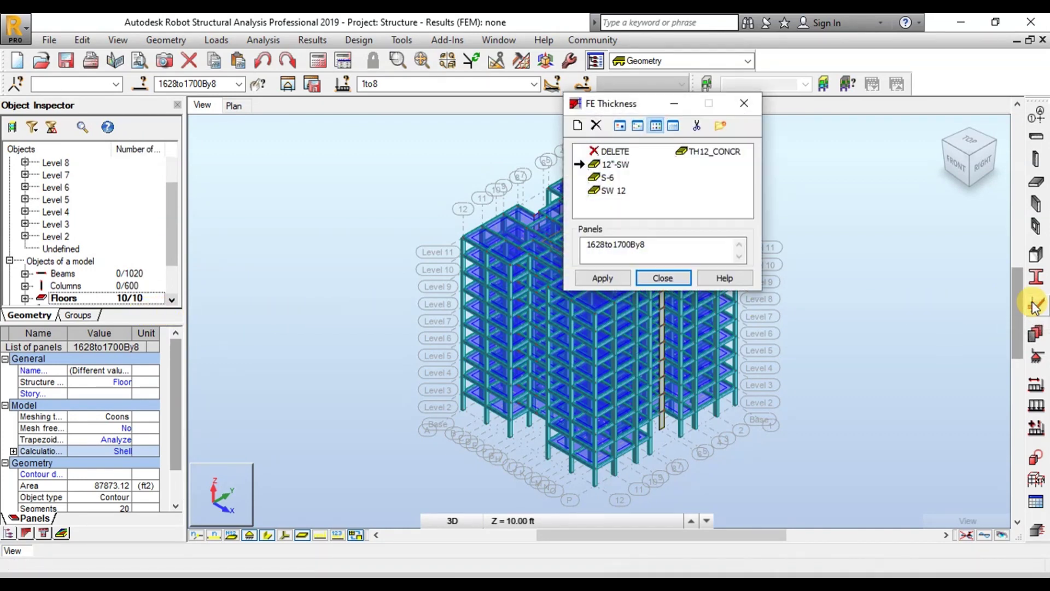
left_click(596, 179)
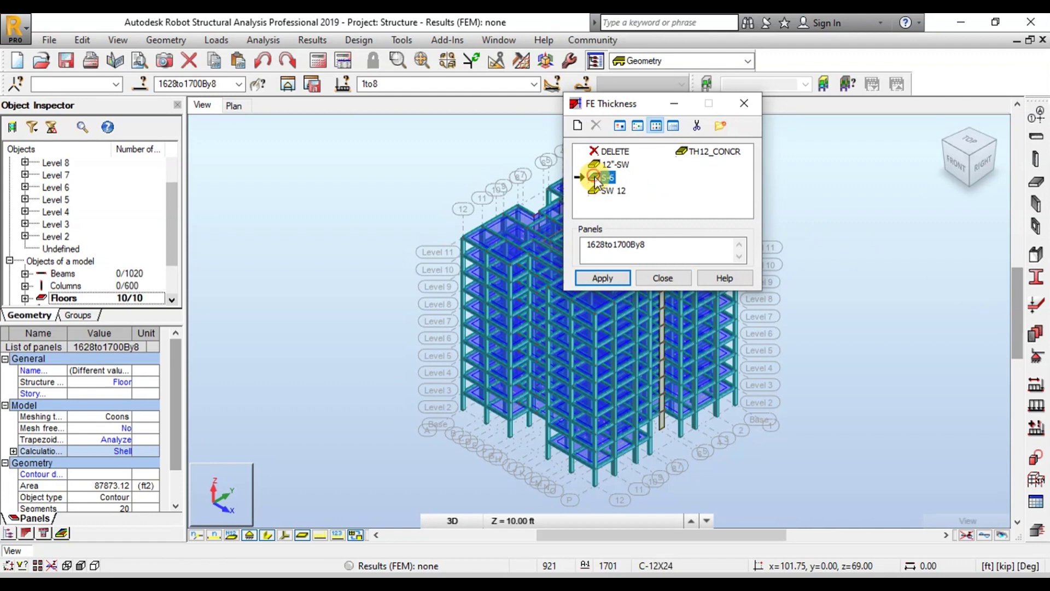
left_click(606, 276)
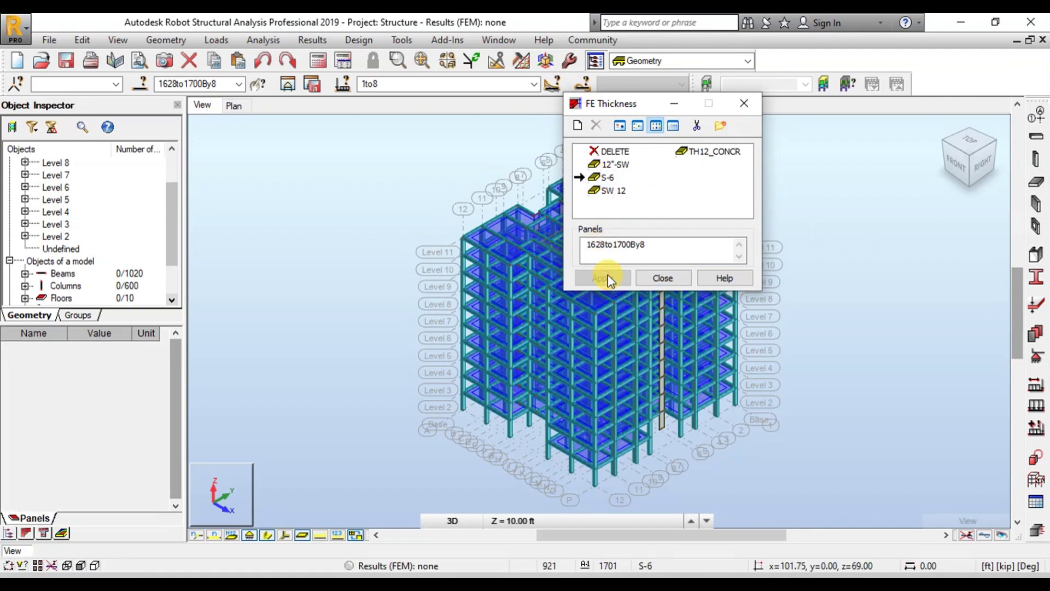
left_click(673, 277)
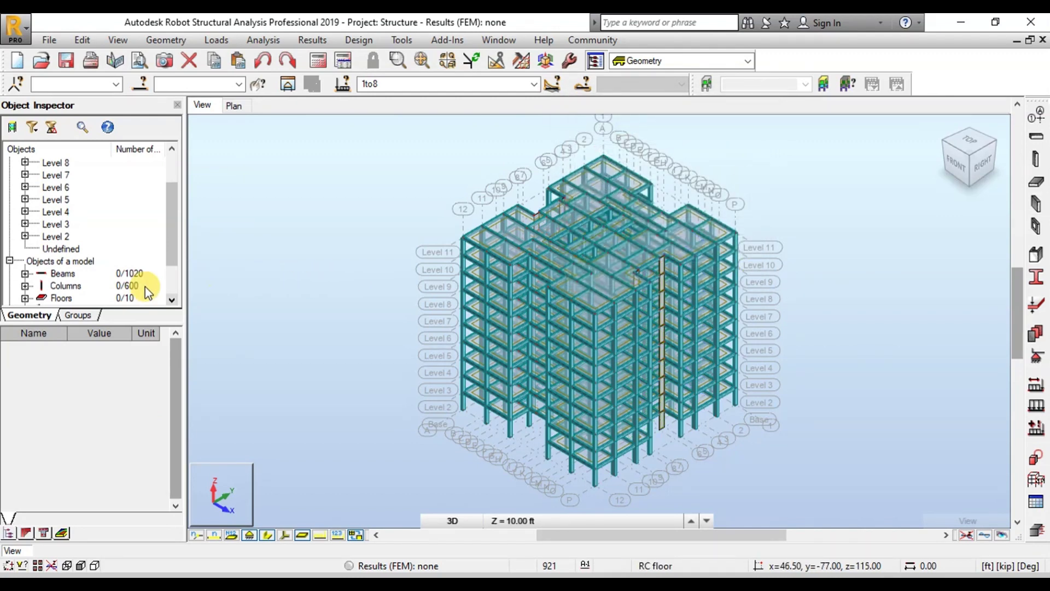
Change the S-6 thickness material to CONCR_4, overwriting the existing definition
right_click(71, 298)
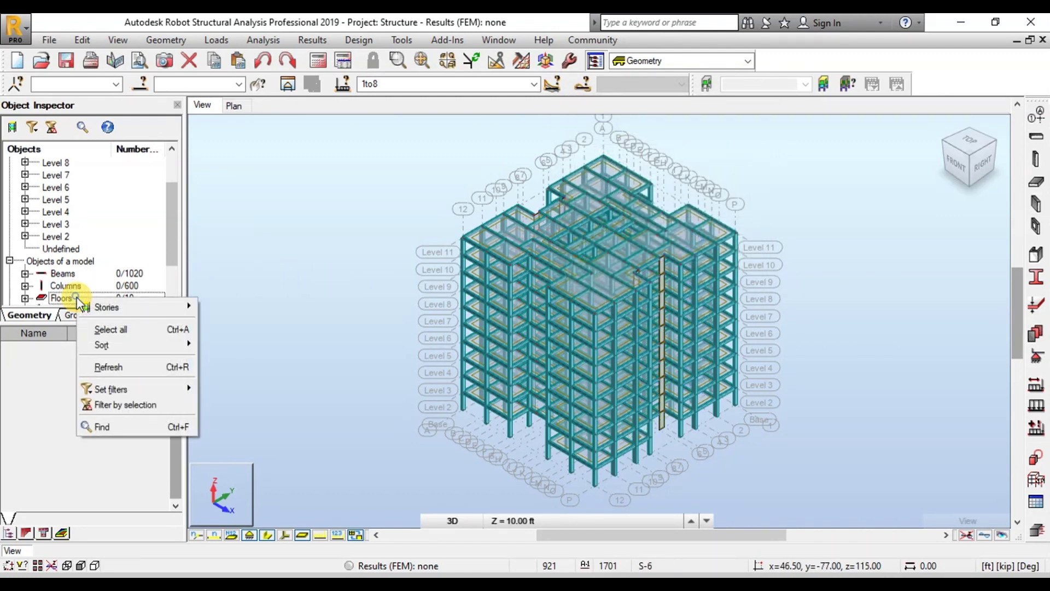
left_click(123, 329)
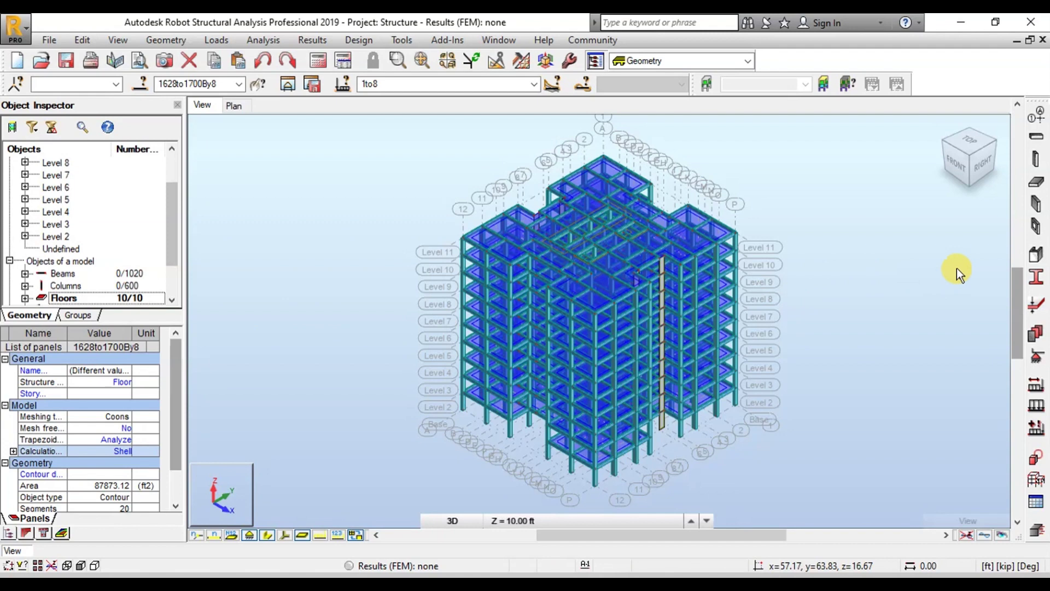
left_click(1038, 186)
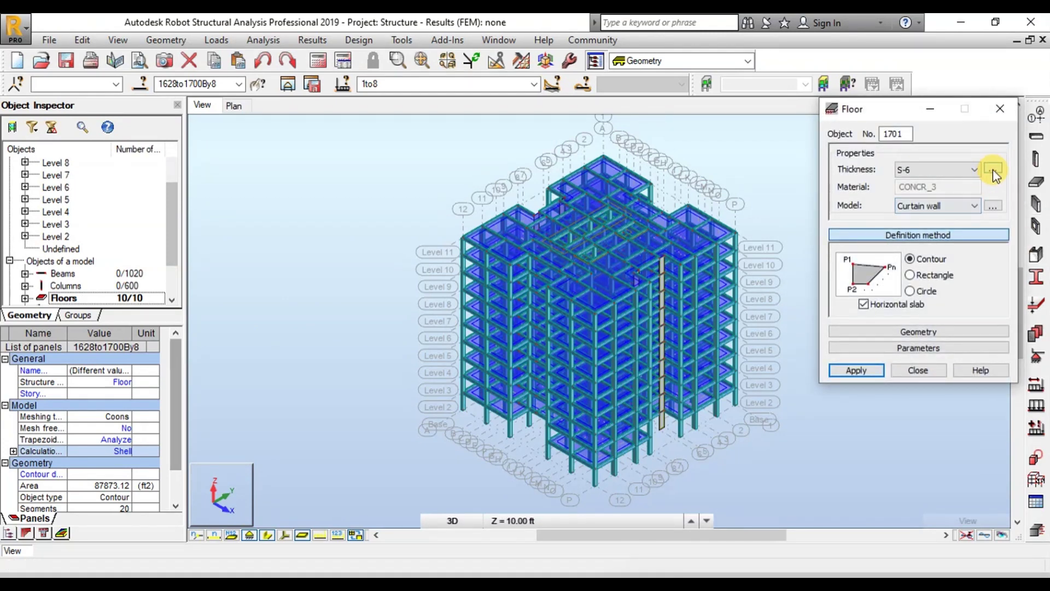
left_click(993, 171)
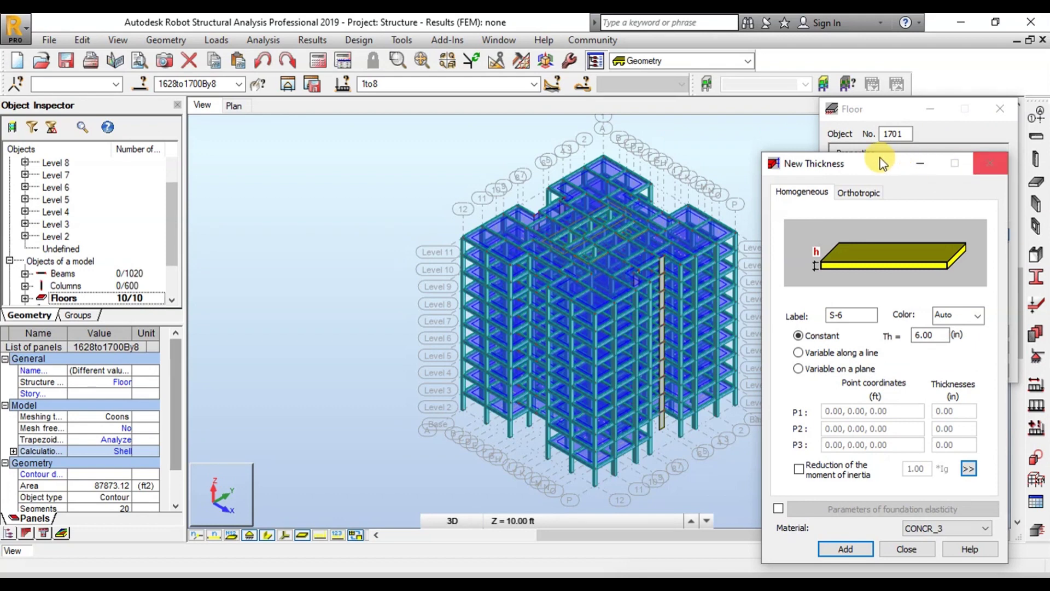
left_click_drag(854, 159, 791, 75)
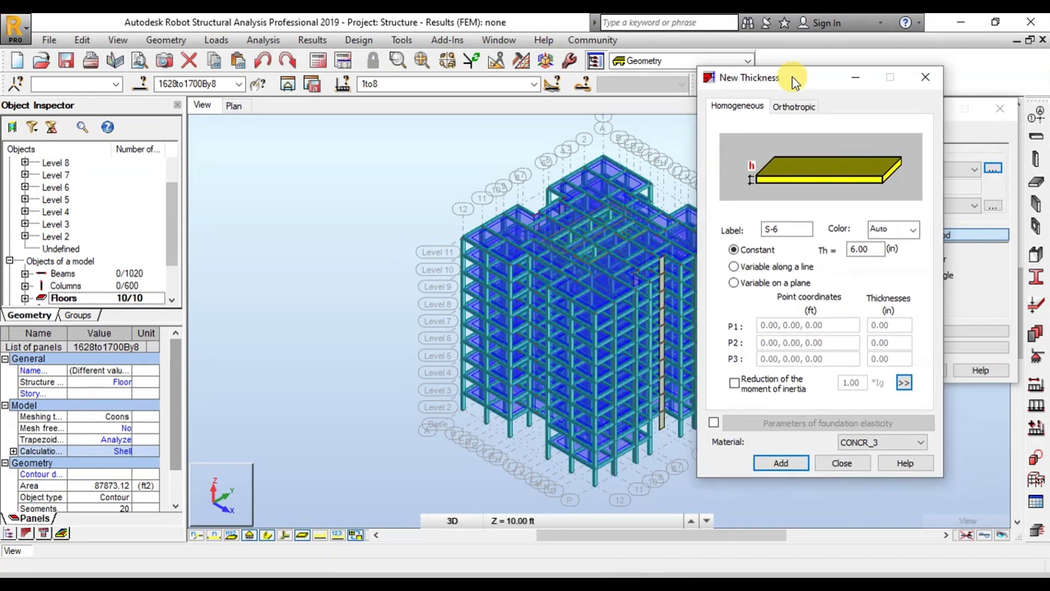
left_click(918, 442)
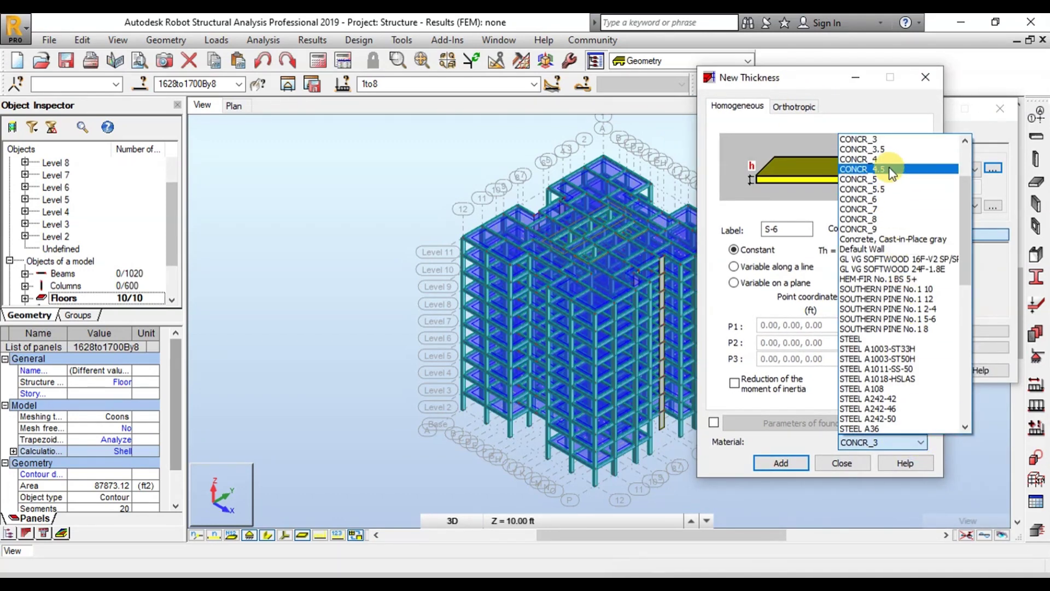
left_click(886, 159)
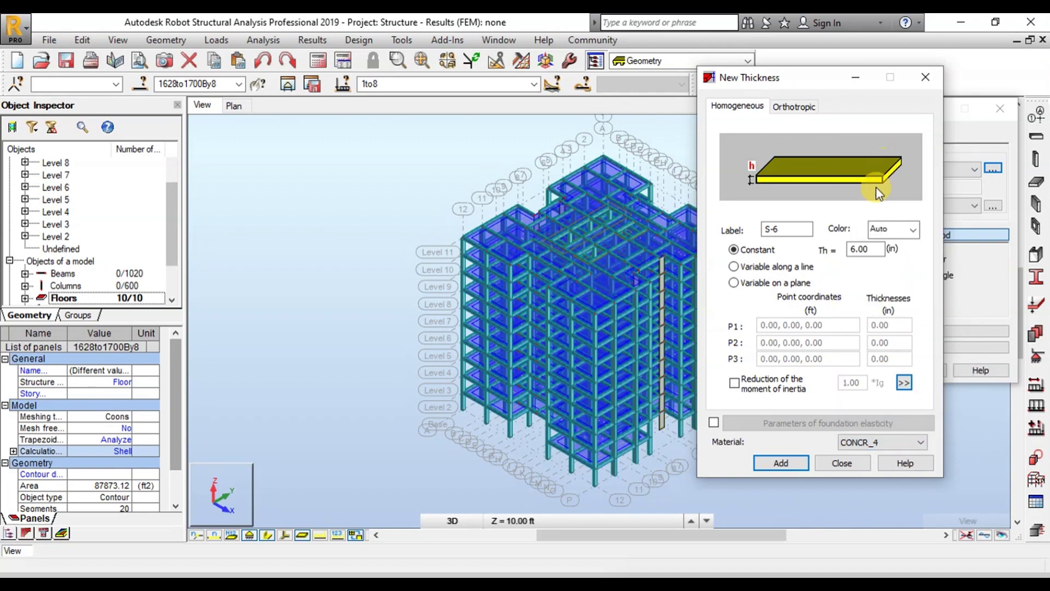
left_click(784, 465)
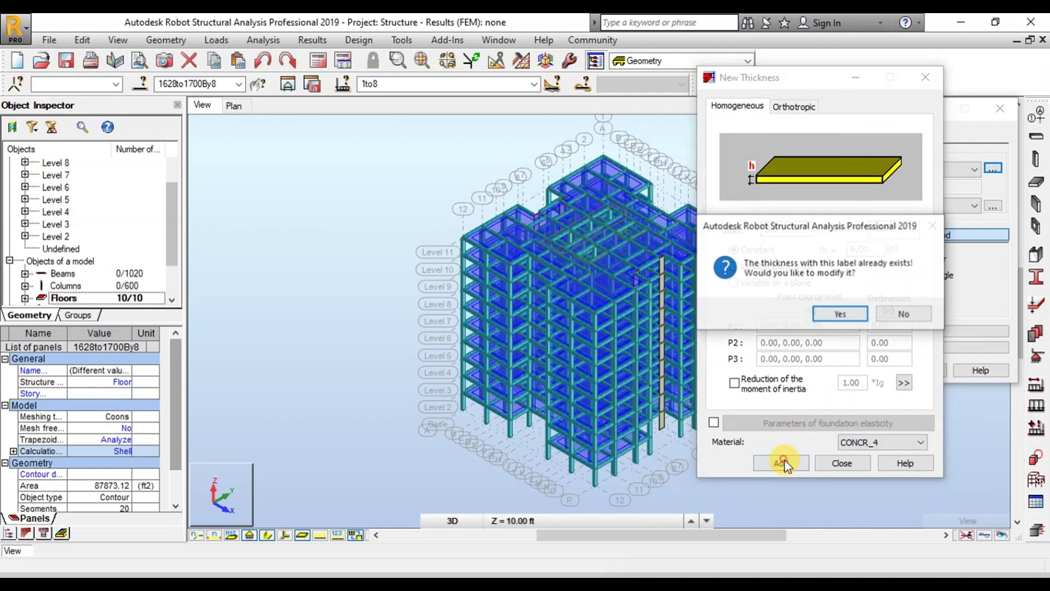
left_click(848, 316)
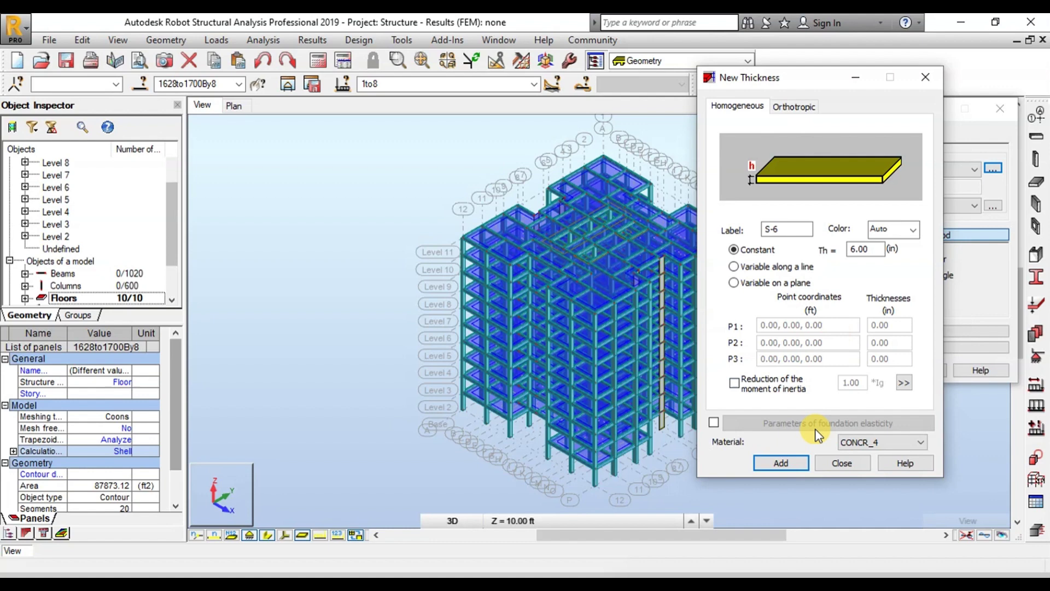
left_click(837, 464)
left_click(853, 369)
left_click(904, 371)
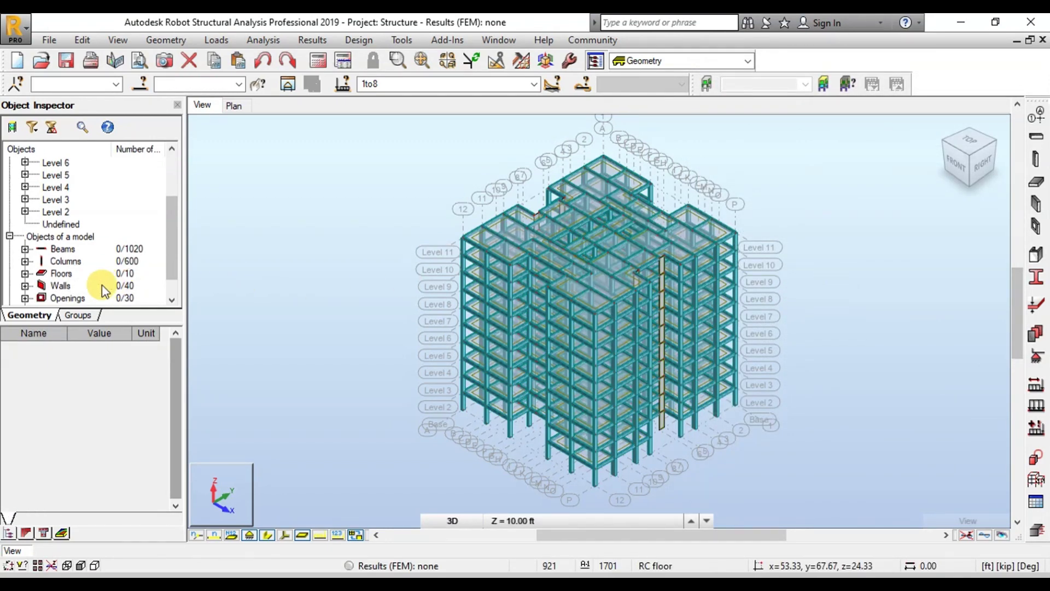
Select all 40 walls and choose the 12"-SW panel thickness
left_click(78, 285)
right_click(78, 285)
left_click(130, 313)
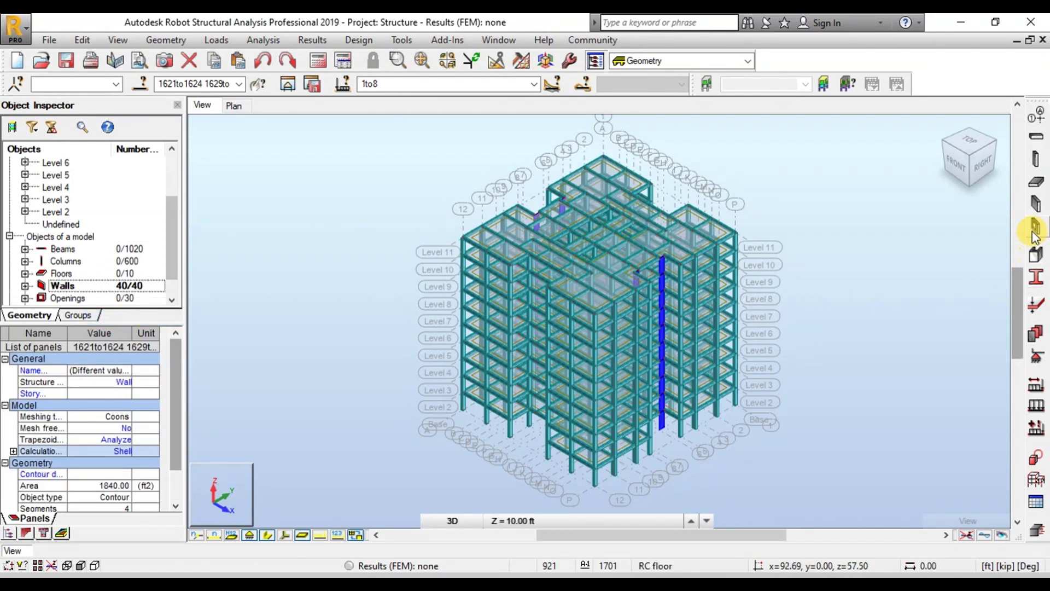
left_click(1035, 183)
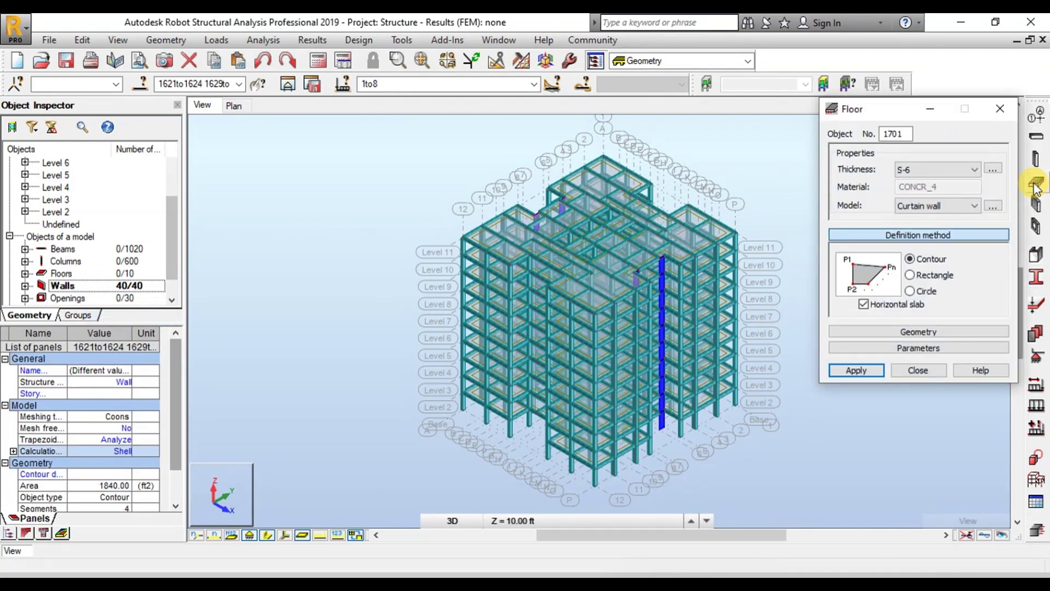
left_click(971, 171)
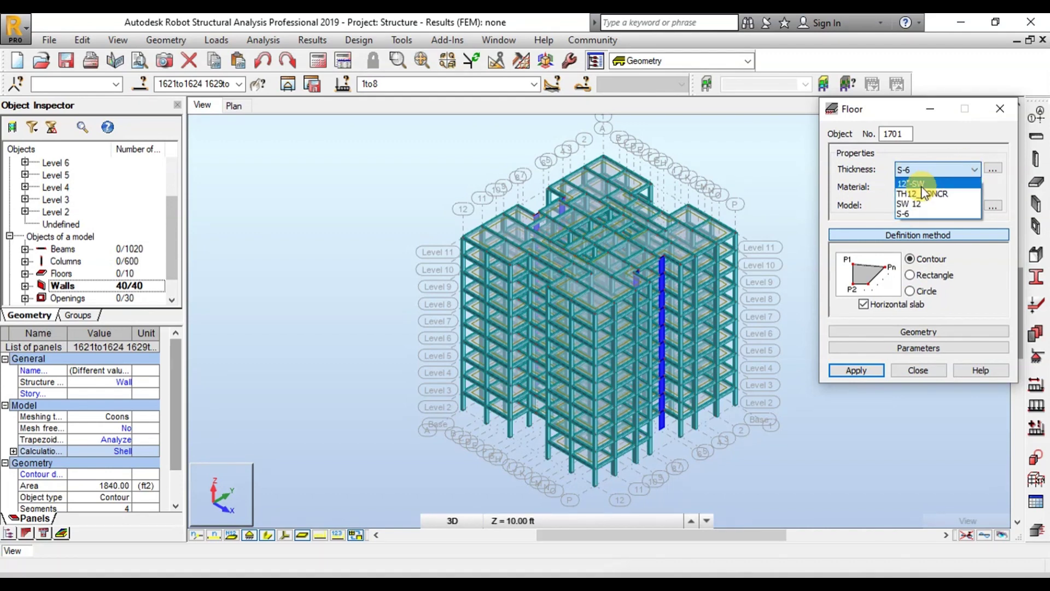
left_click(921, 184)
Change the 12"-SW thickness material to CONCR_4, overwriting the existing definition
left_click(992, 170)
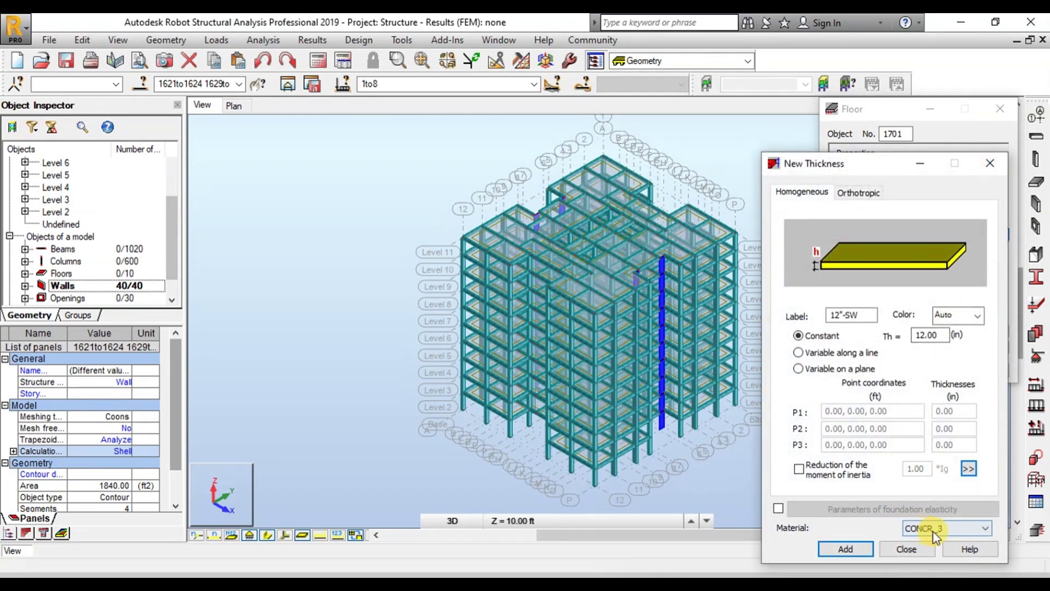
left_click(940, 534)
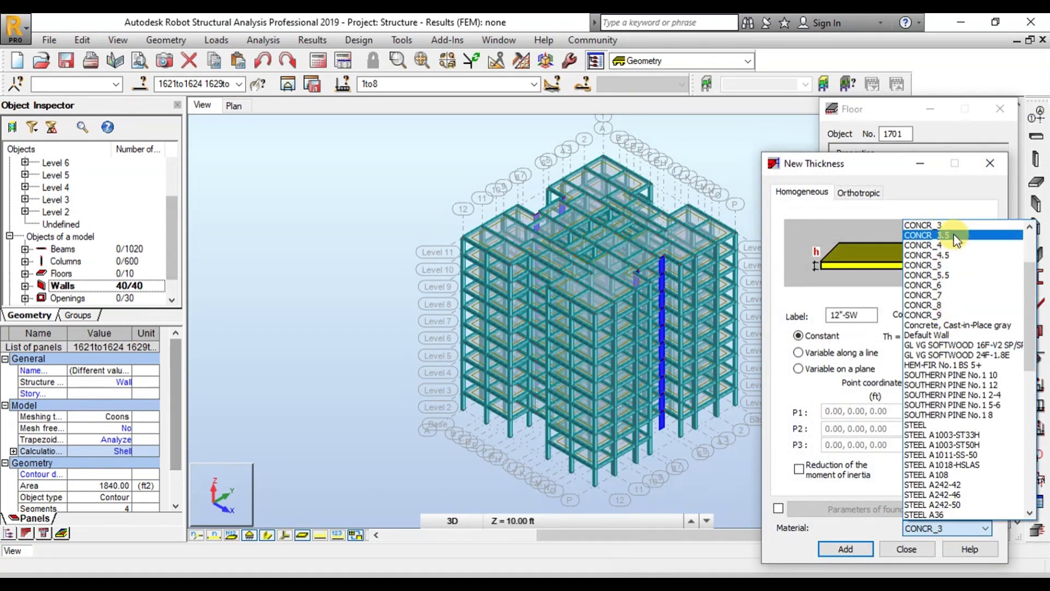
left_click(945, 245)
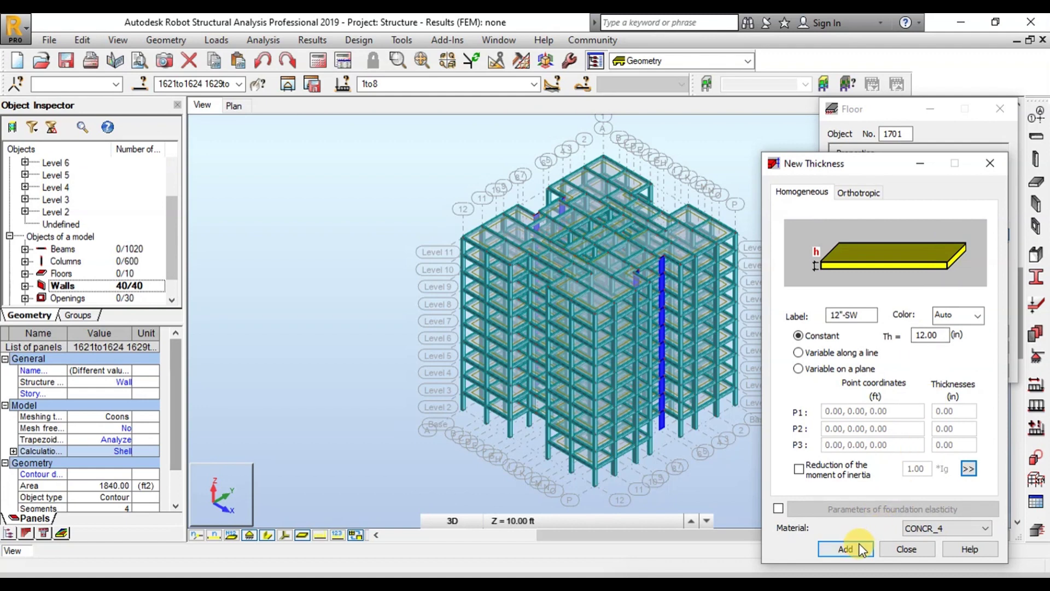
left_click(846, 549)
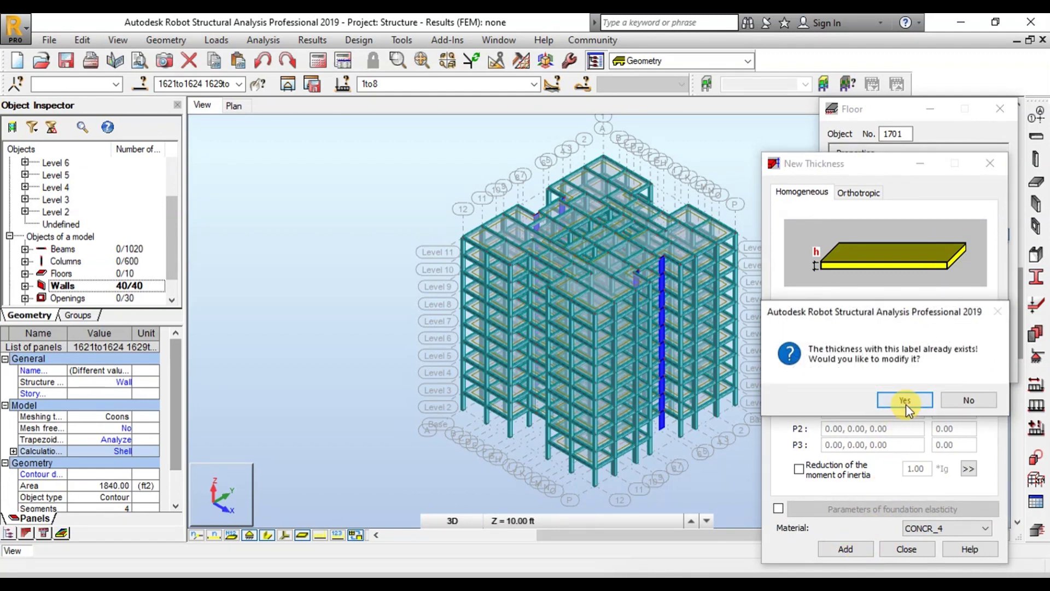
left_click(904, 400)
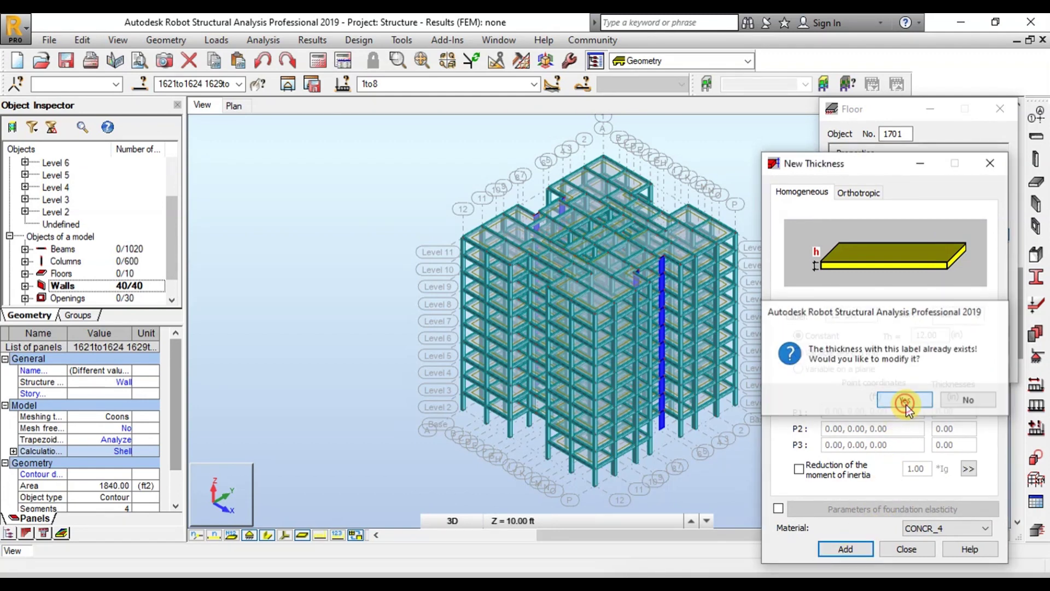
left_click(906, 548)
left_click(910, 370)
left_click(366, 190)
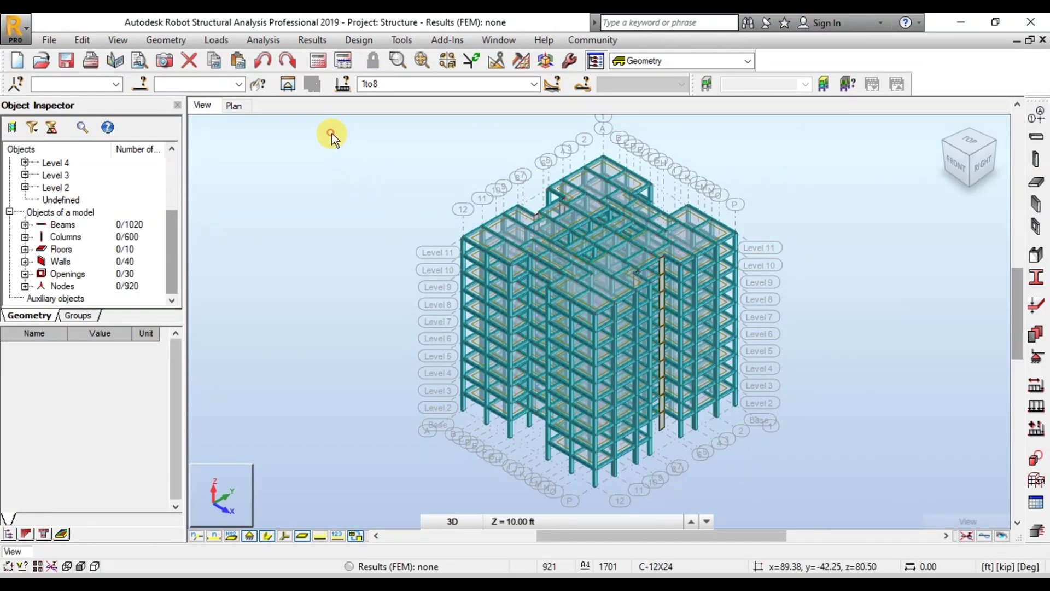
left_click_drag(333, 133, 727, 417)
left_click_drag(769, 444, 819, 498)
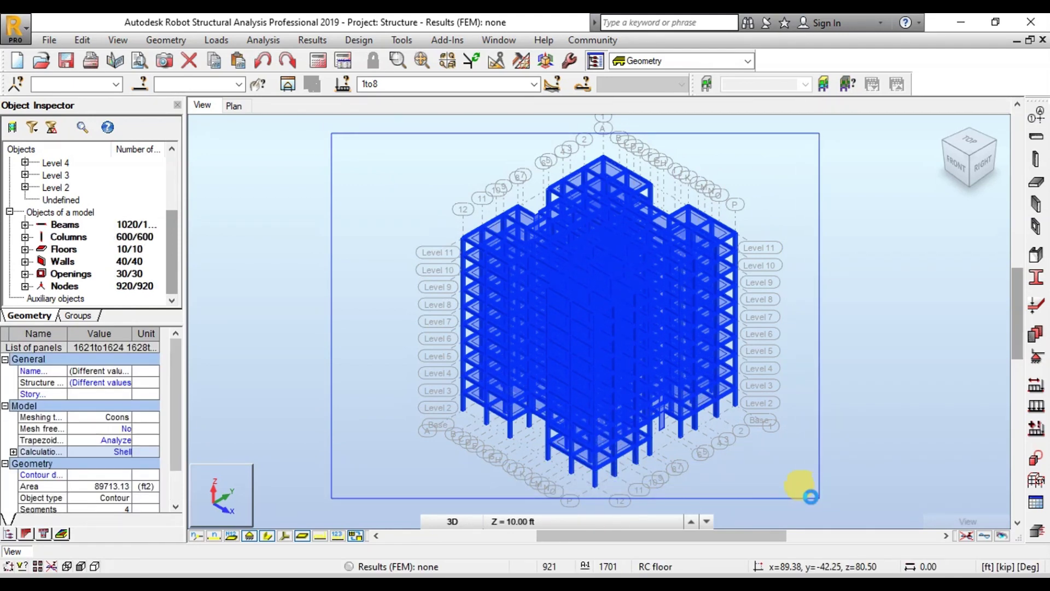
scroll(180, 405, "down", 2)
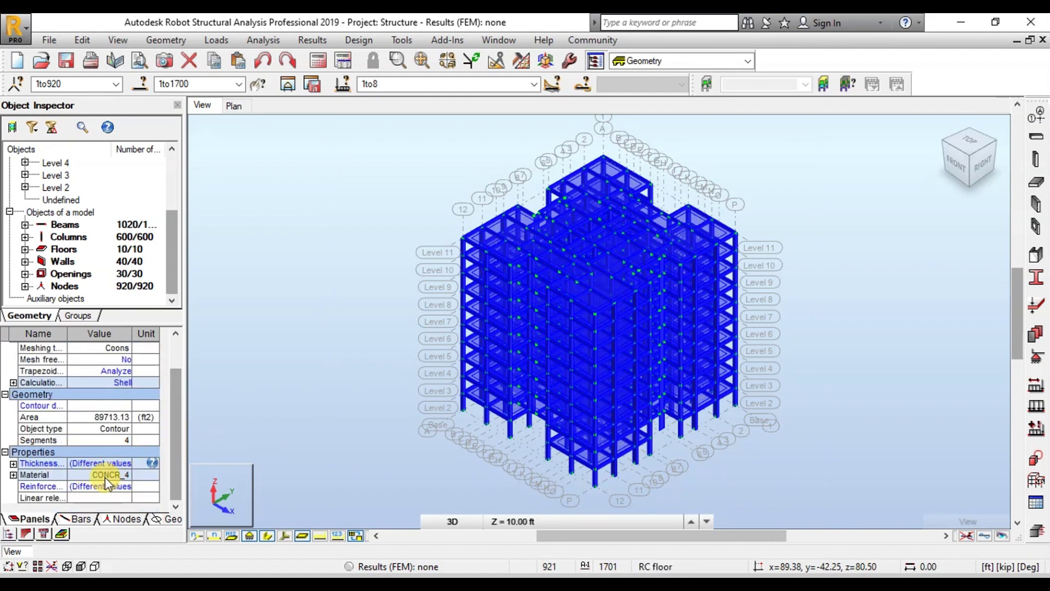
left_click(313, 222)
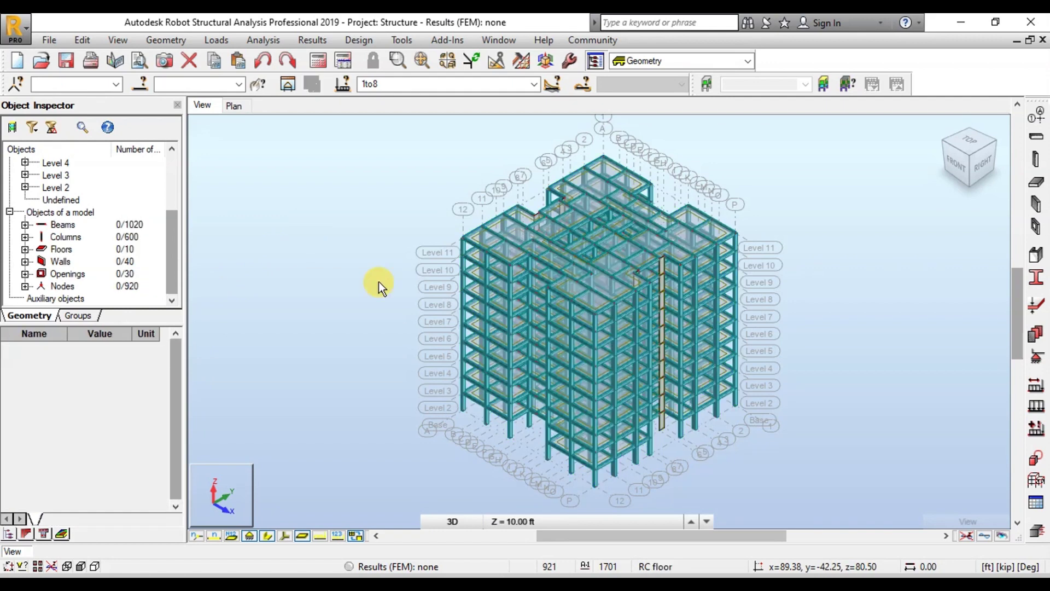
Set the meshing options for all panels to a 4 ft element size
left_click(522, 61)
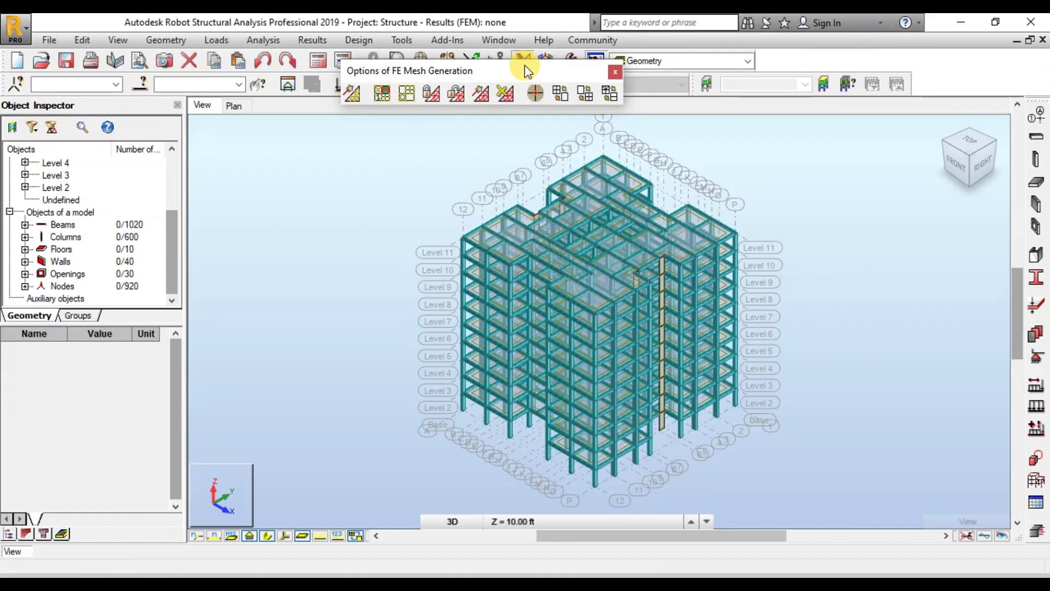
left_click(401, 94)
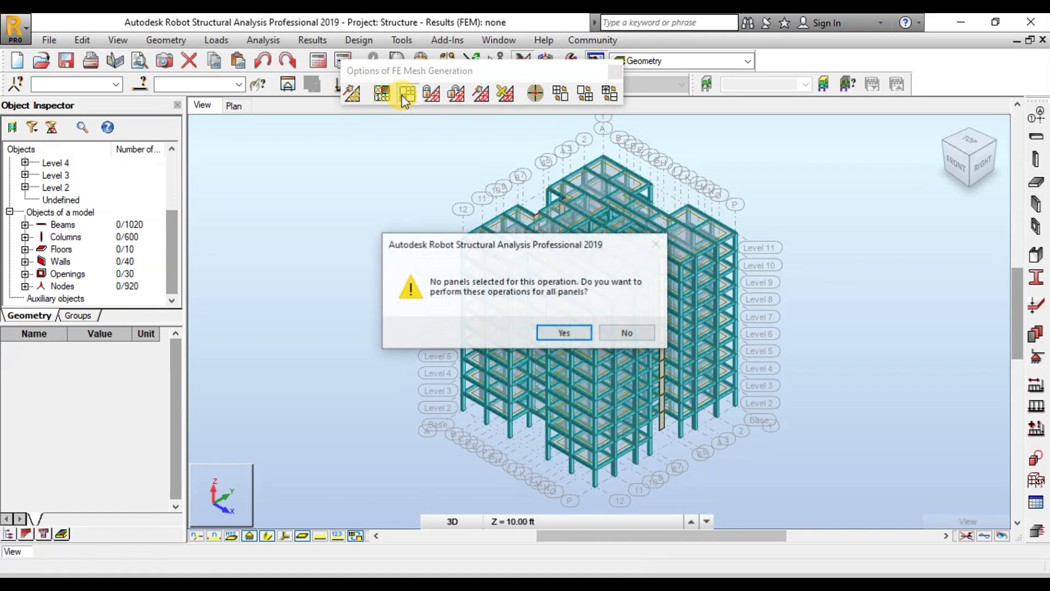
left_click(560, 332)
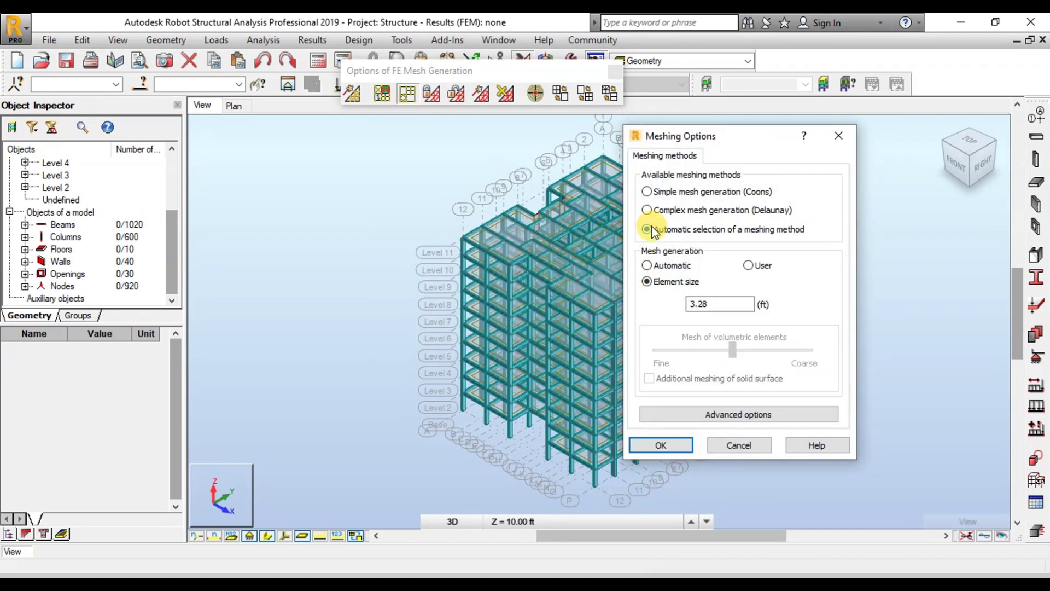
double_click(711, 303)
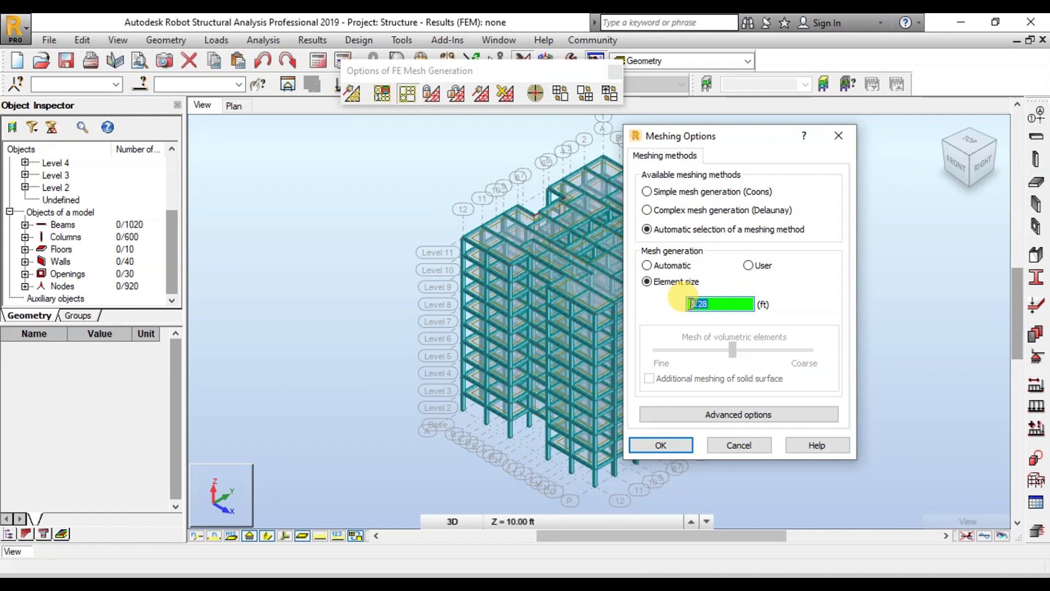
type("4")
left_click(703, 414)
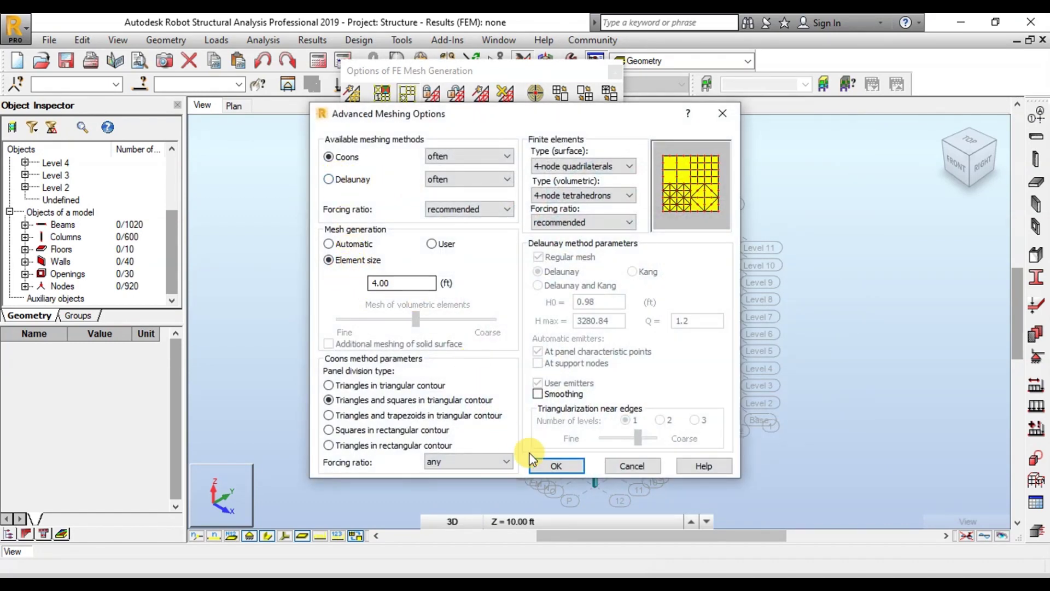
left_click(556, 465)
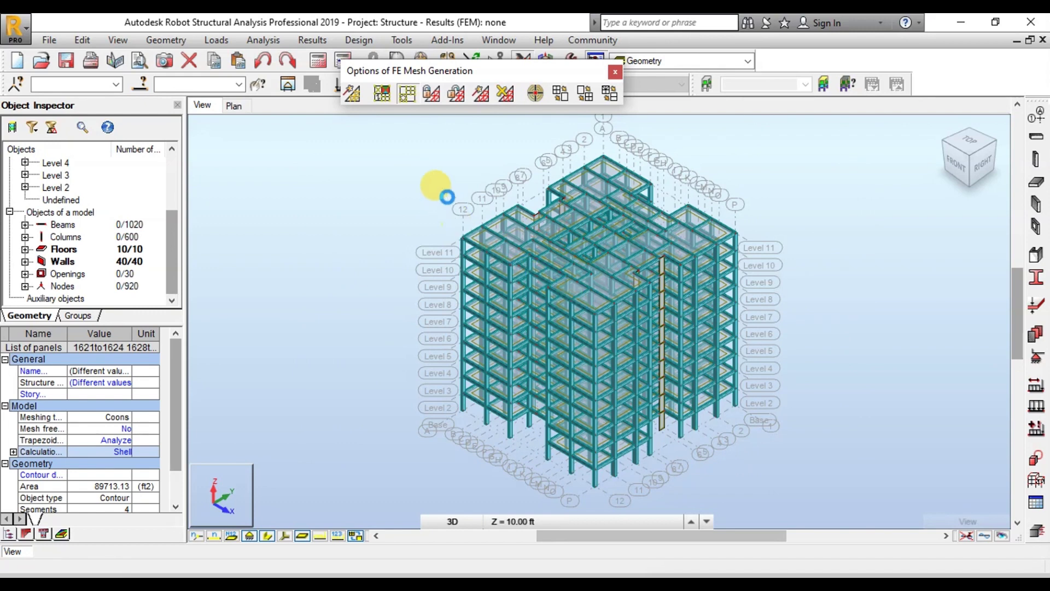
Generate the finite-element calculation model and dismiss the calculation messages
left_click(352, 94)
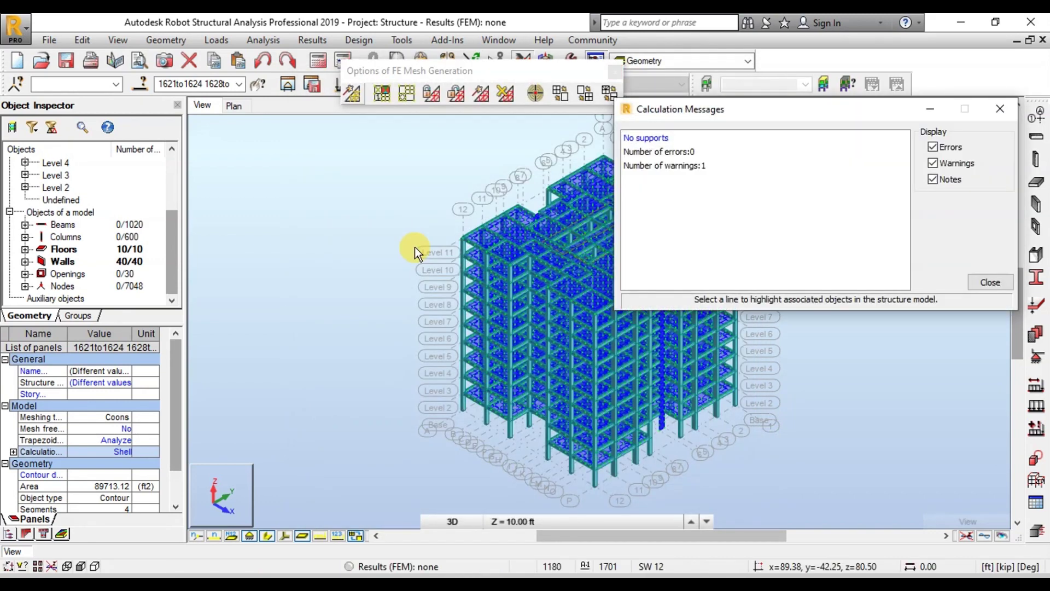
left_click(984, 281)
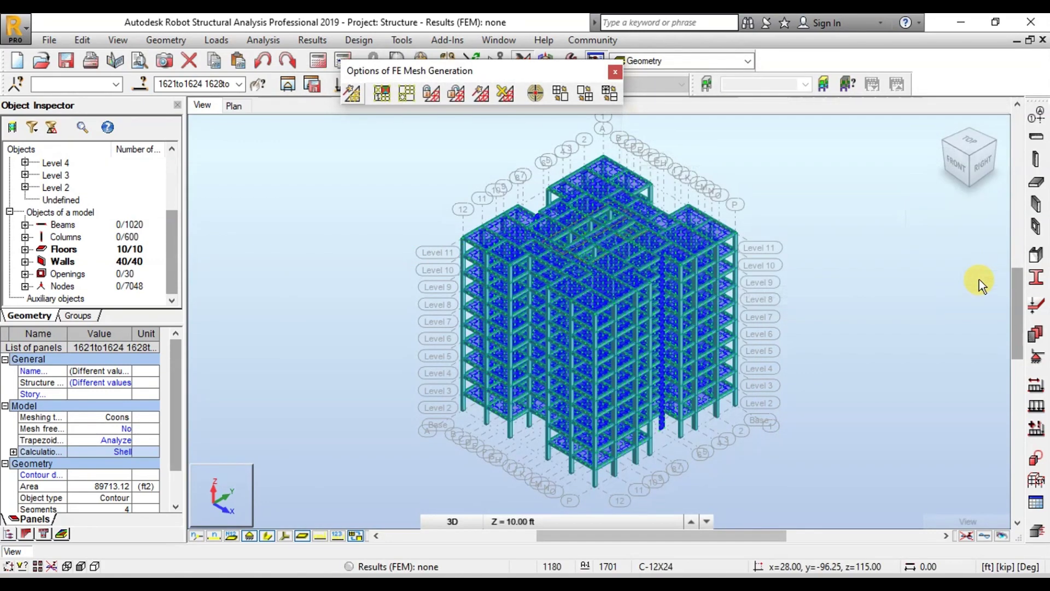
left_click(616, 71)
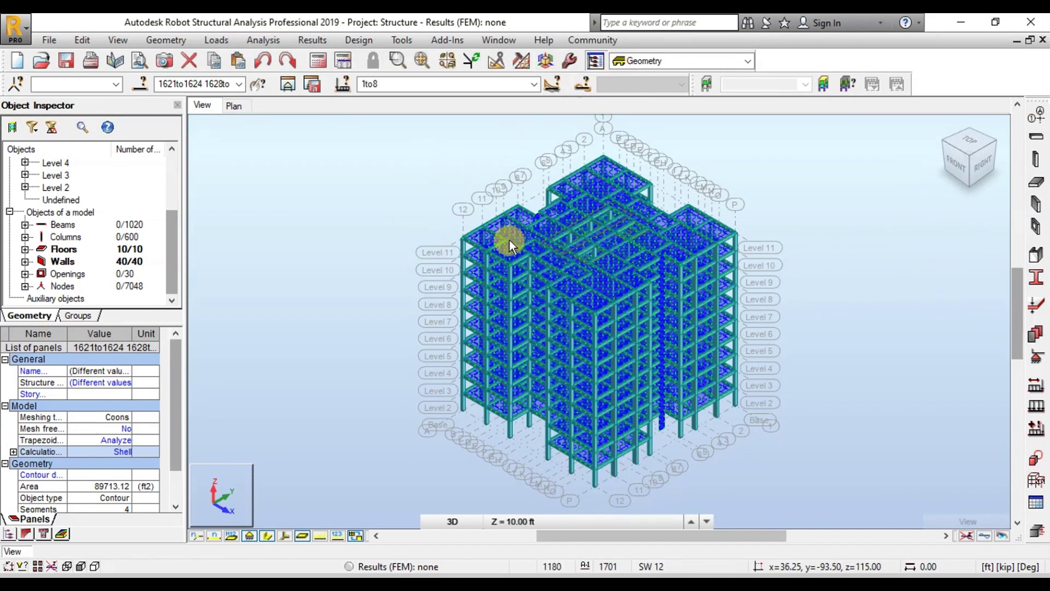
left_click(370, 307)
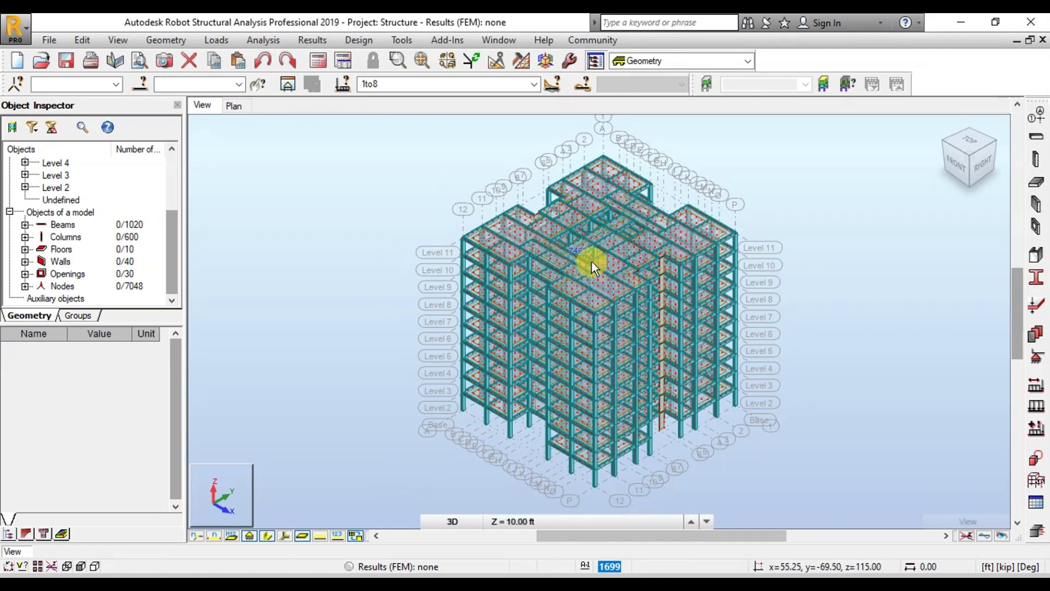
Hide the calculation model mesh and member section shapes from the display
scroll(603, 292, "up", 5)
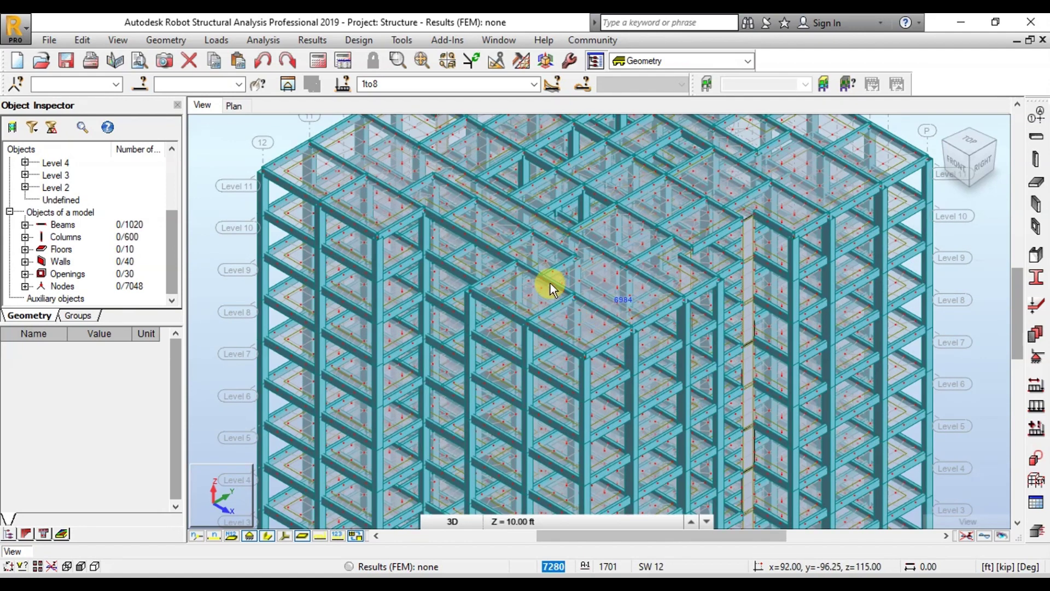
left_click(356, 536)
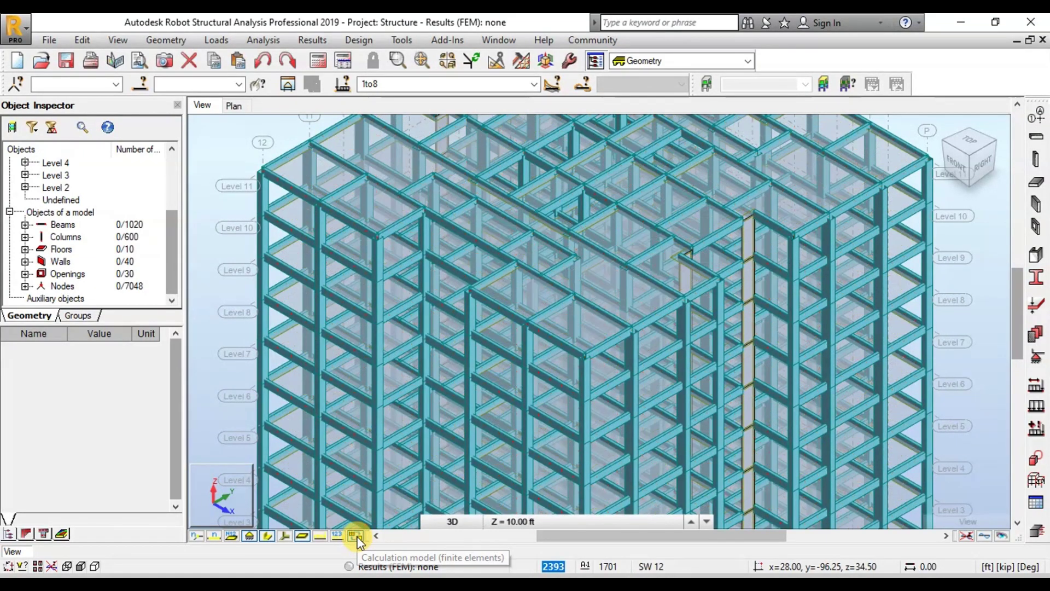
left_click(267, 537)
scroll(501, 212, "down", 5)
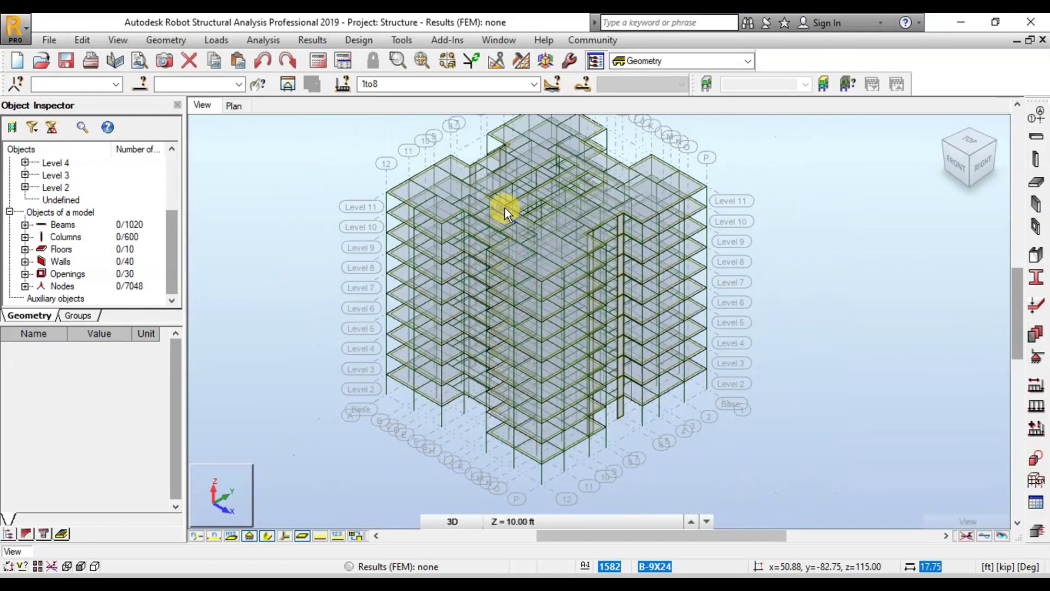
Select the base nodes in right elevation and assign them fixed supports
left_click(983, 165)
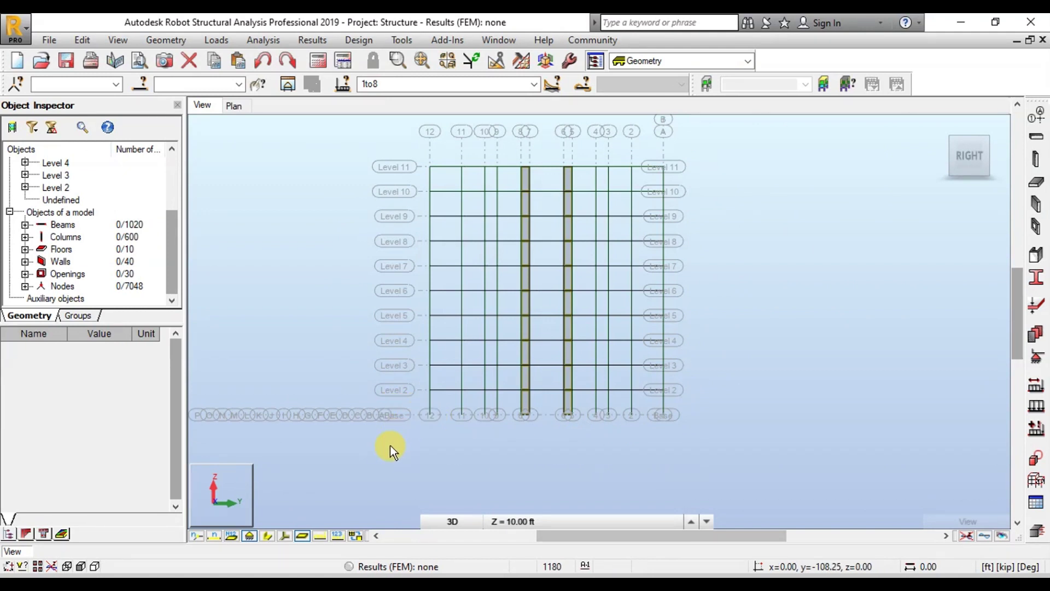
left_click_drag(389, 448, 698, 412)
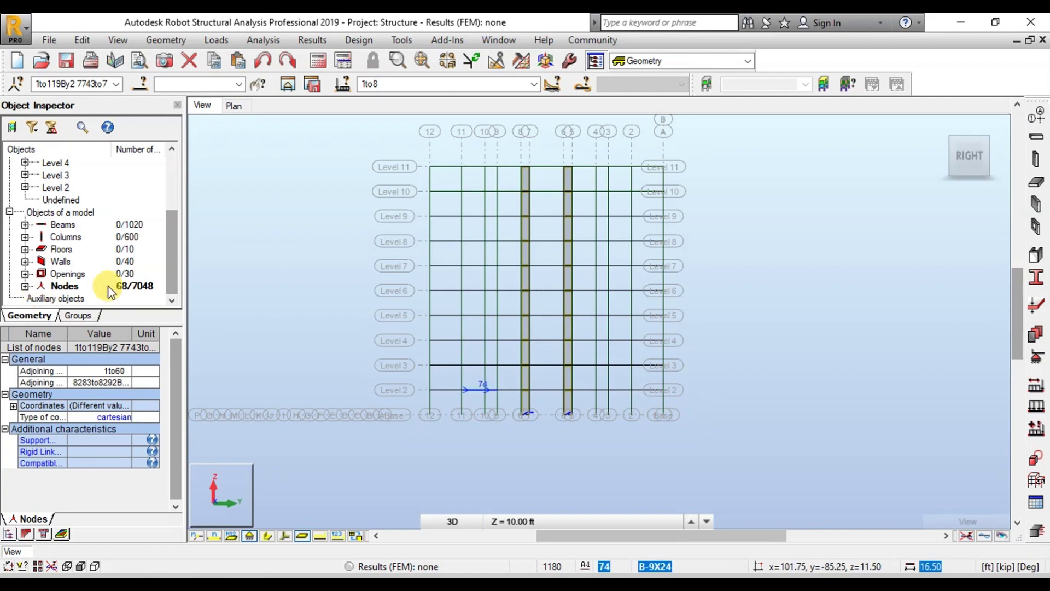
left_click(1037, 357)
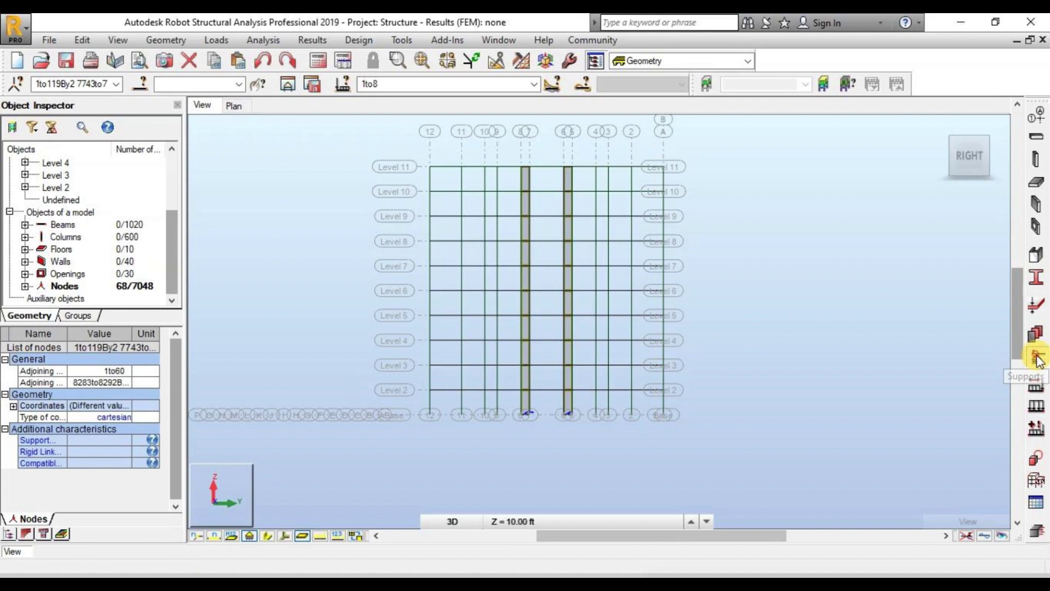
left_click(1037, 357)
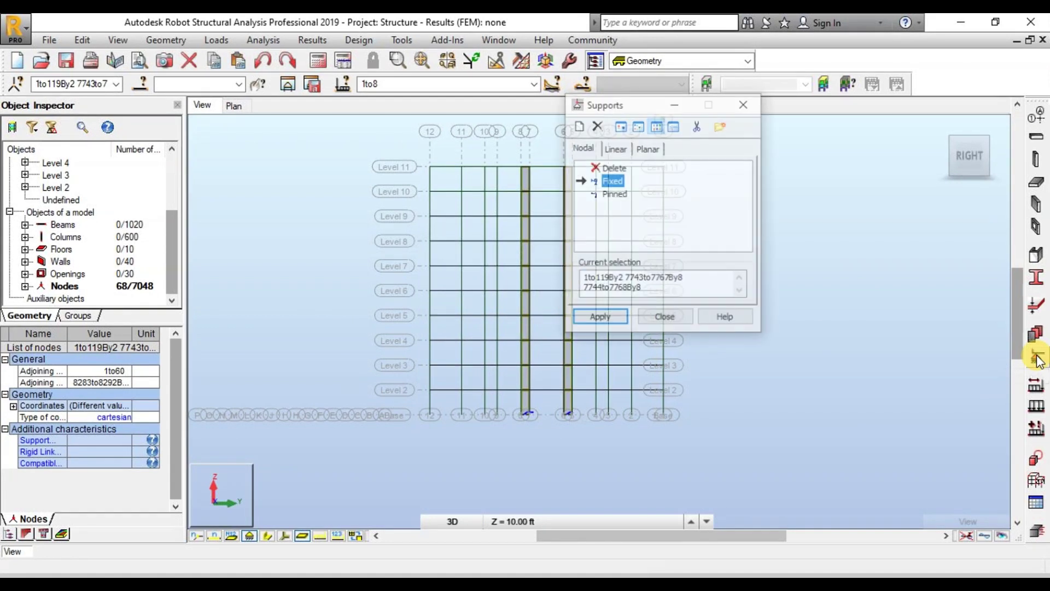
left_click(608, 185)
left_click(604, 318)
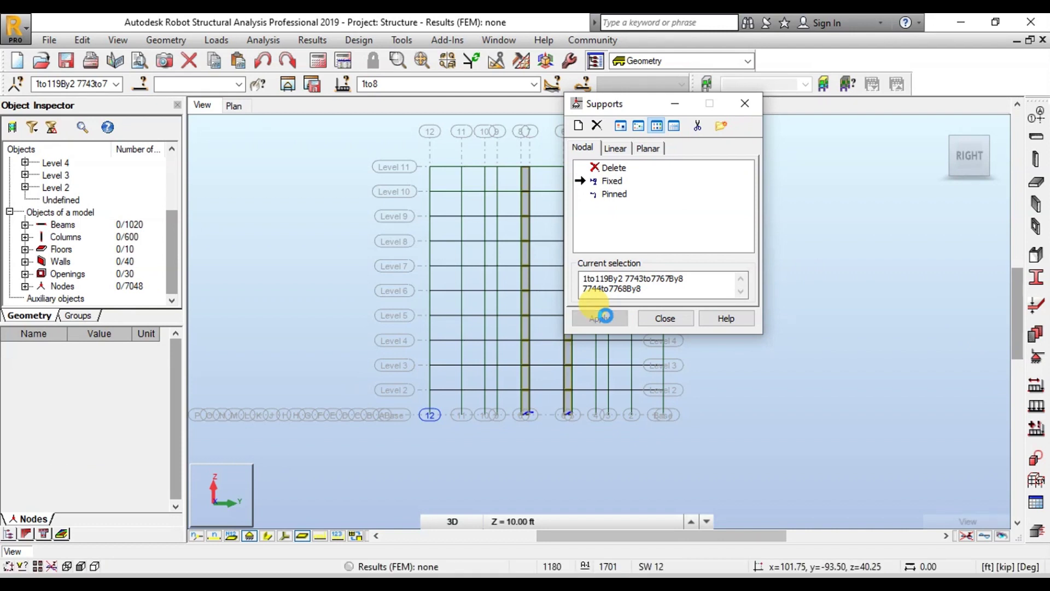
left_click(665, 318)
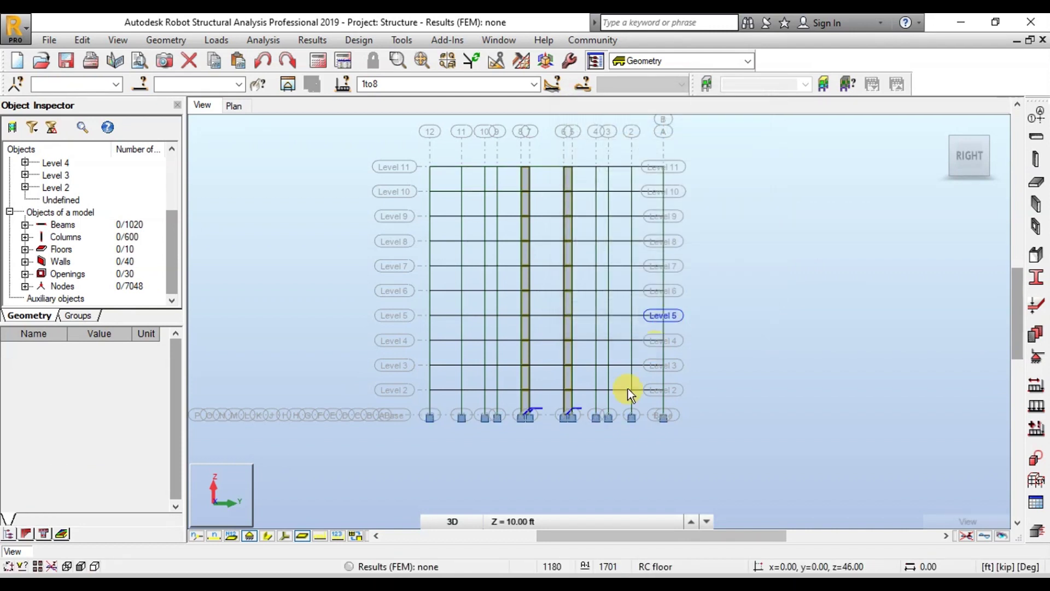
left_click(953, 140)
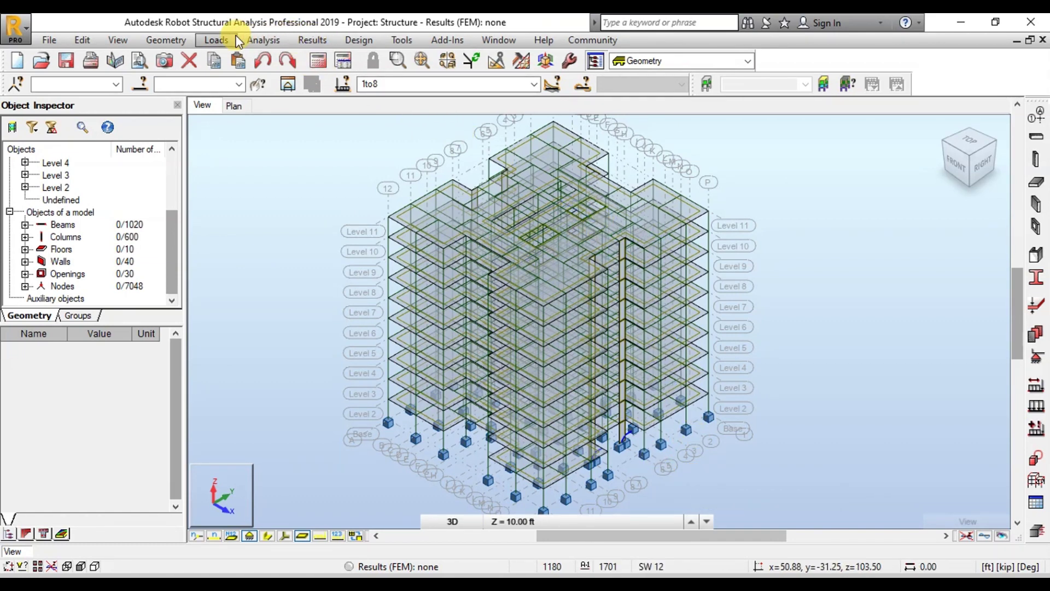
Delete the default load cases LL1, WIND1, SNOW1, LR1, ACC1, TEMP1 and SEIS1
left_click(216, 41)
left_click(239, 58)
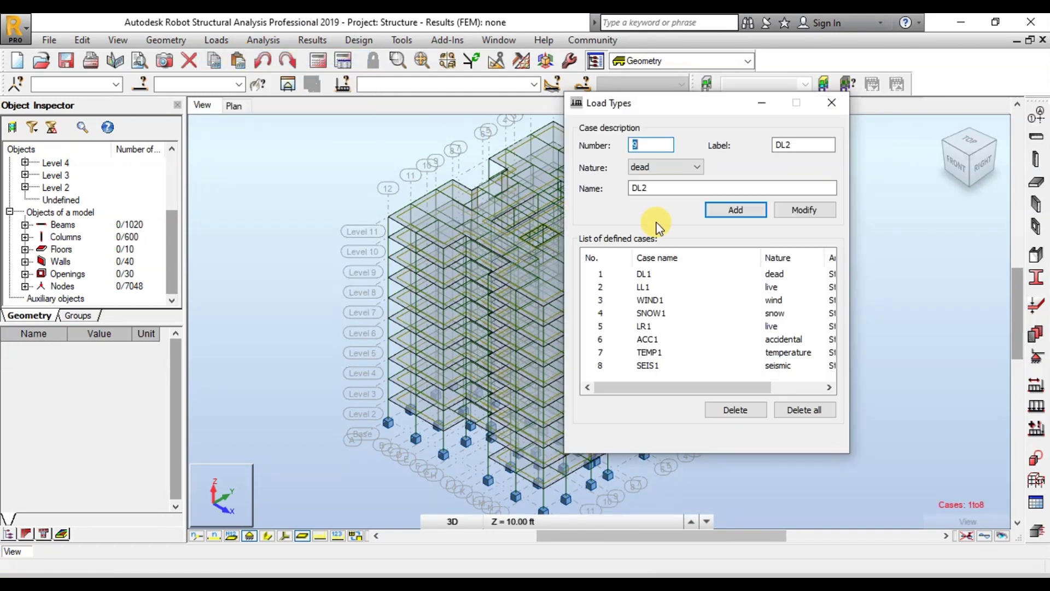
left_click(733, 410)
left_click(600, 290)
key("Delete")
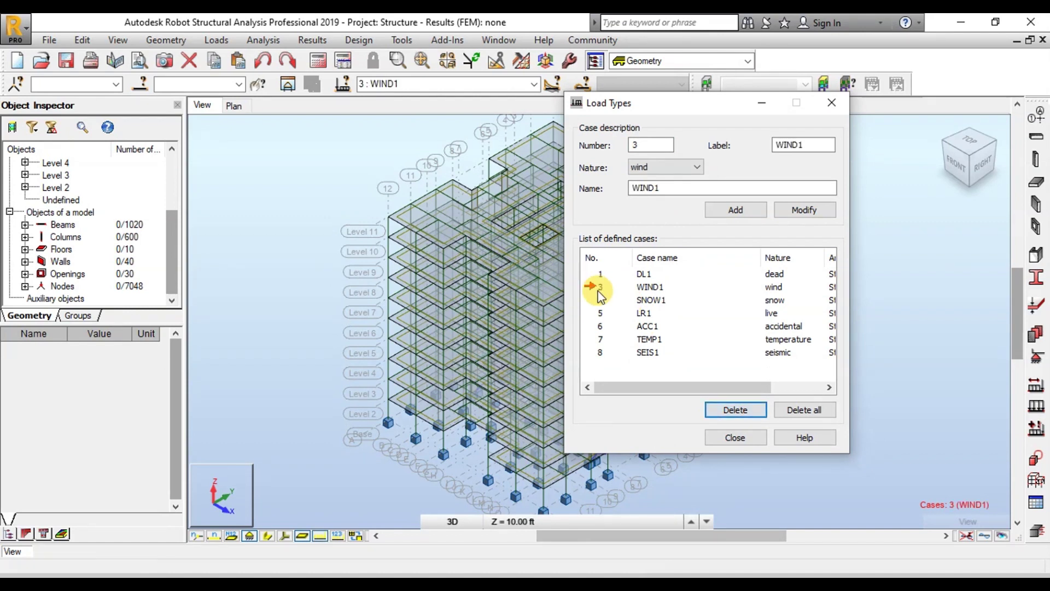
left_click(599, 287)
key("Delete")
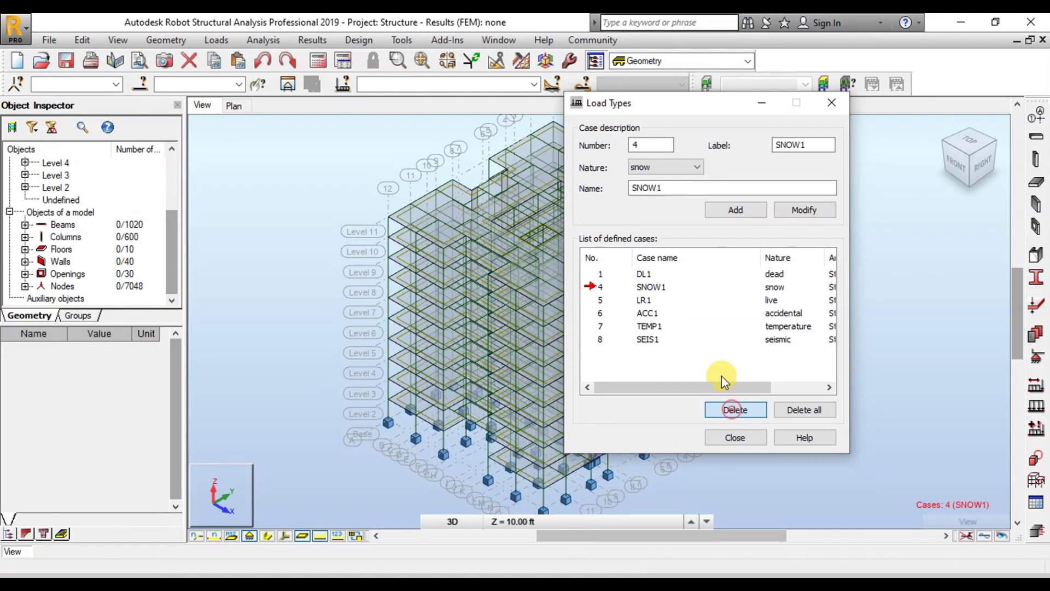
left_click(734, 410)
left_click(599, 288)
left_click(734, 410)
left_click(602, 289)
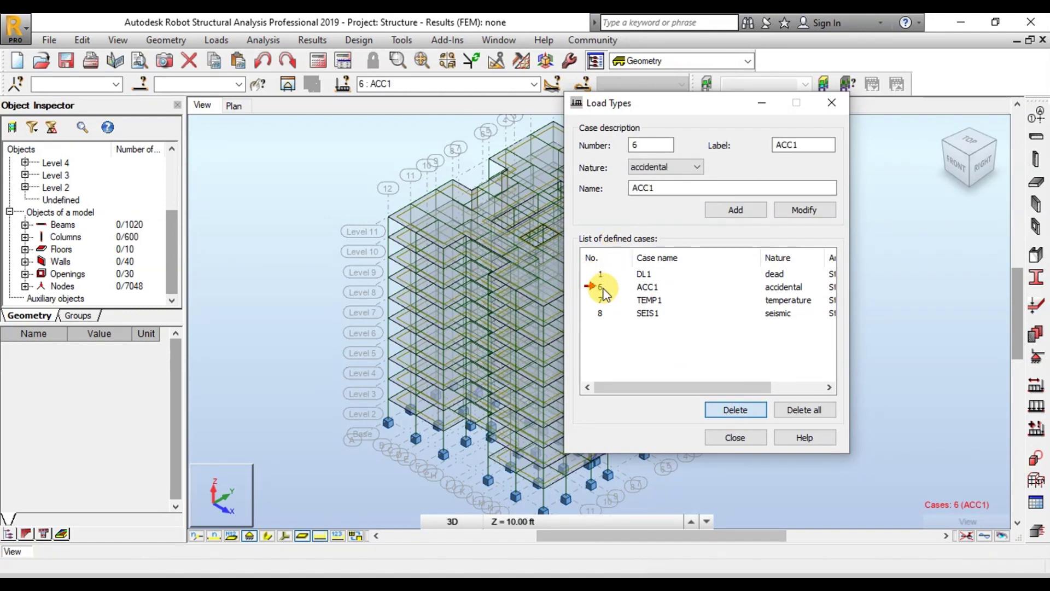
left_click(735, 410)
left_click(735, 410)
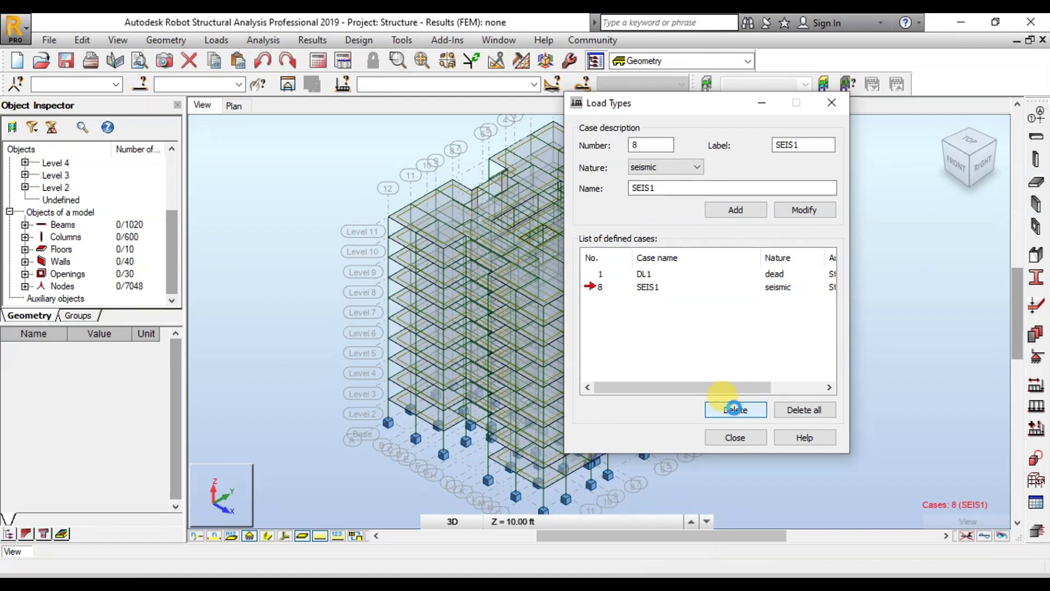
left_click(735, 410)
Add load case 2 SDL with dead nature
double_click(638, 145)
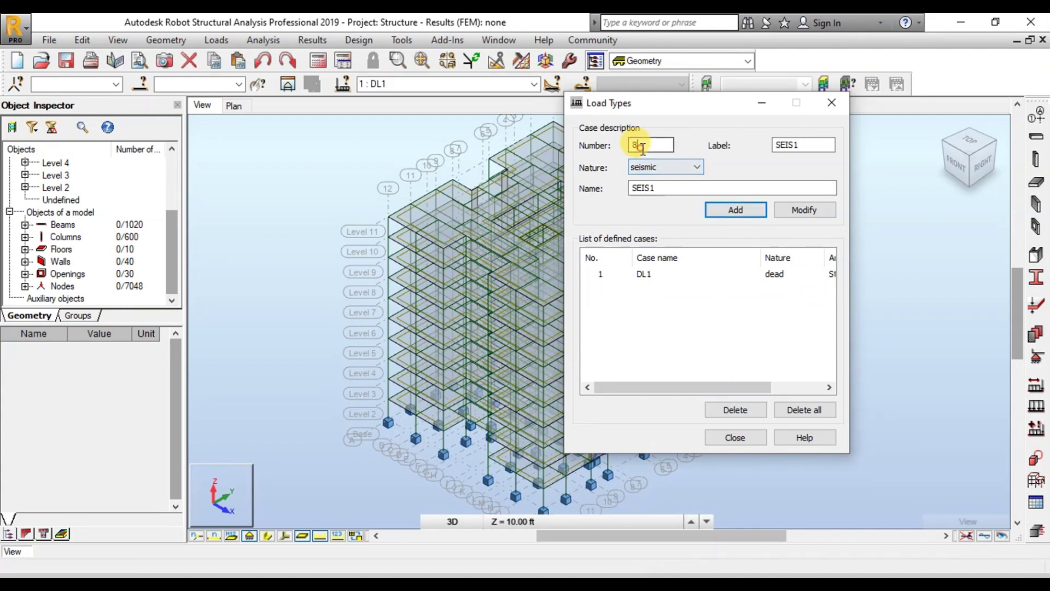
type("2")
left_click_drag(812, 147, 726, 144)
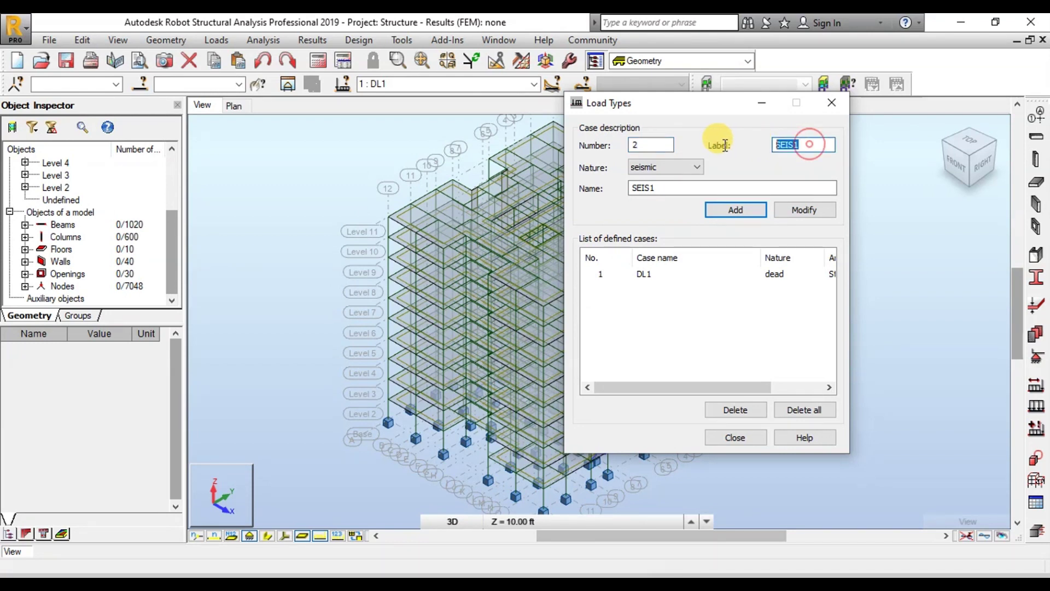
type("SDL")
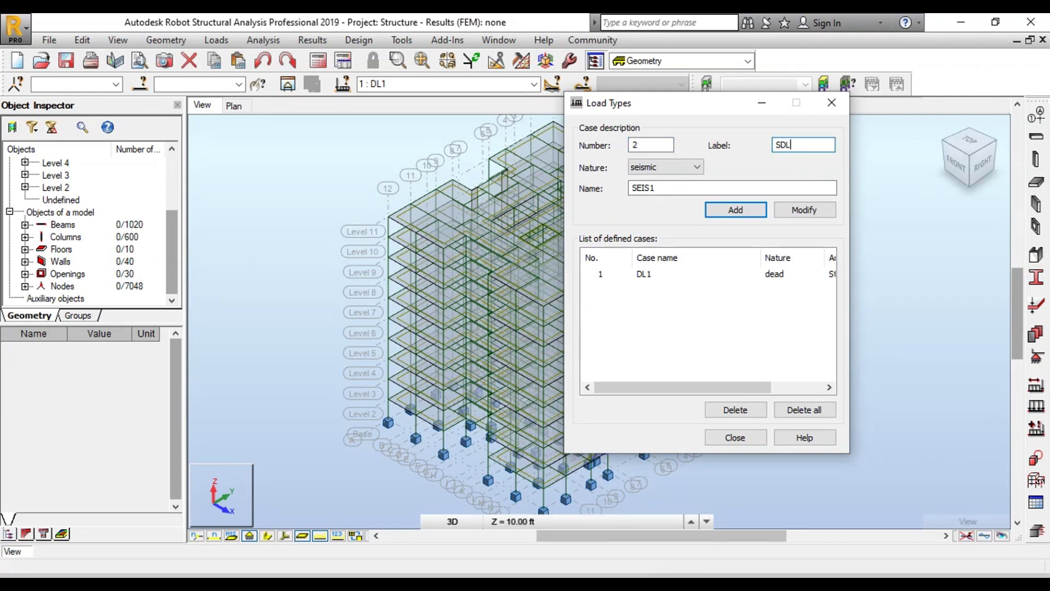
double_click(663, 188)
type("SDL")
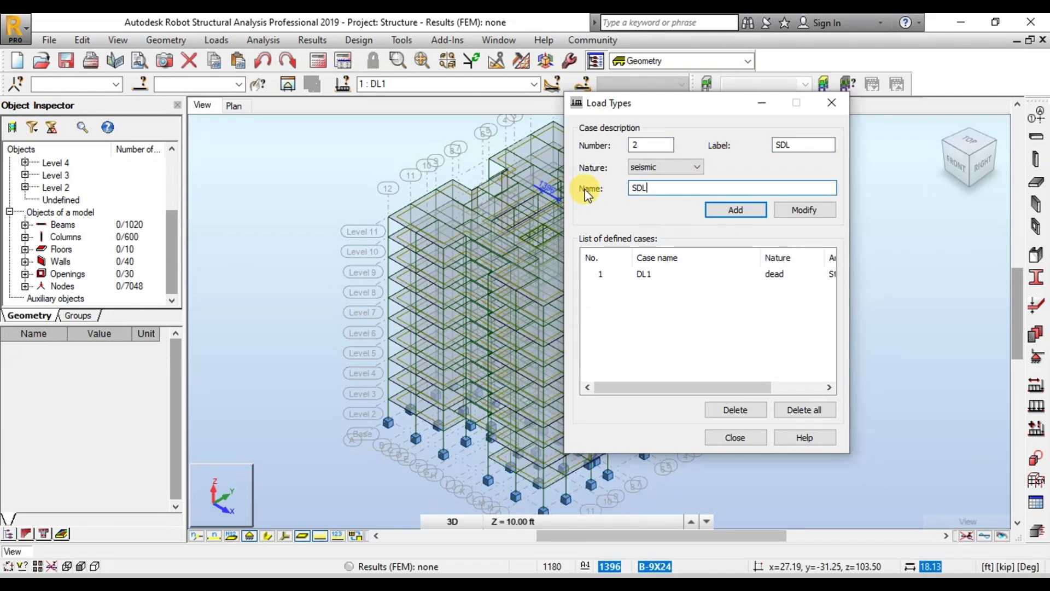
left_click(642, 167)
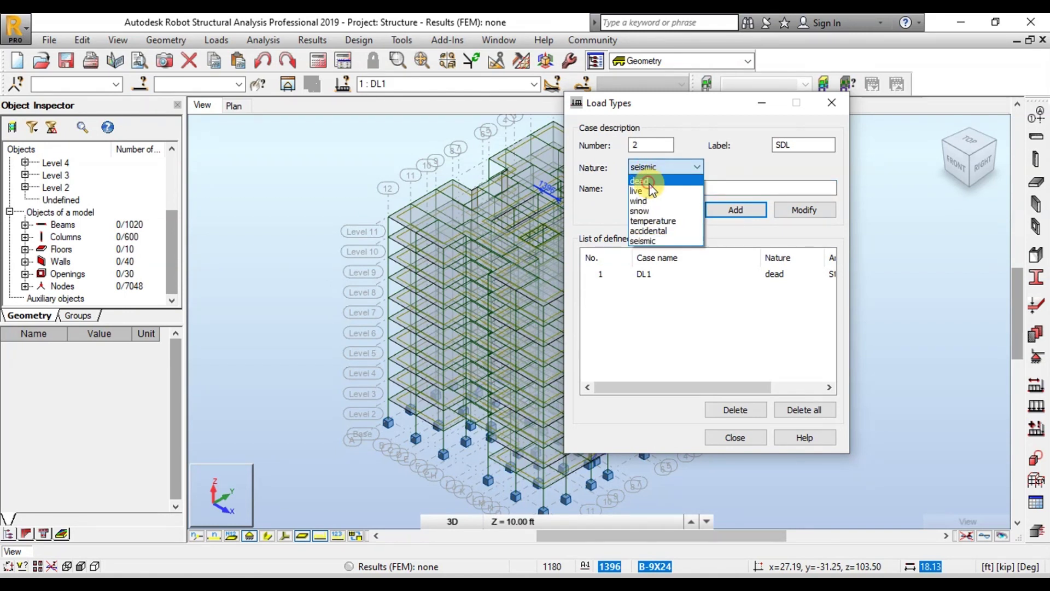
left_click(643, 181)
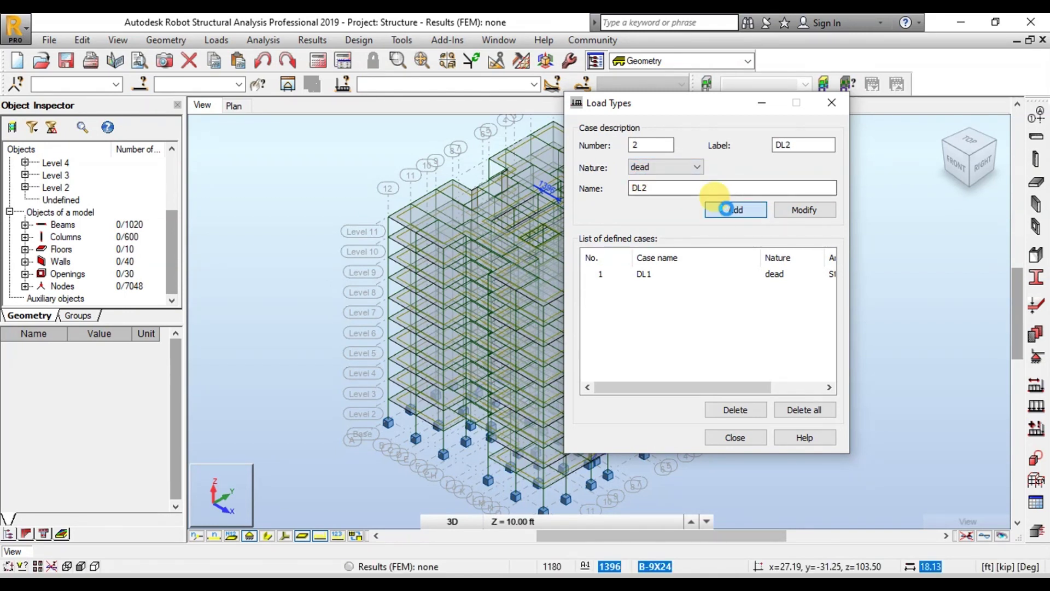
left_click(725, 209)
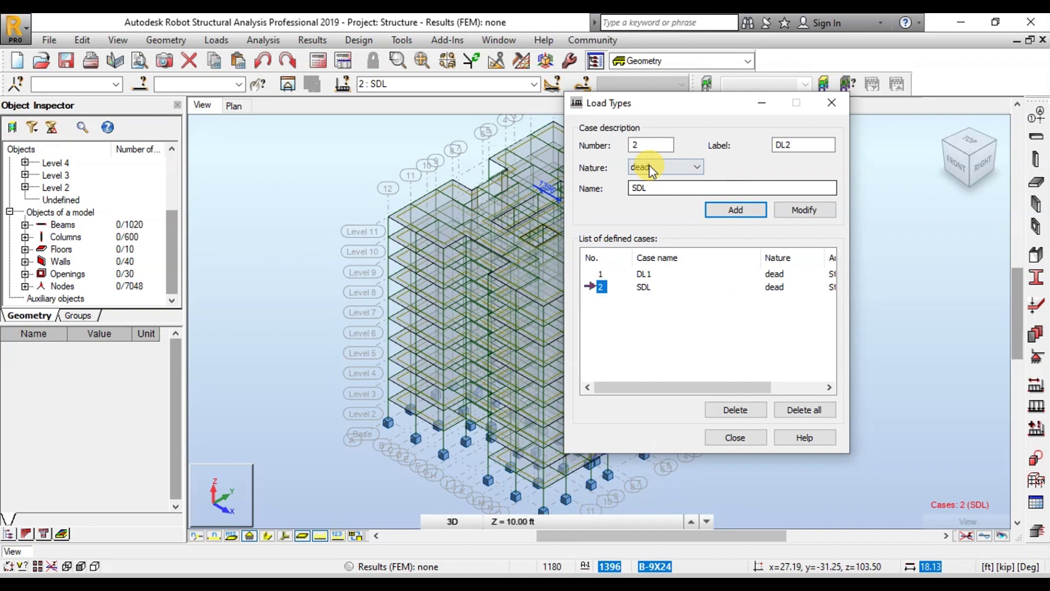
Add load case 3 LIVE with live nature
type("3")
key("Tab")
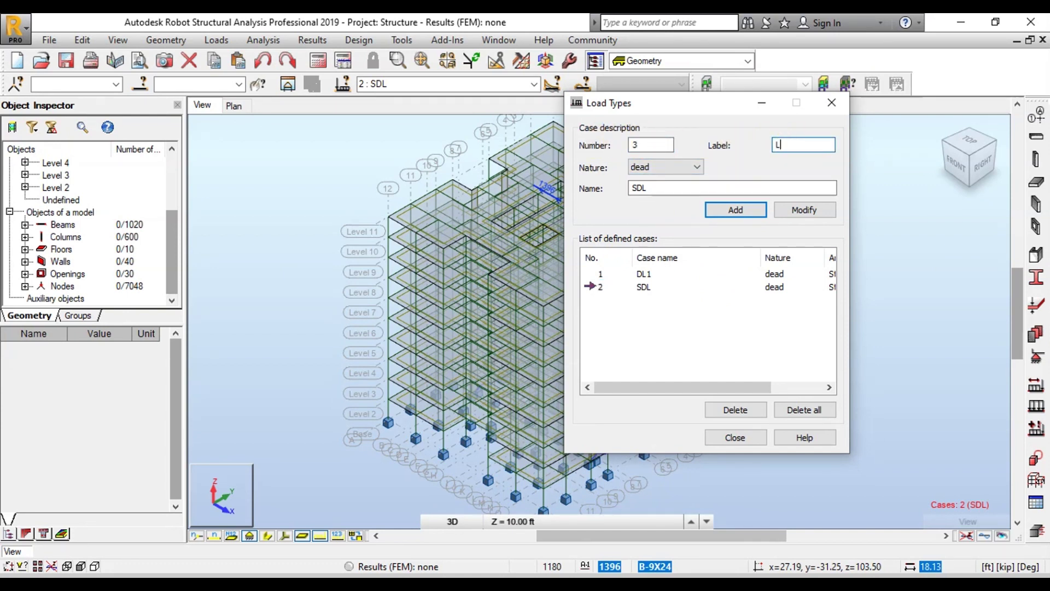
left_click(665, 167)
left_click(656, 182)
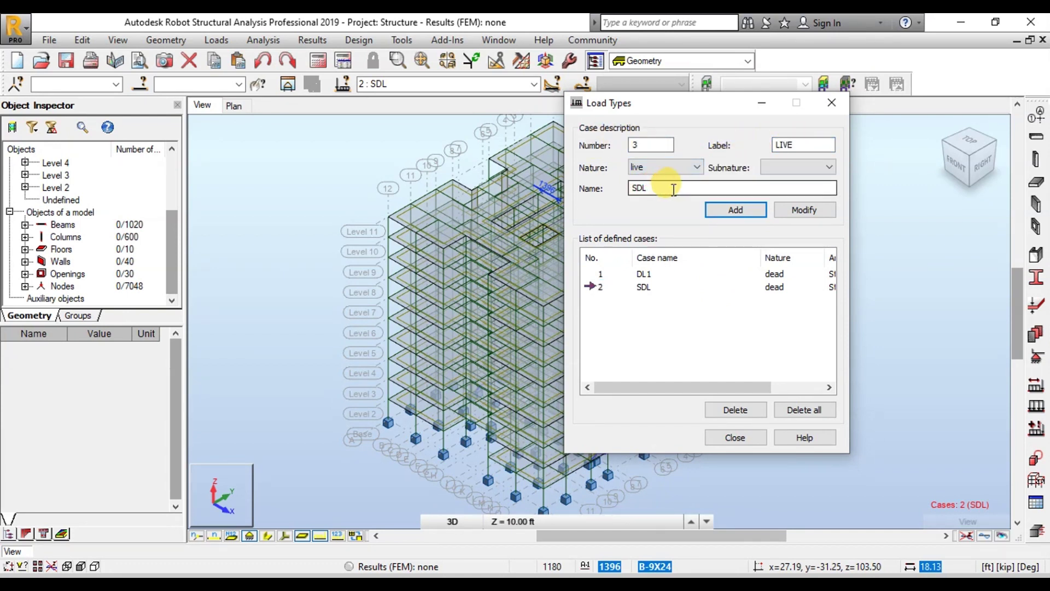
left_click_drag(659, 188, 602, 186)
type("LIVE")
left_click(745, 206)
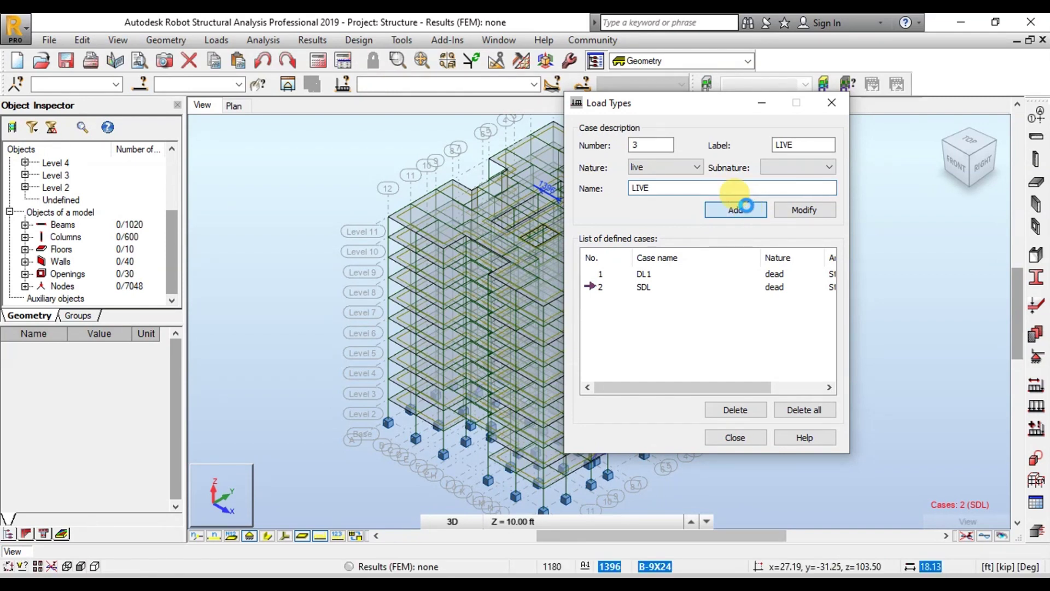
Add load case 4 RLIVE with live nature
double_click(637, 144)
type("4")
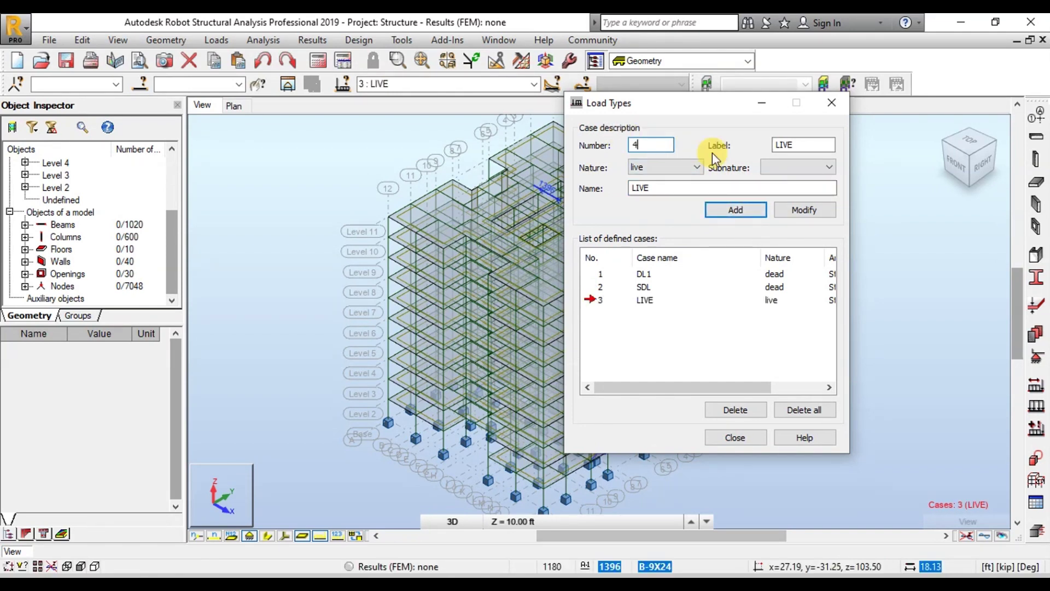
key("Tab")
left_click(776, 145)
type("R")
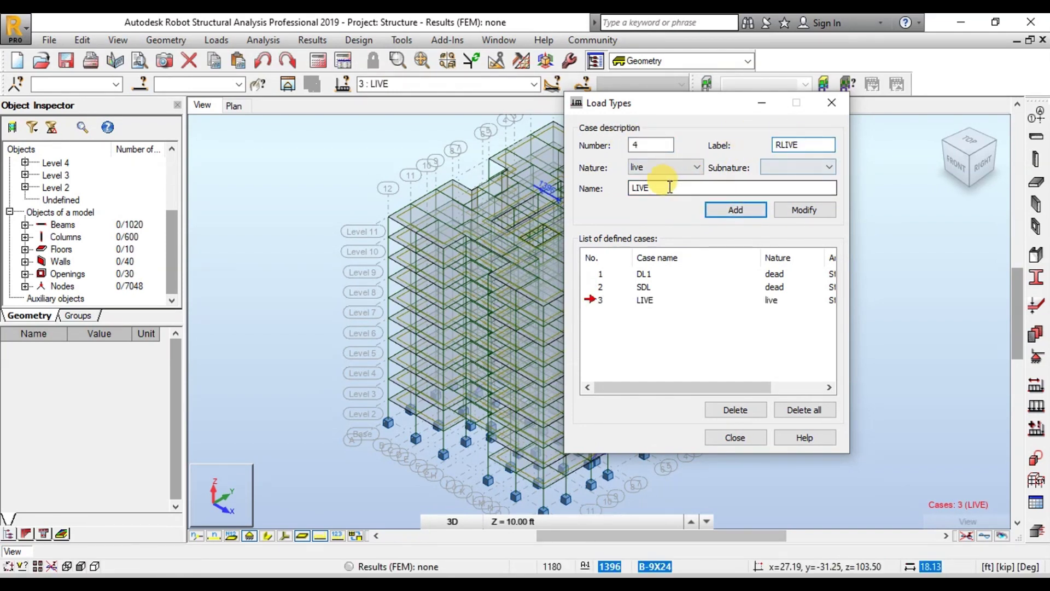
double_click(647, 188)
type("R")
left_click(733, 210)
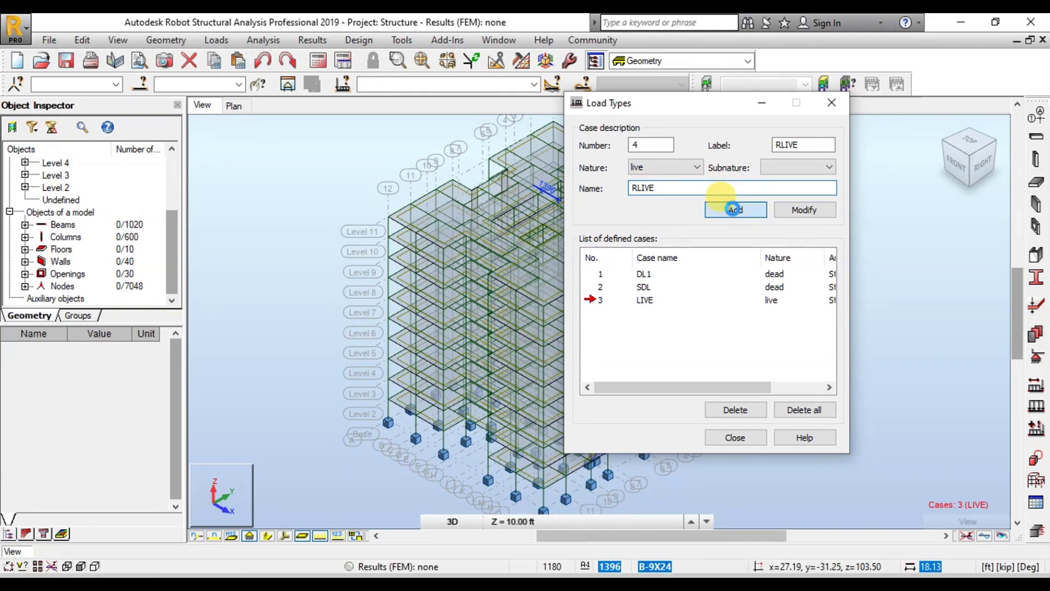
Select all ten floors and make 2 SDL the current load case
left_click(736, 437)
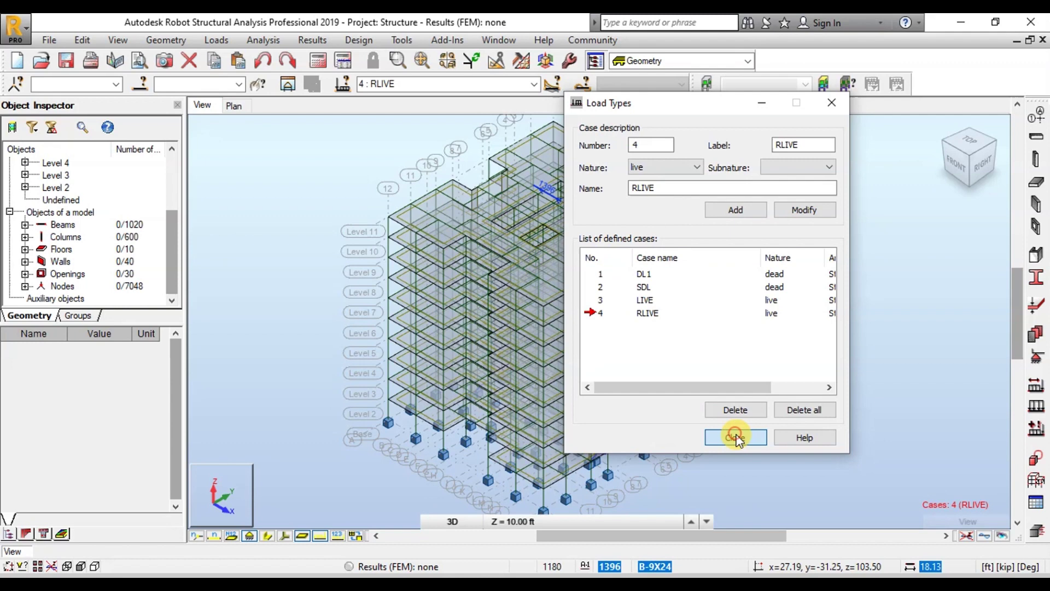
right_click(68, 252)
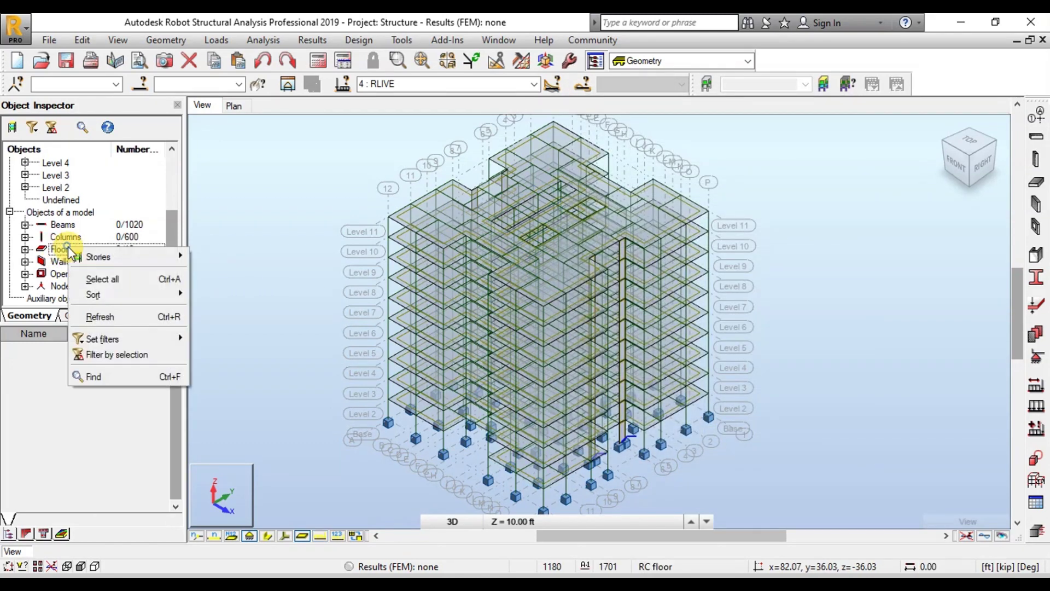
left_click(103, 278)
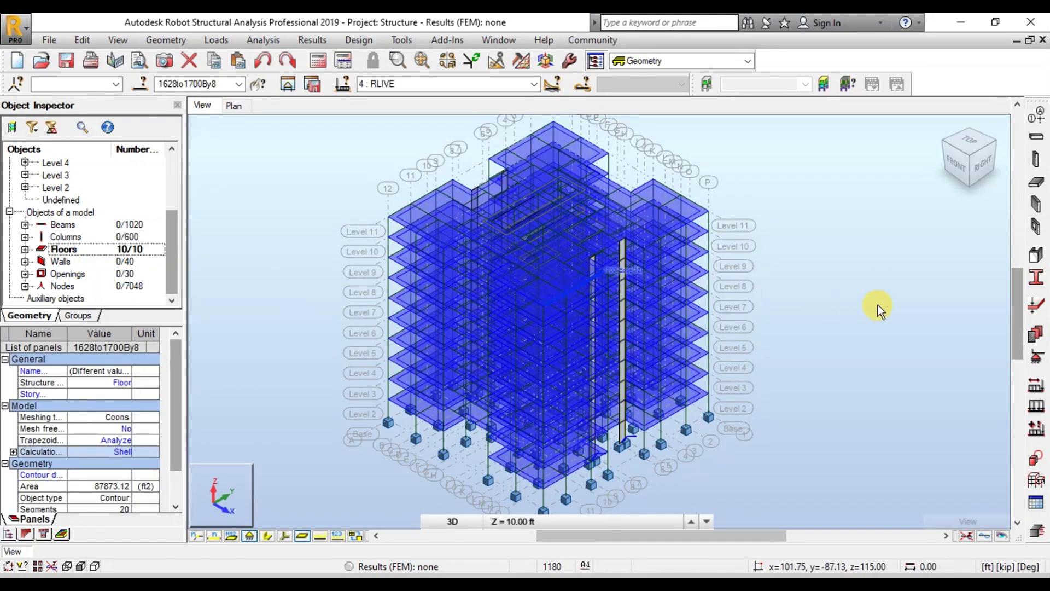
left_click(1036, 407)
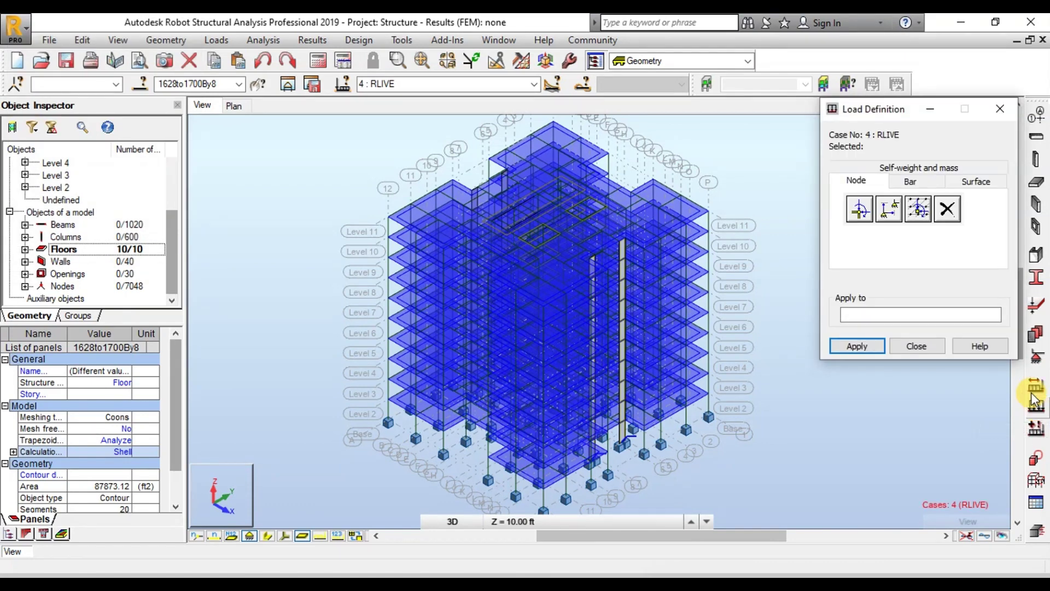
left_click(534, 84)
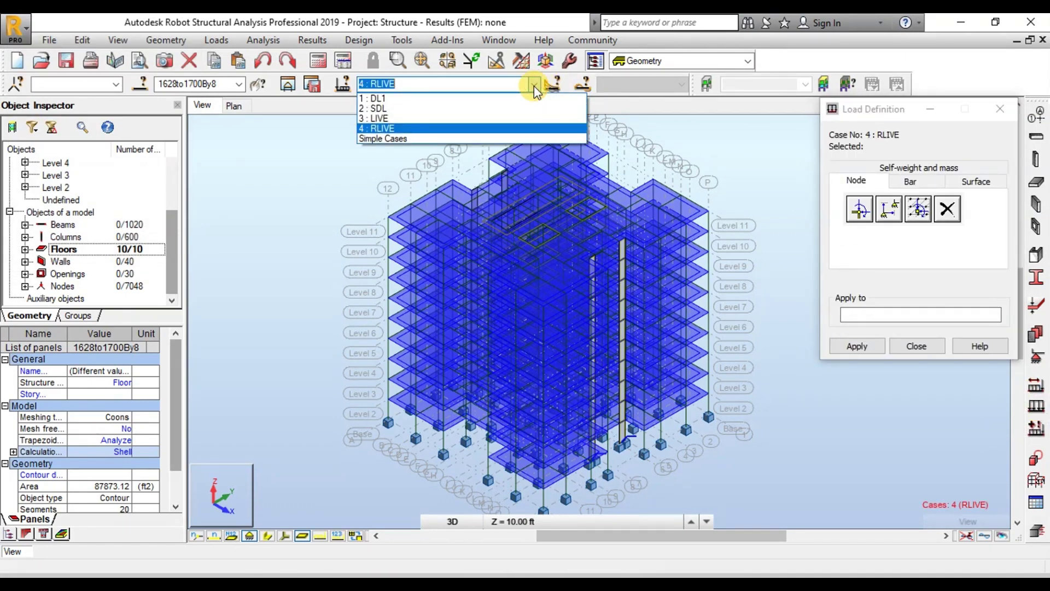
scroll(399, 103, "up", 2)
left_click(375, 106)
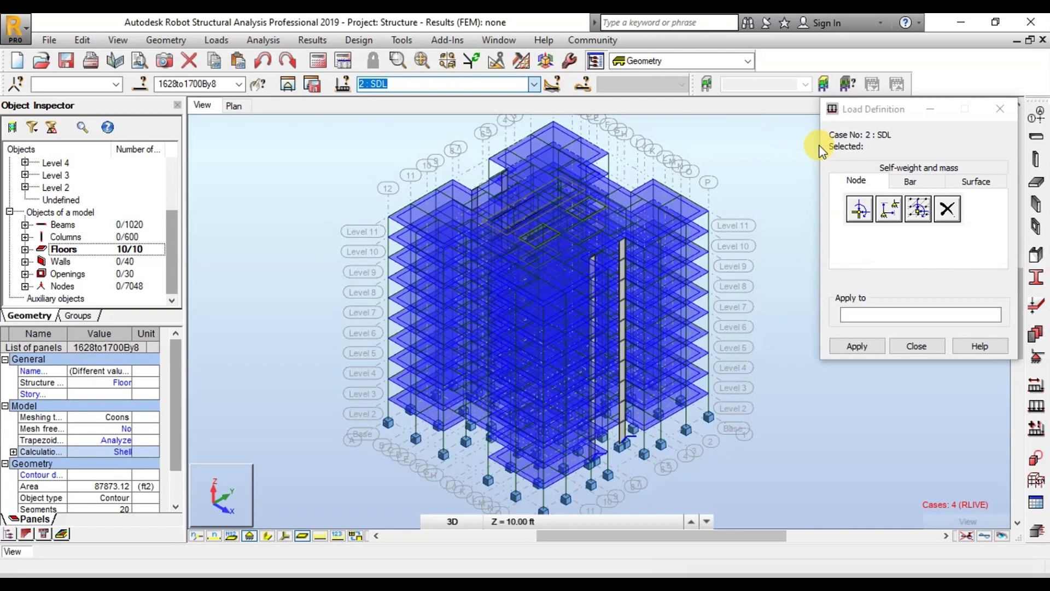
Apply a uniform planar surface load of Z = -0.05 kip/ft2 to the selected floors
left_click(965, 181)
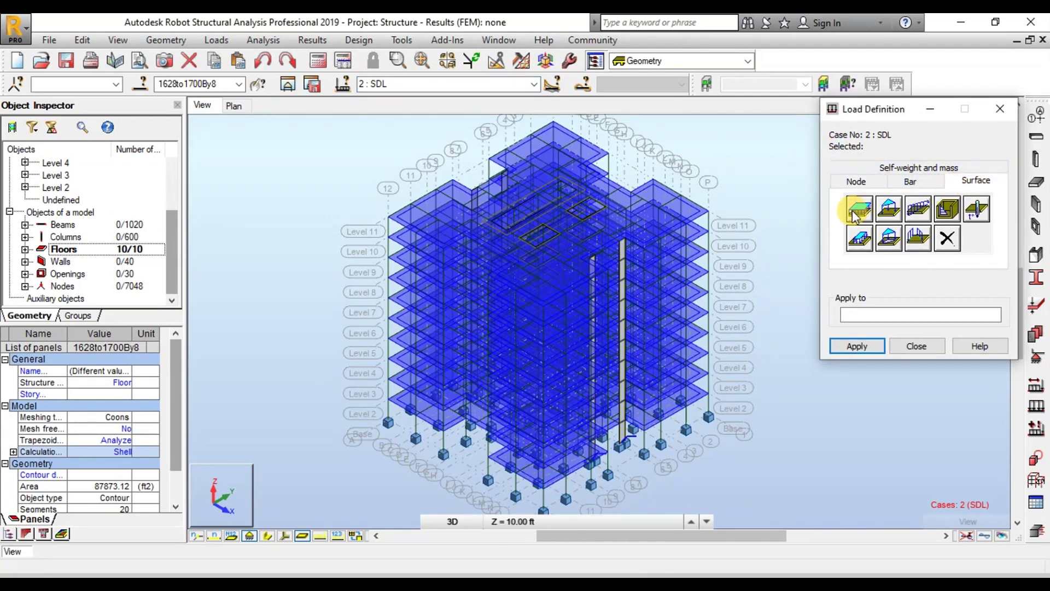
left_click(854, 212)
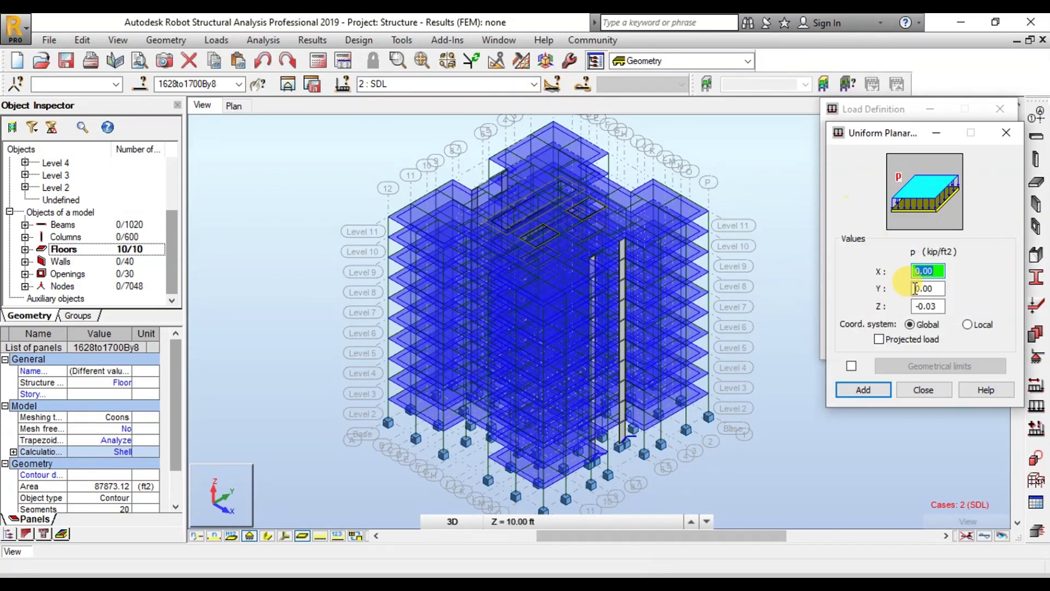
double_click(928, 305)
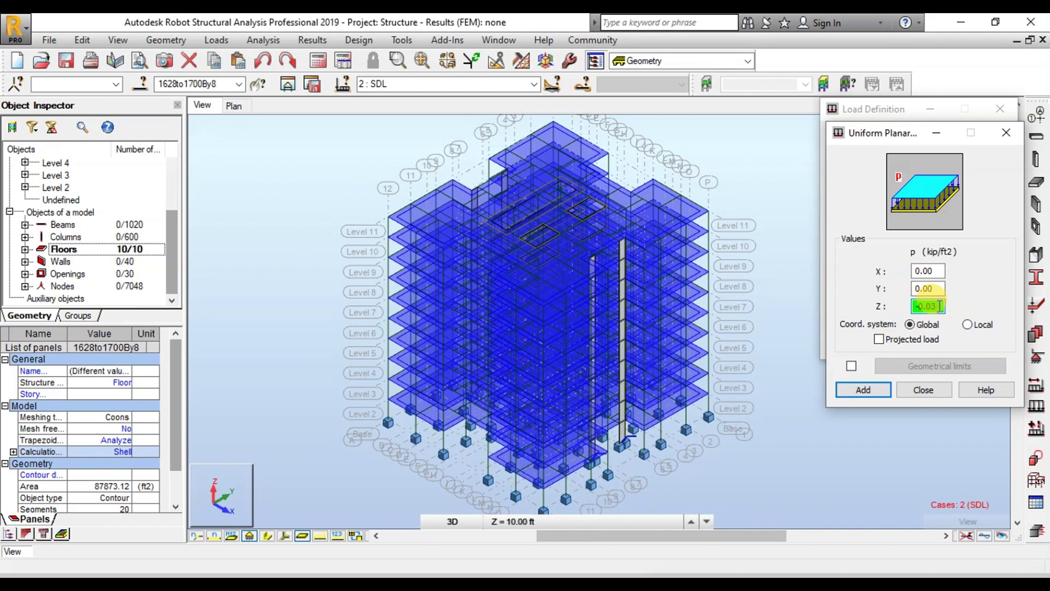
left_click(914, 307)
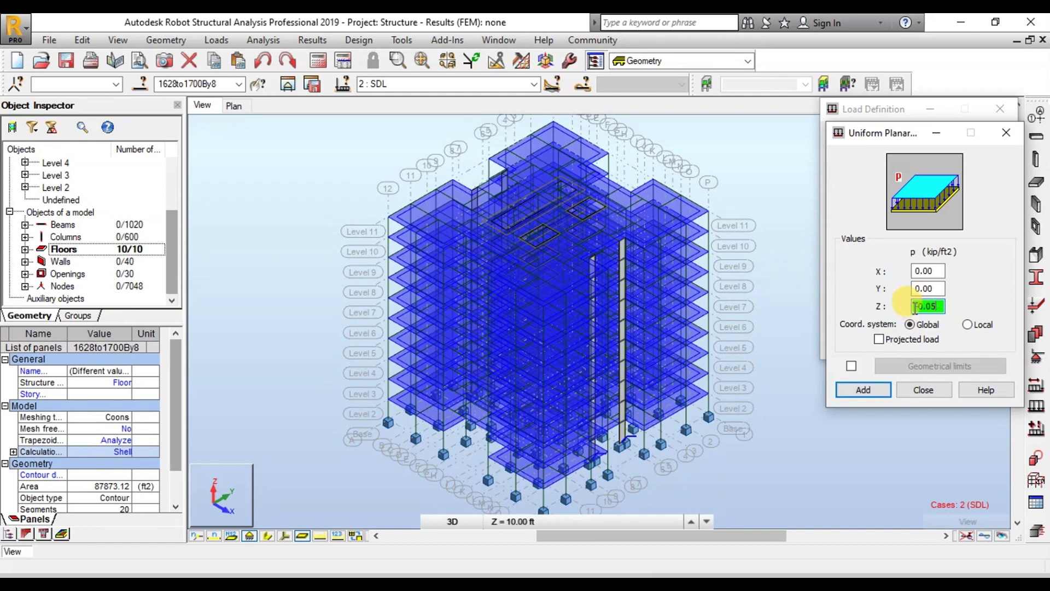
left_click(865, 390)
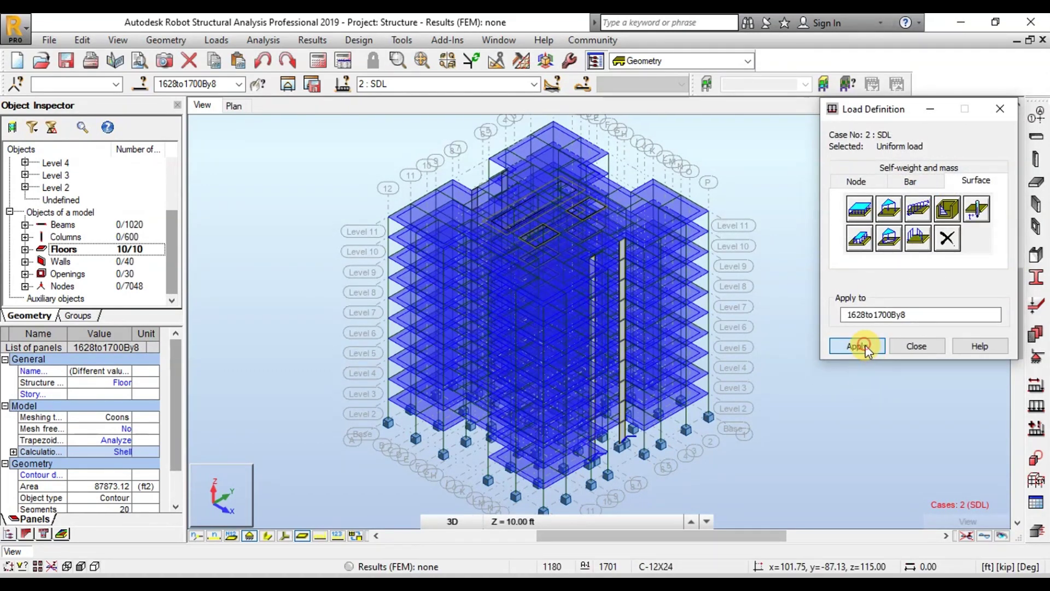
left_click(865, 345)
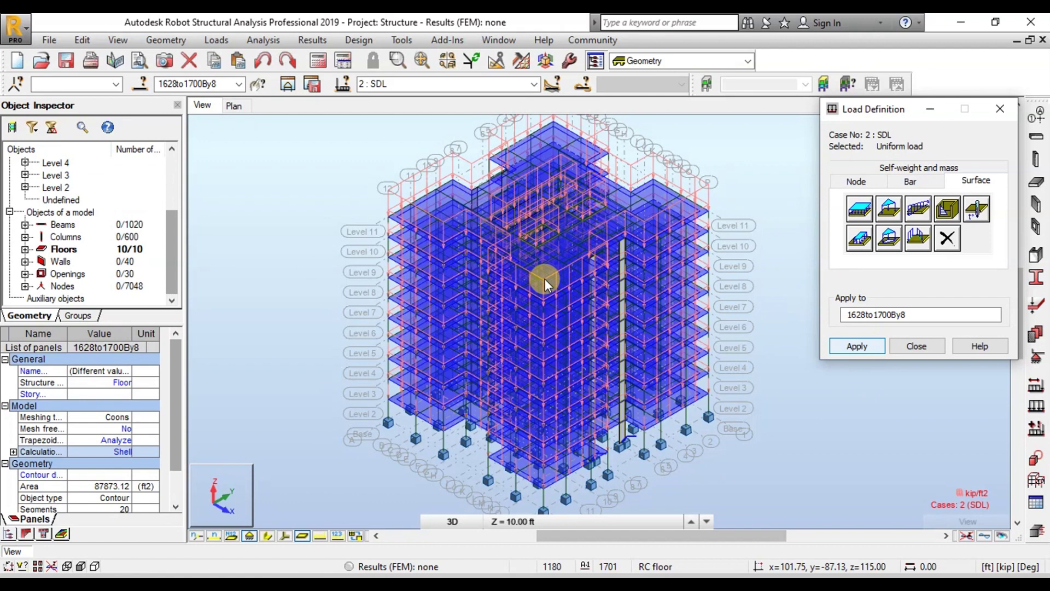
left_click(208, 153)
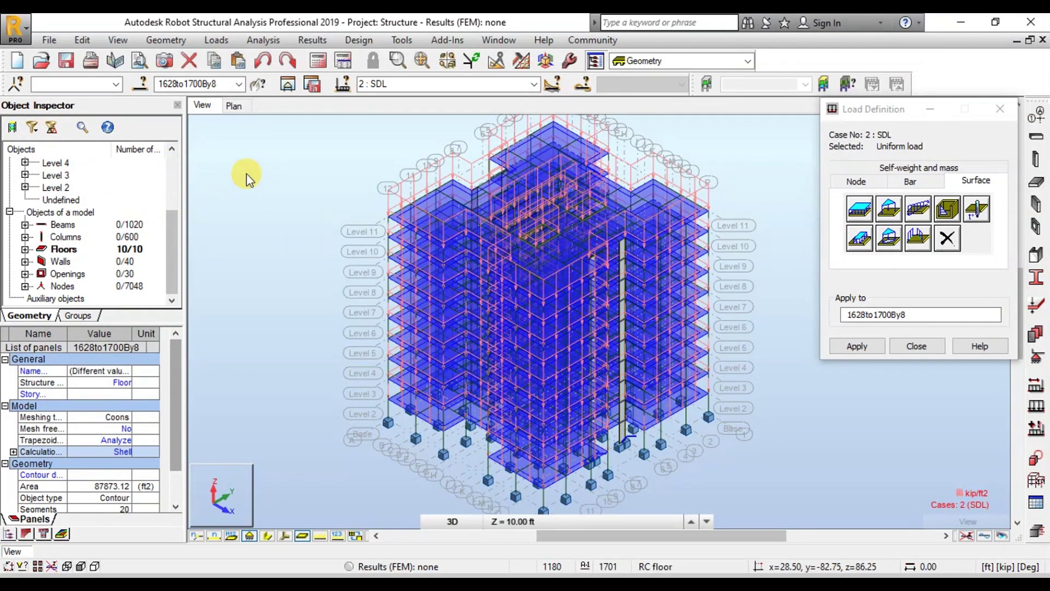
left_click(919, 345)
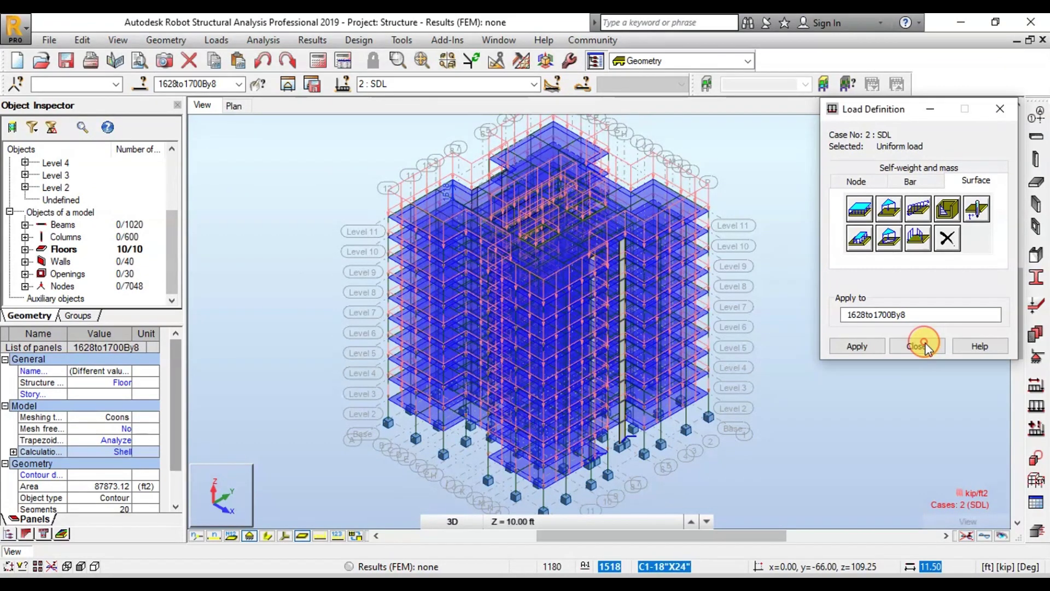
left_click(235, 154)
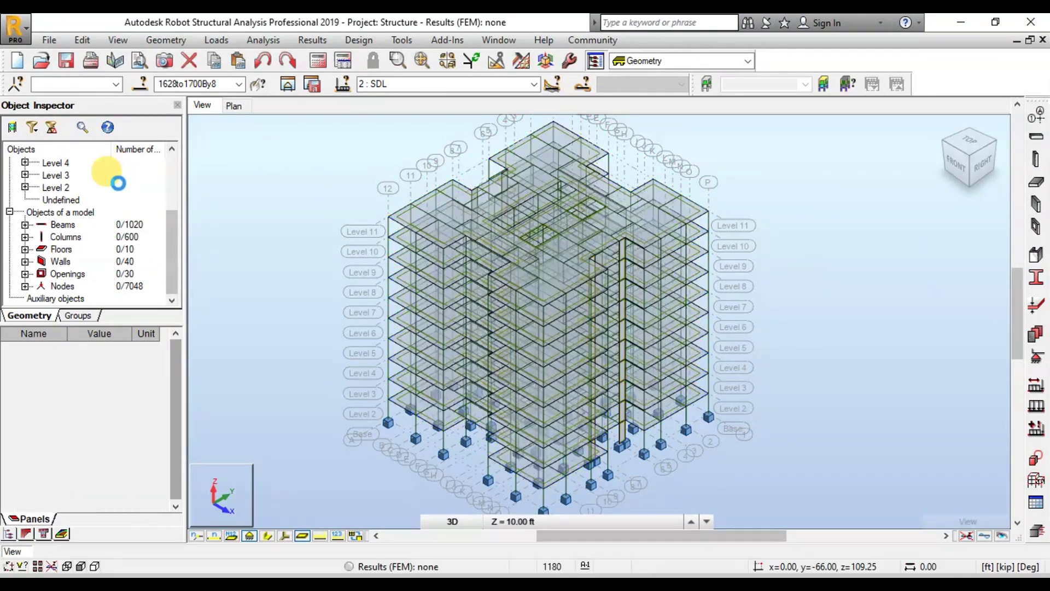
Select floors 1628 through 1692 in the object list
left_click(25, 249)
scroll(158, 246, "down", 2)
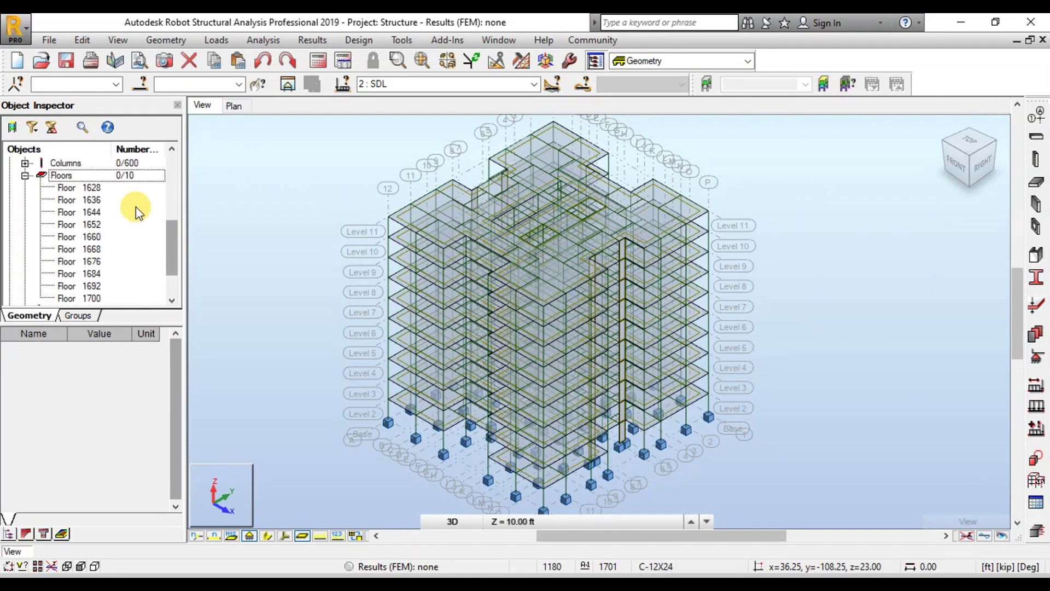
left_click(91, 200)
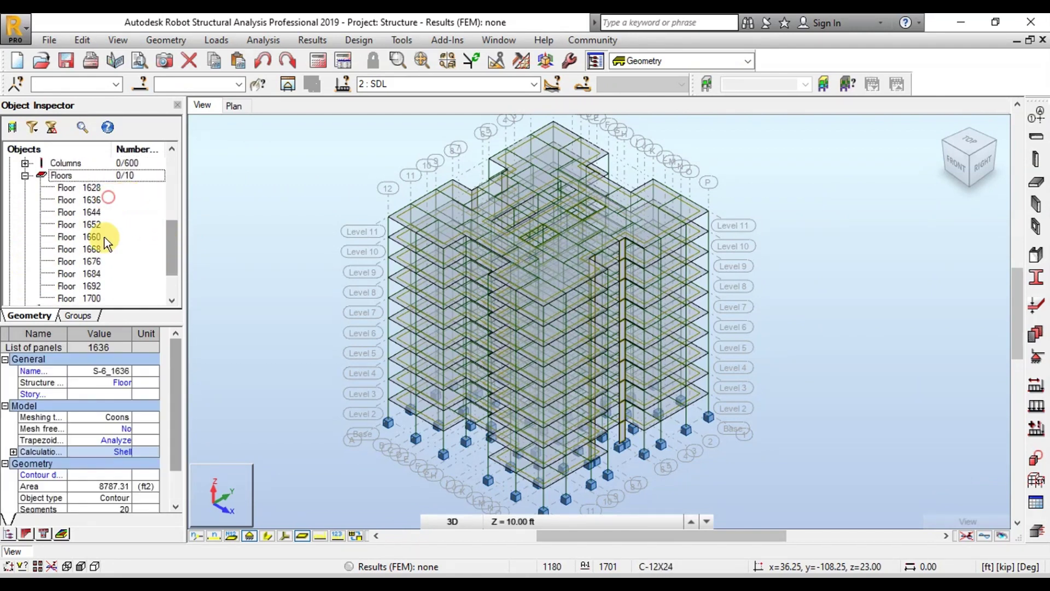
left_click(96, 189)
left_click(92, 286, "shift")
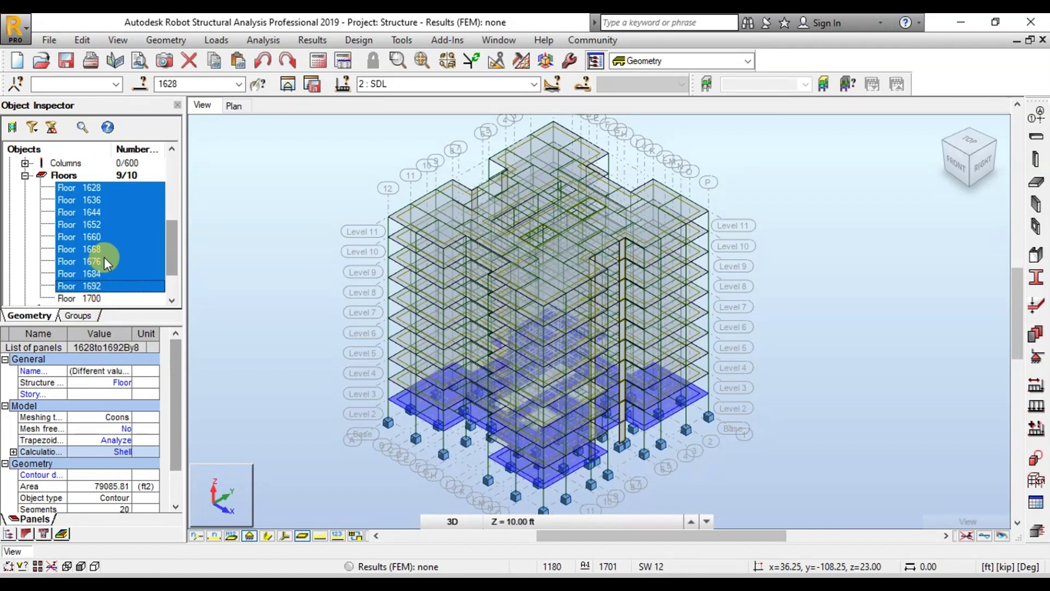
Apply a Z = -0.04 kip/ft2 uniform planar surface load under case 3 LIVE
left_click(1035, 406)
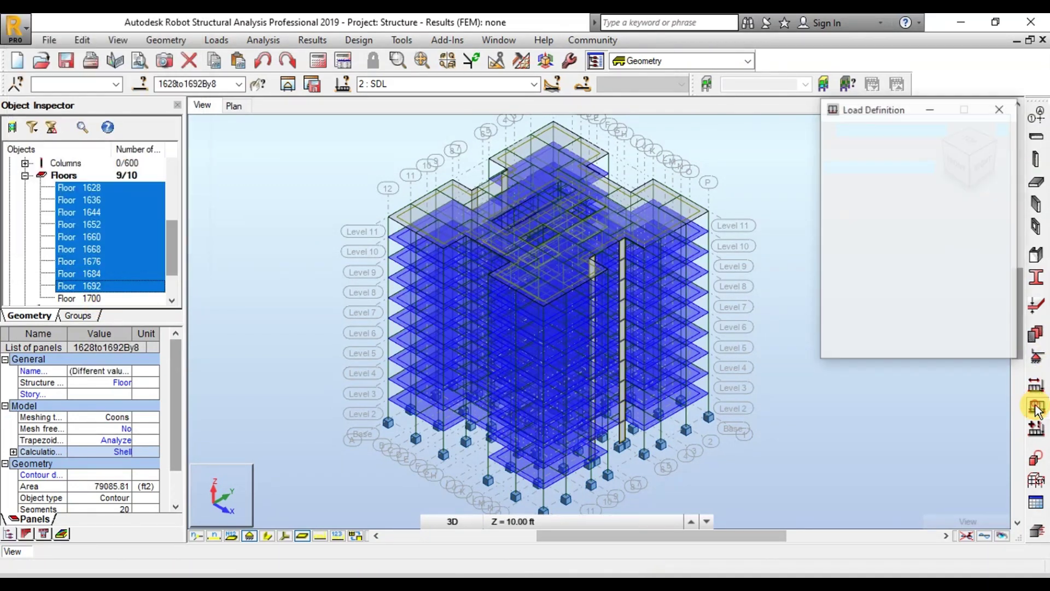
left_click(533, 84)
left_click(383, 118)
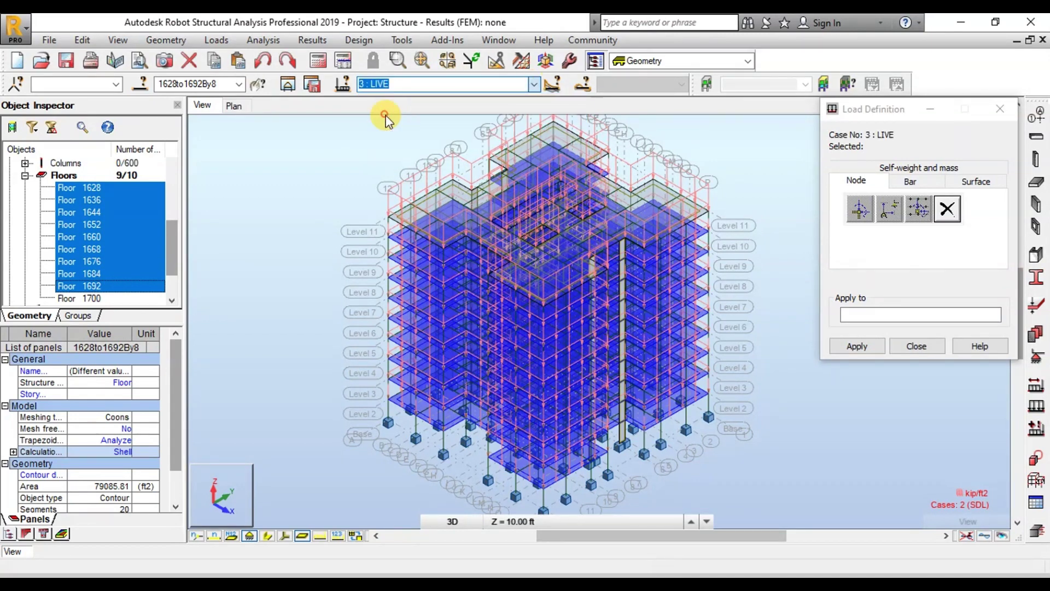
left_click(968, 185)
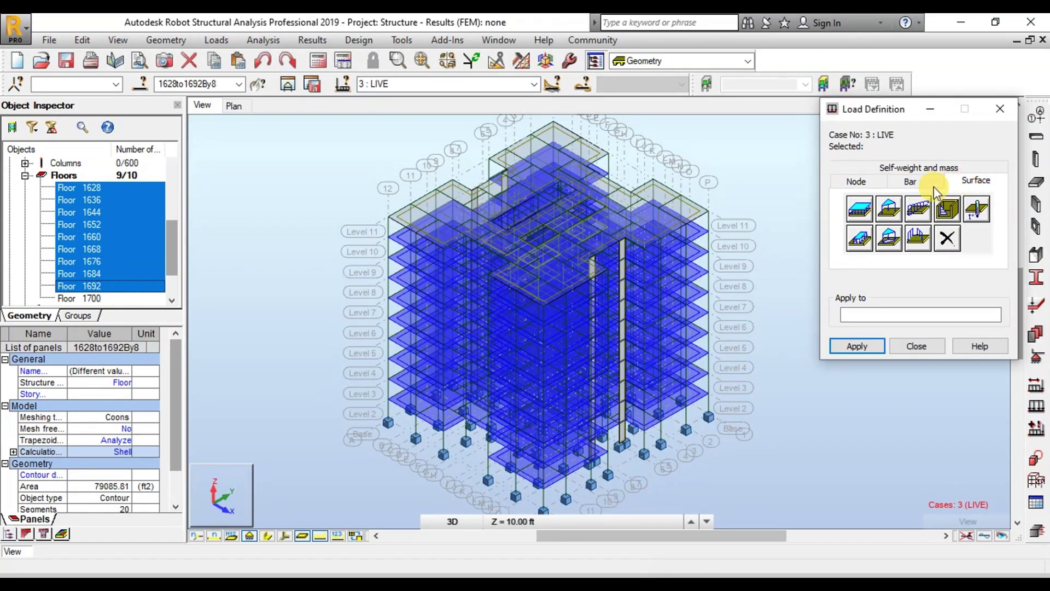
left_click(862, 208)
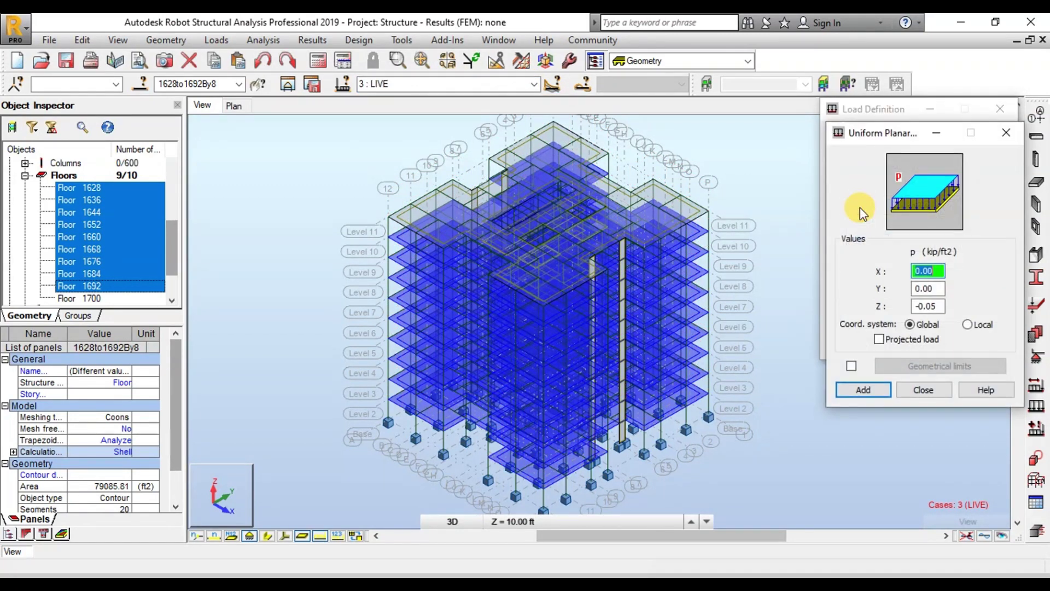
left_click(939, 307)
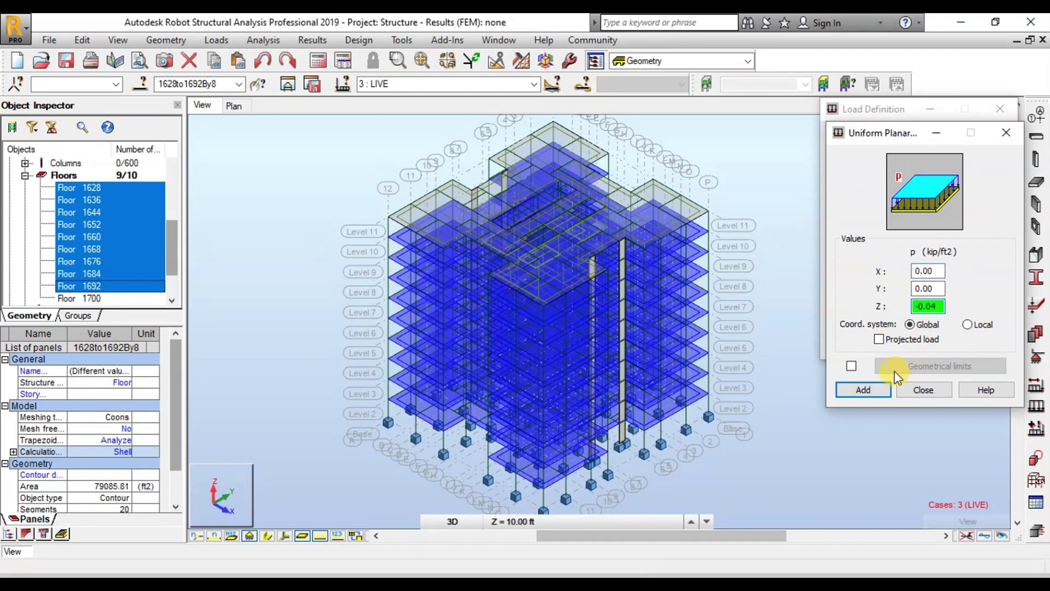
left_click(862, 388)
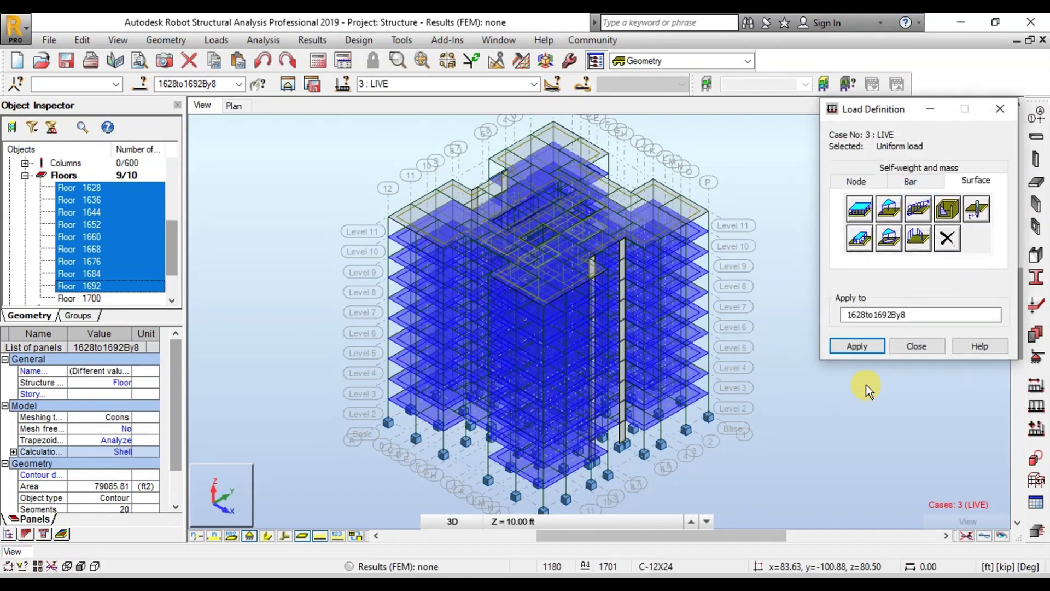
left_click(871, 346)
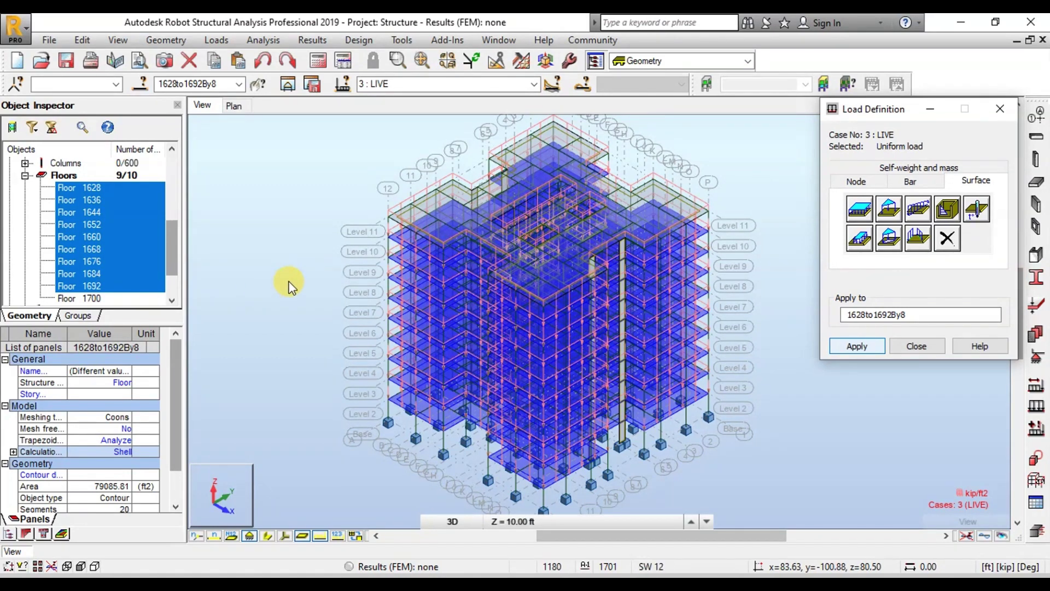
left_click(924, 346)
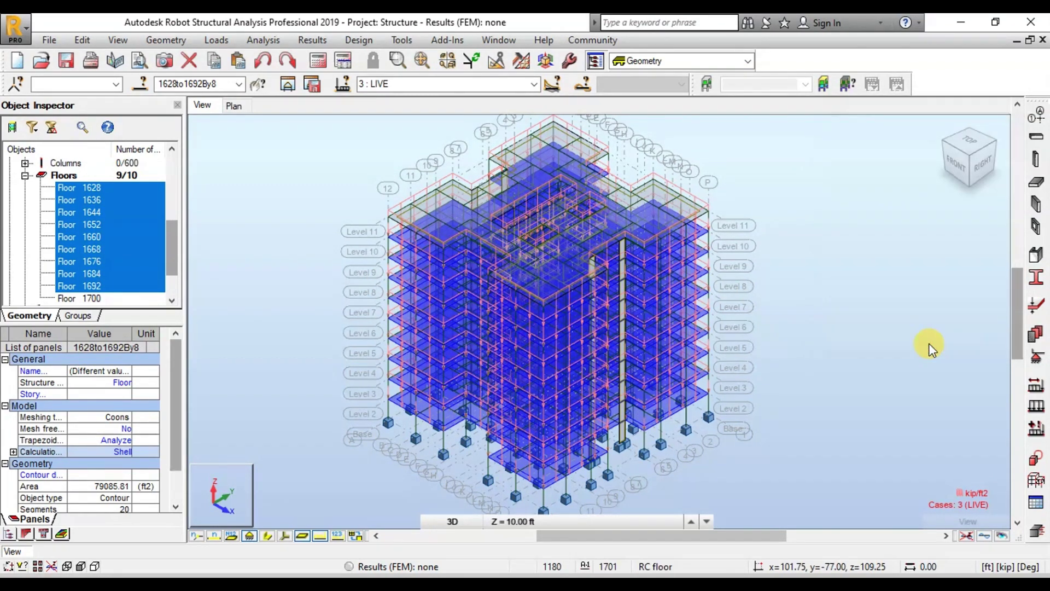
Select roof floor 1700 and switch the current load case to 4 RLIVE
left_click(352, 235)
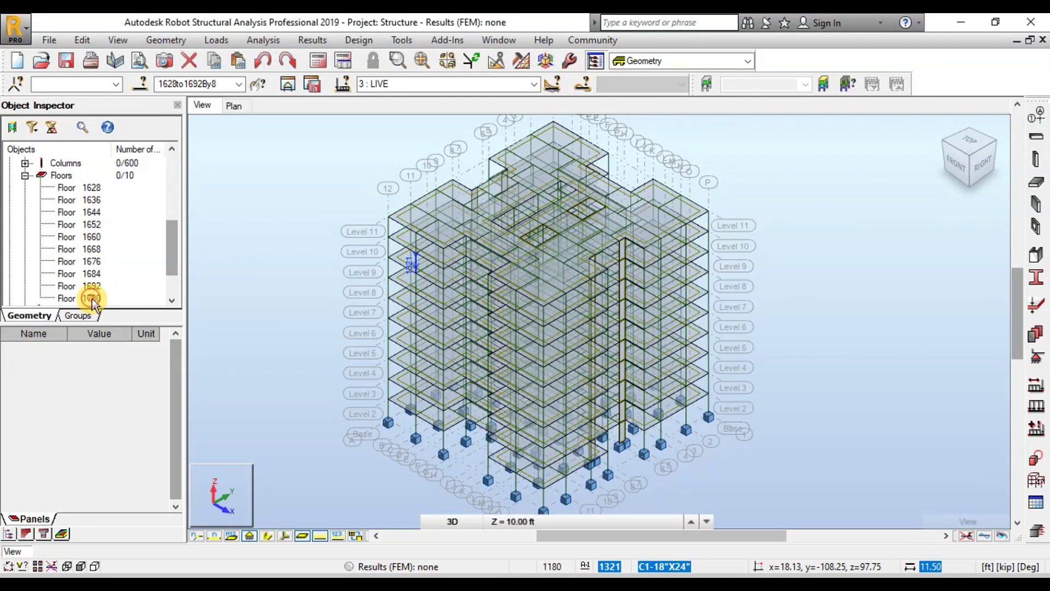
left_click(92, 298)
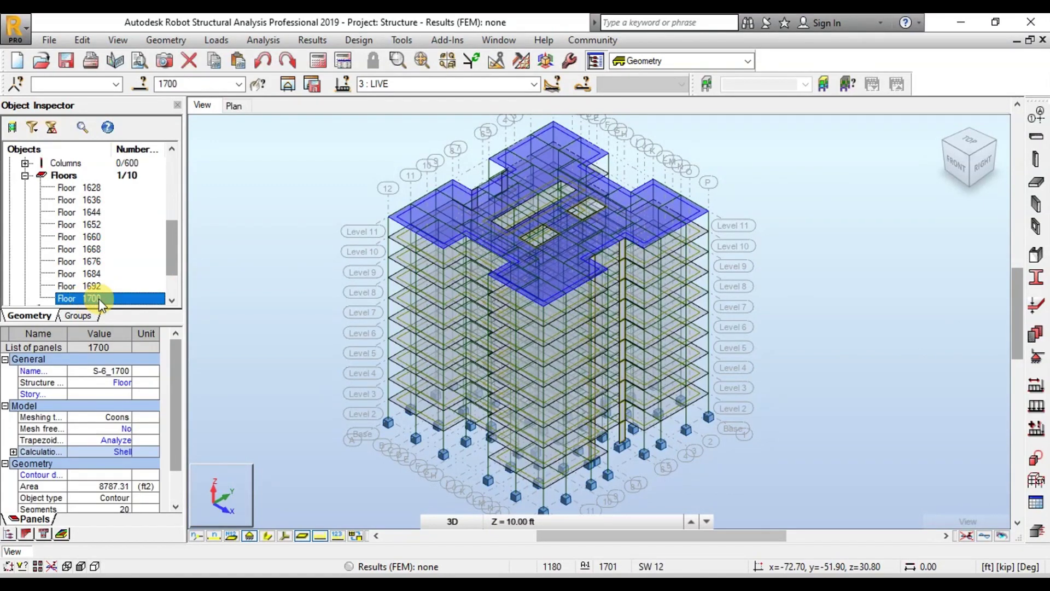
left_click(92, 299)
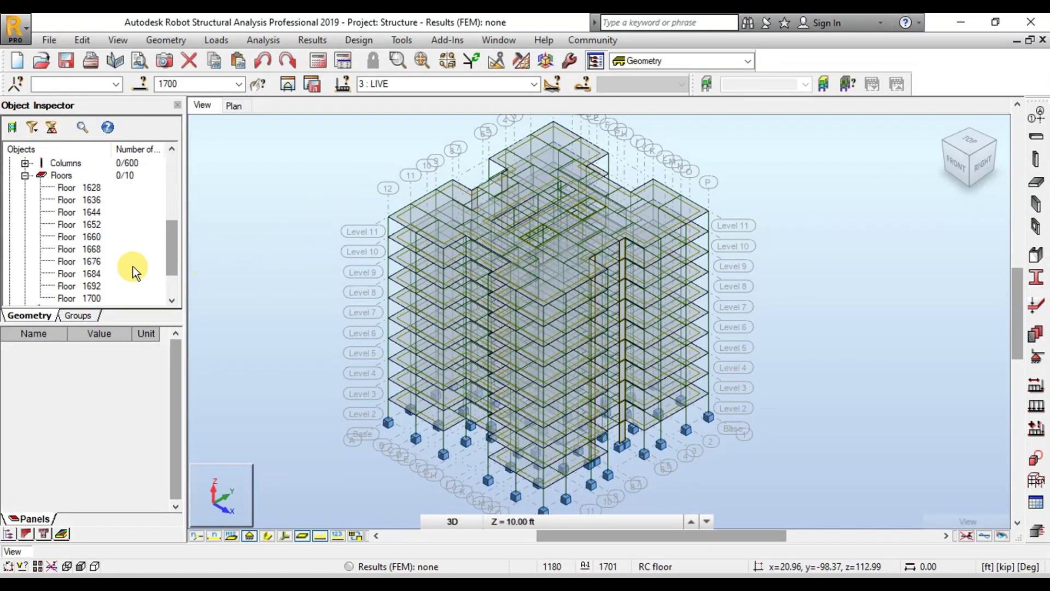
left_click(93, 299)
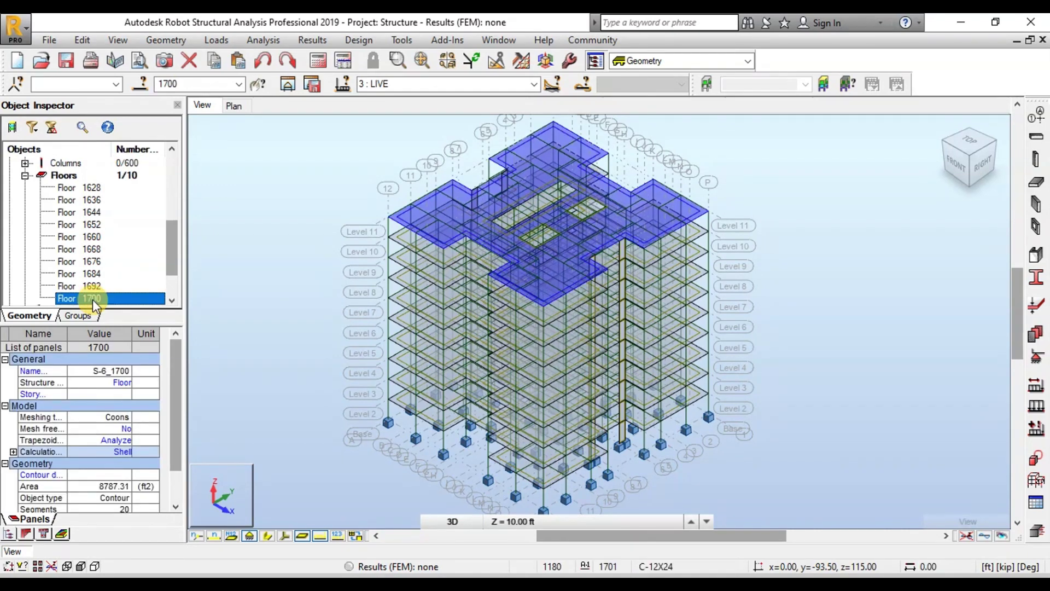
left_click(1036, 409)
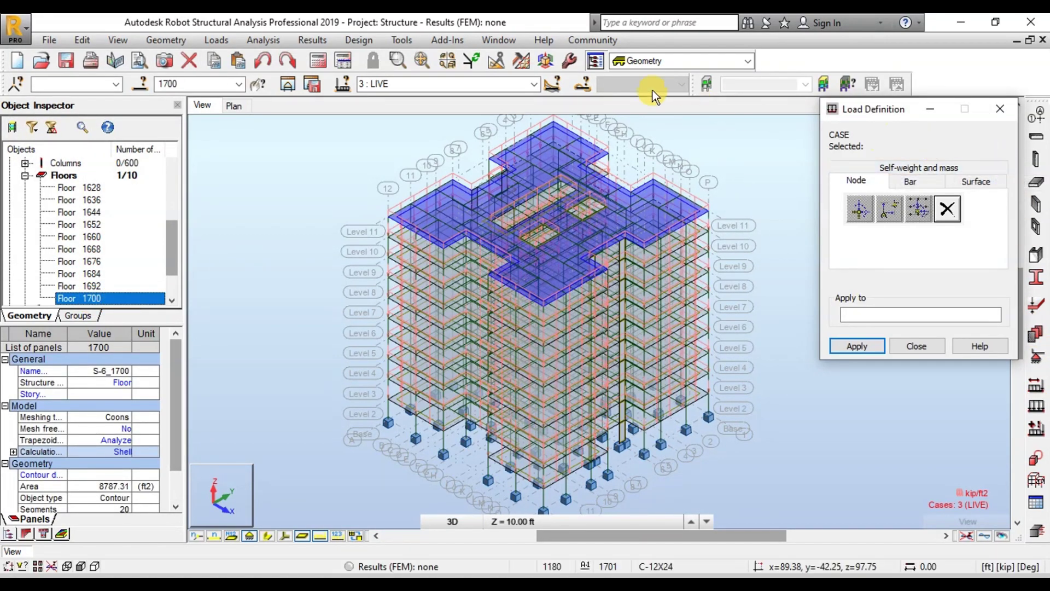
left_click(533, 84)
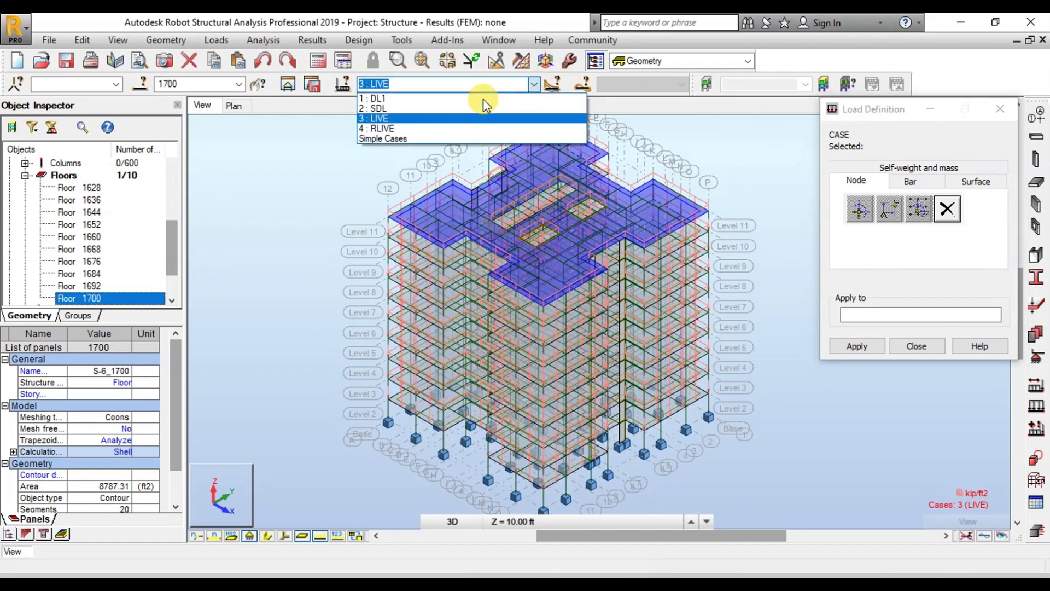
left_click(395, 129)
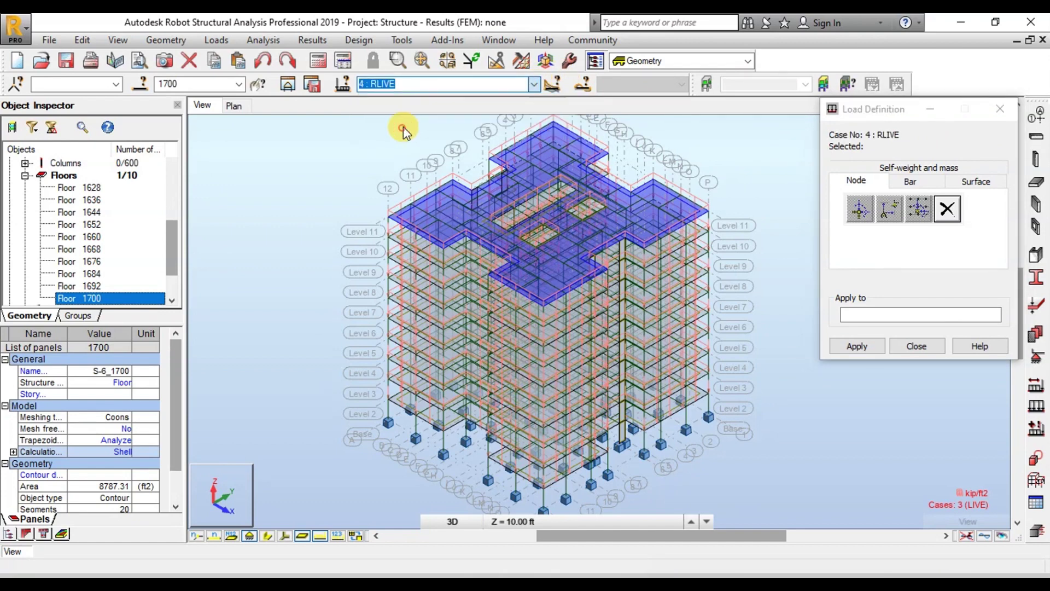
Apply a uniform planar surface load of Z = -0.03 kip/ft2 to floor 1700
left_click(967, 183)
left_click(860, 208)
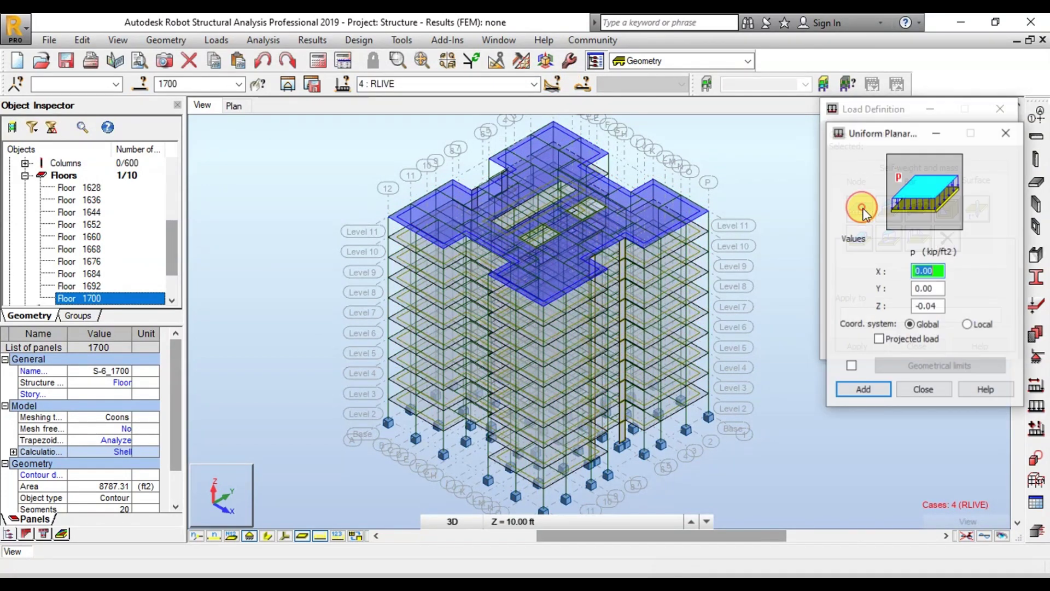
double_click(938, 306)
type("-0.0")
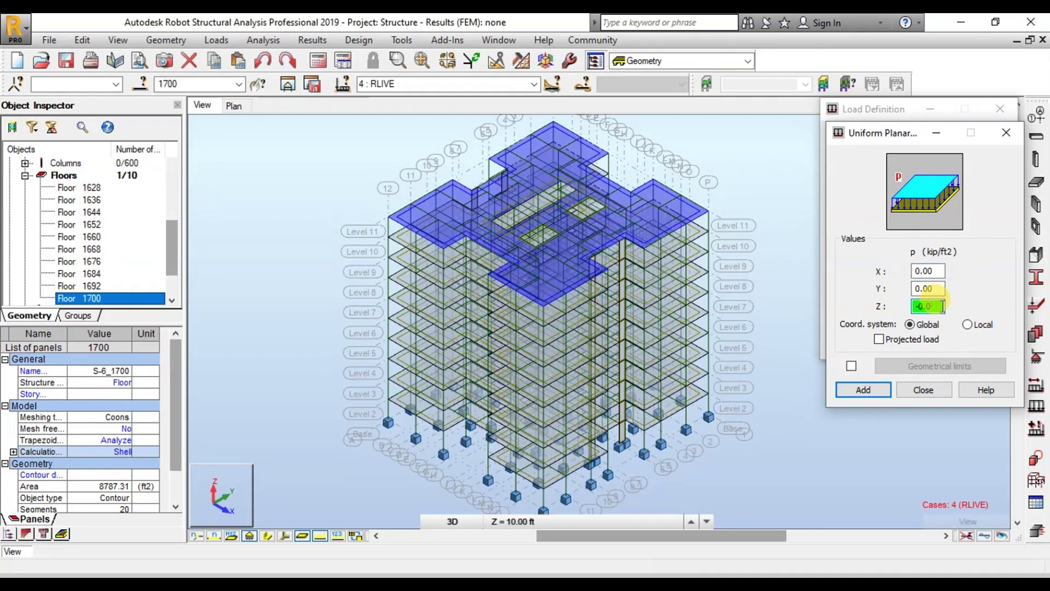
type("3")
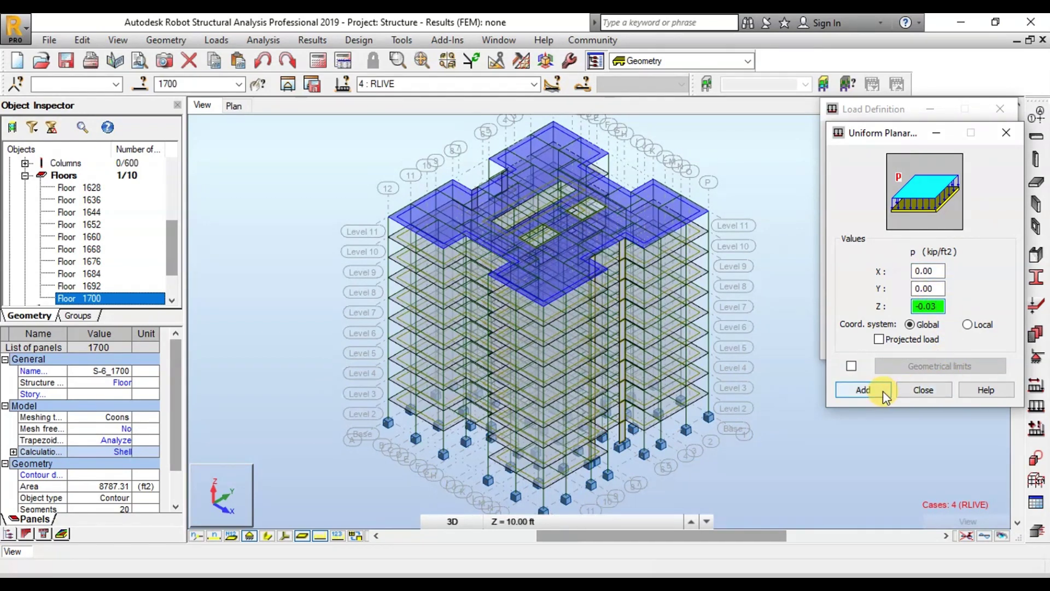
left_click(883, 391)
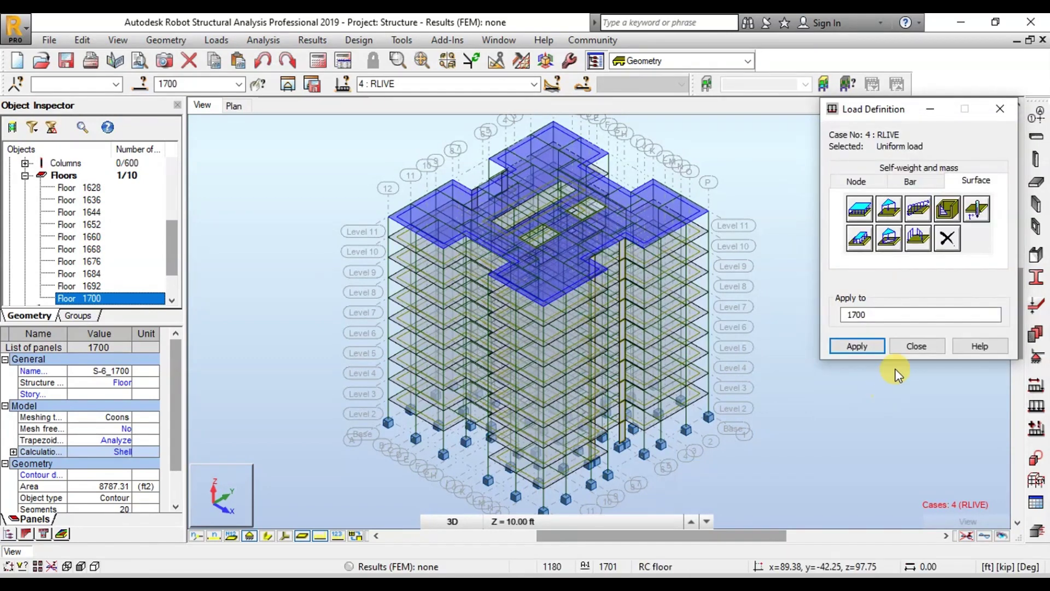
left_click(867, 345)
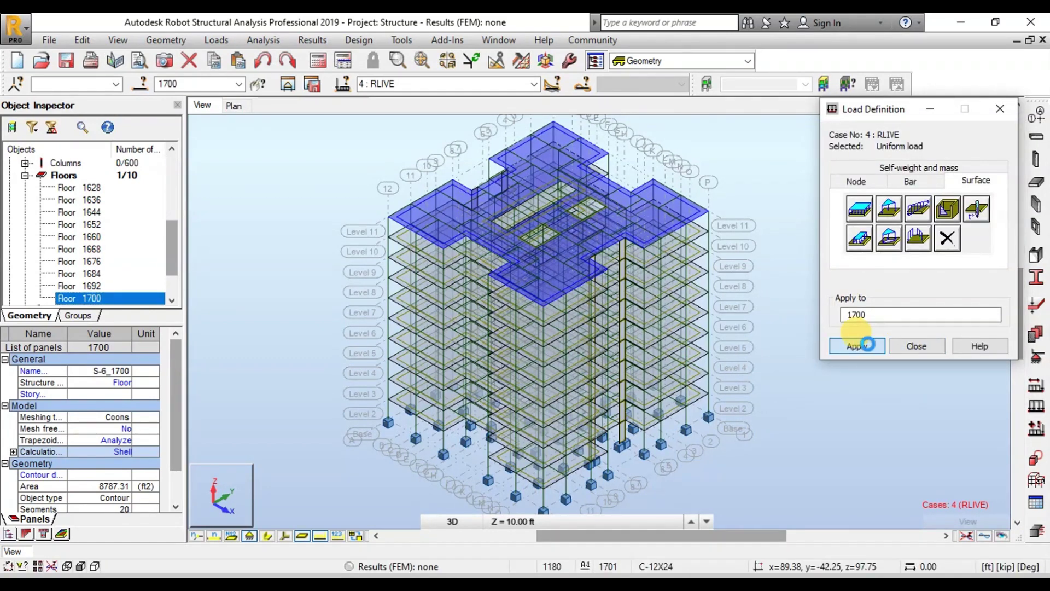
left_click(928, 345)
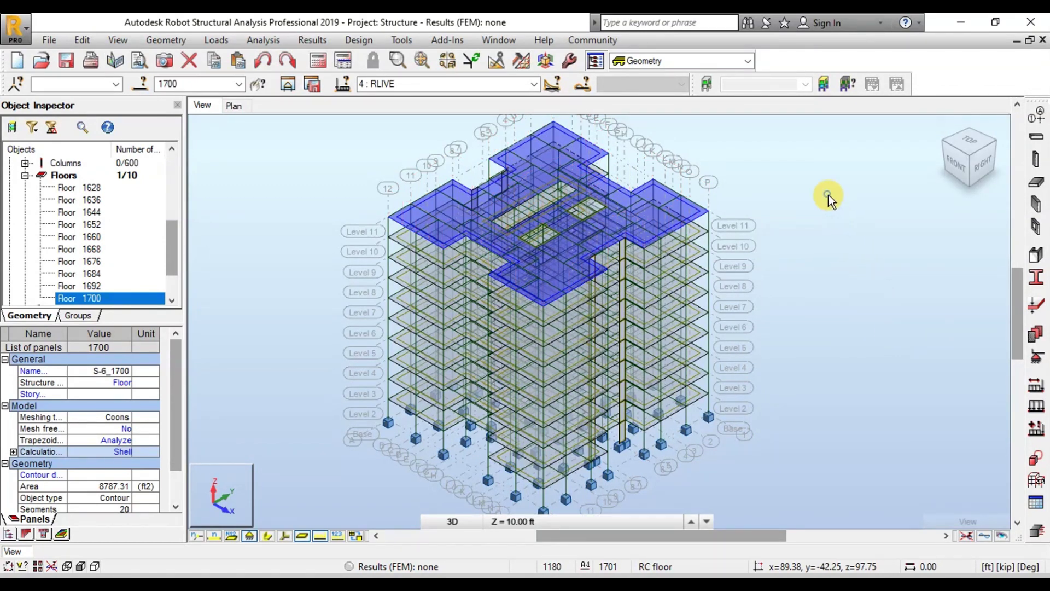
Display the Loads table for DL1, SDL, LIVE and RLIVE, then return to the 3D view
right_click(828, 195)
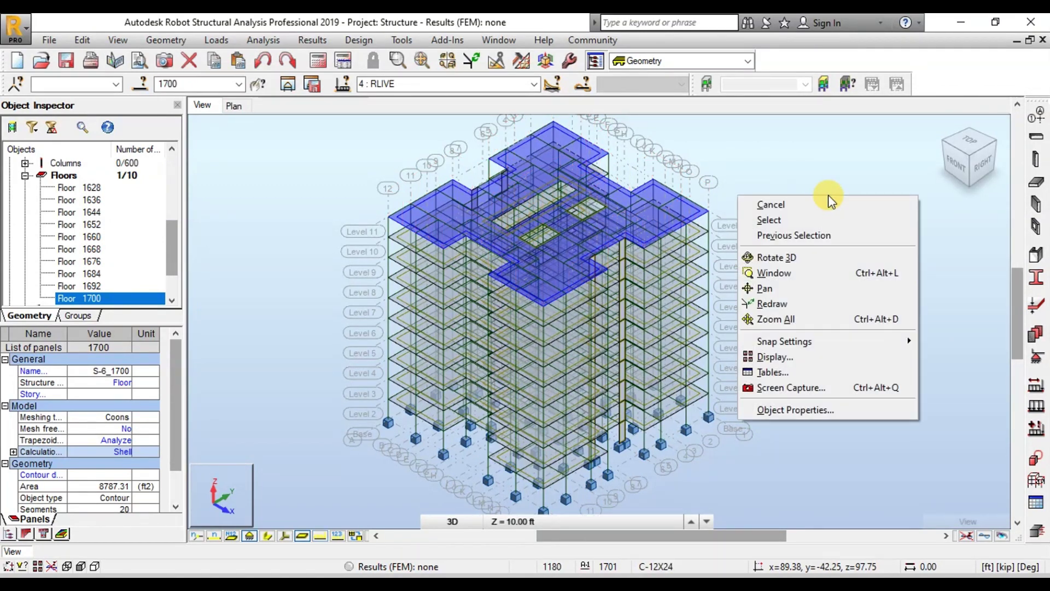
left_click(796, 372)
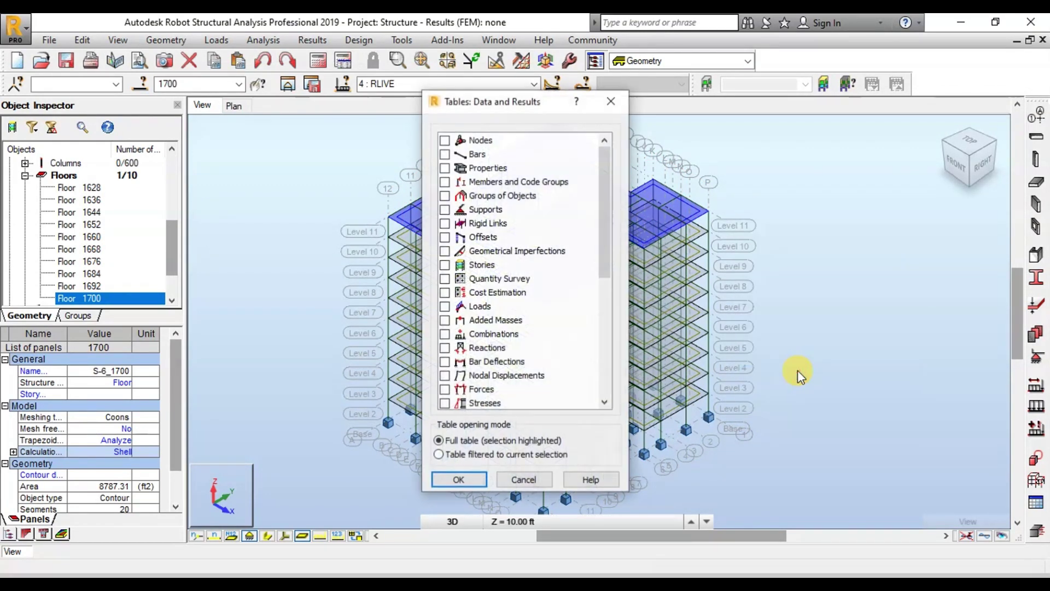
left_click(444, 306)
left_click(464, 475)
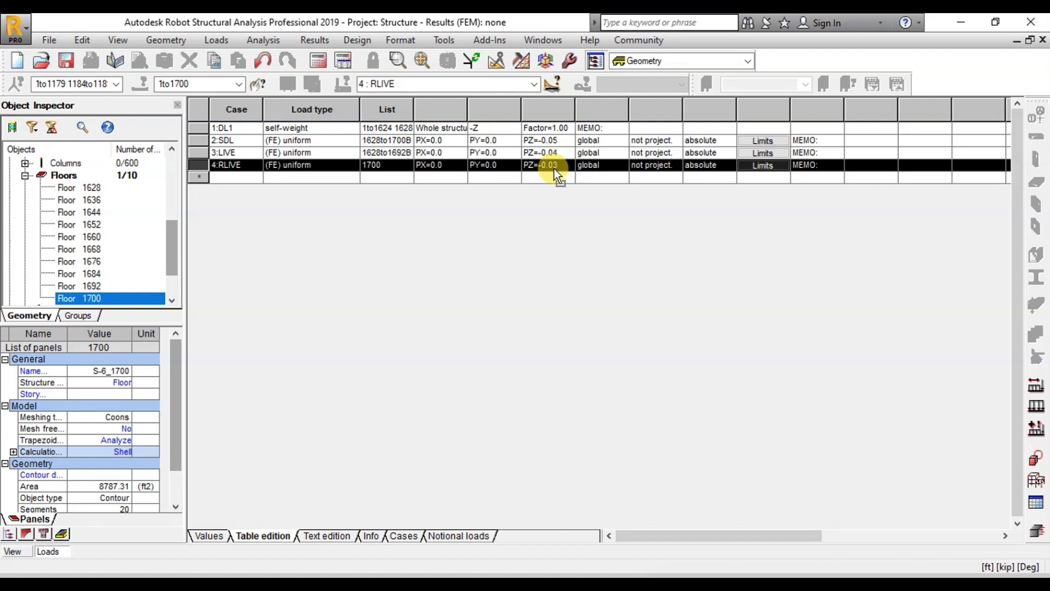
left_click(19, 552)
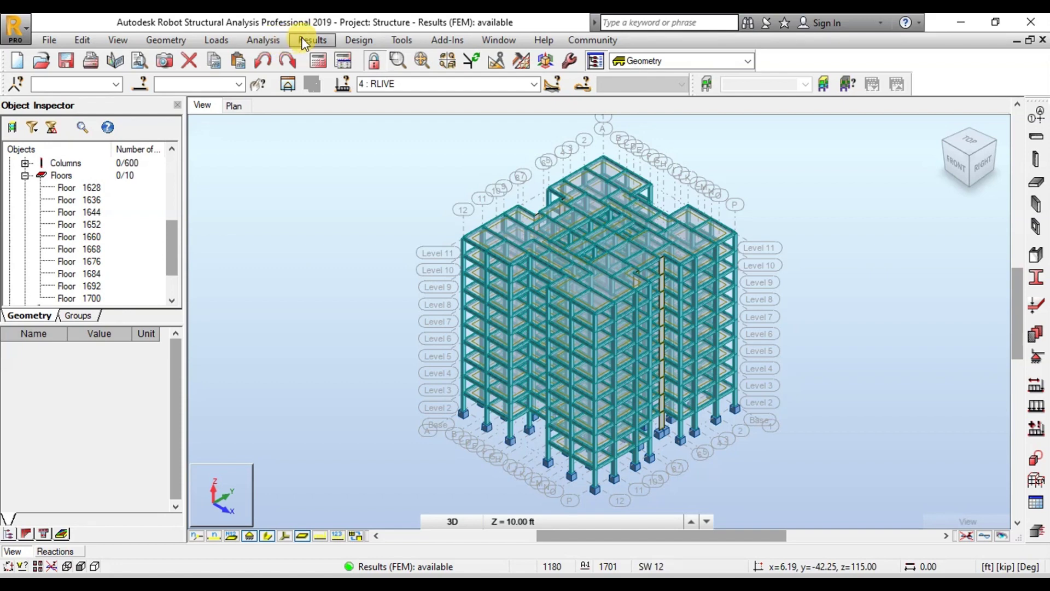
Convert load cases 1 DL1 and 2 SDL to mass in direction Z- with coefficient 1
left_click(274, 43)
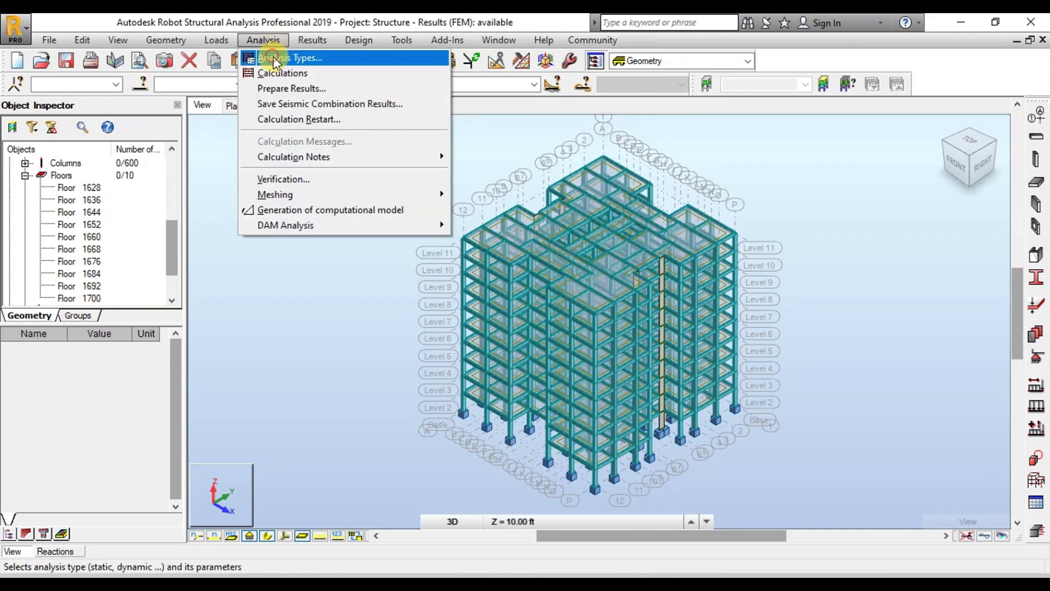
left_click(274, 57)
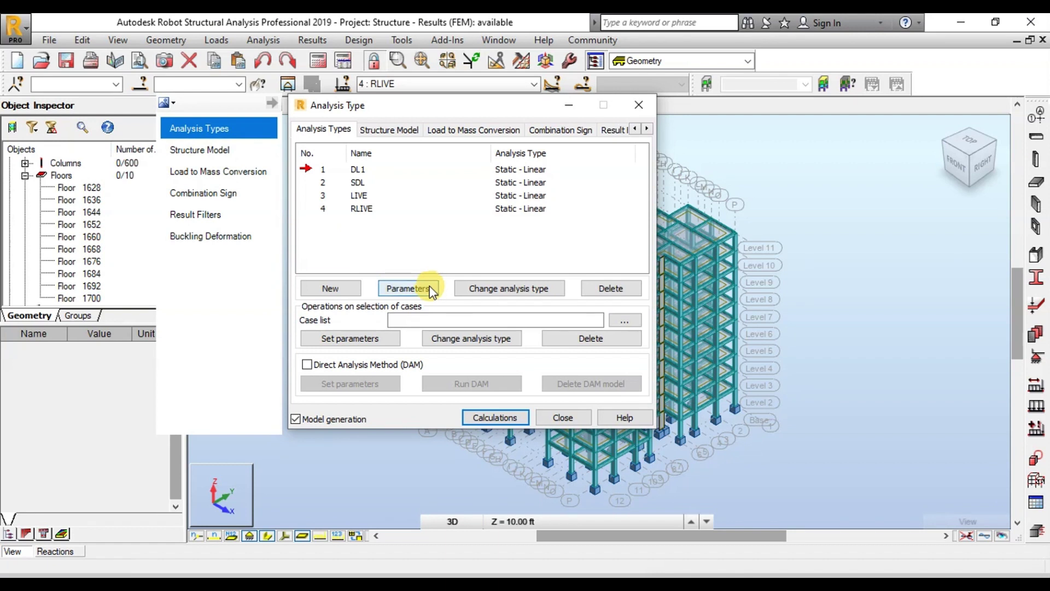
left_click(494, 132)
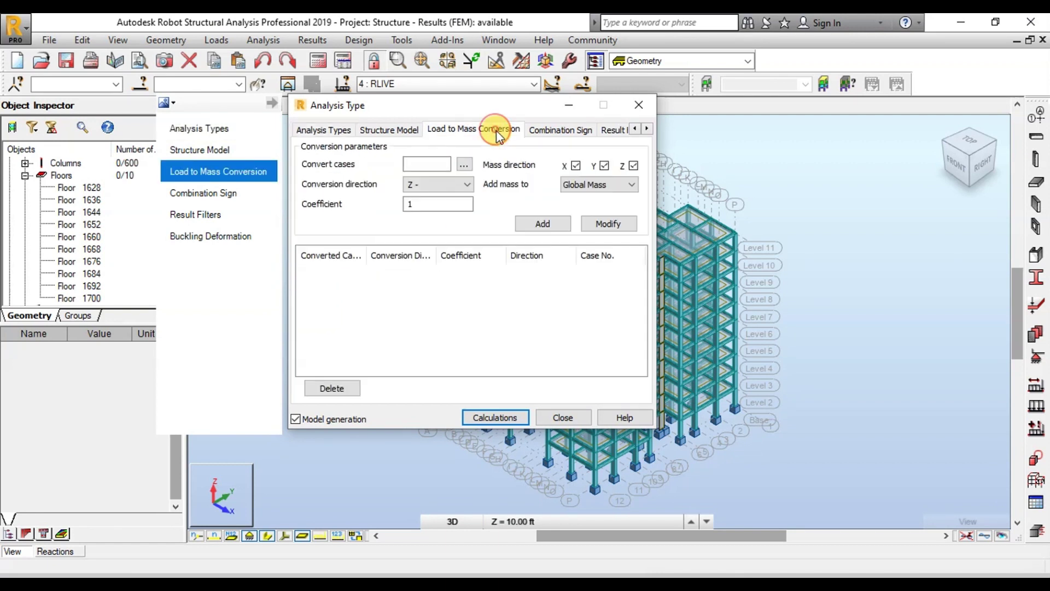
left_click(468, 165)
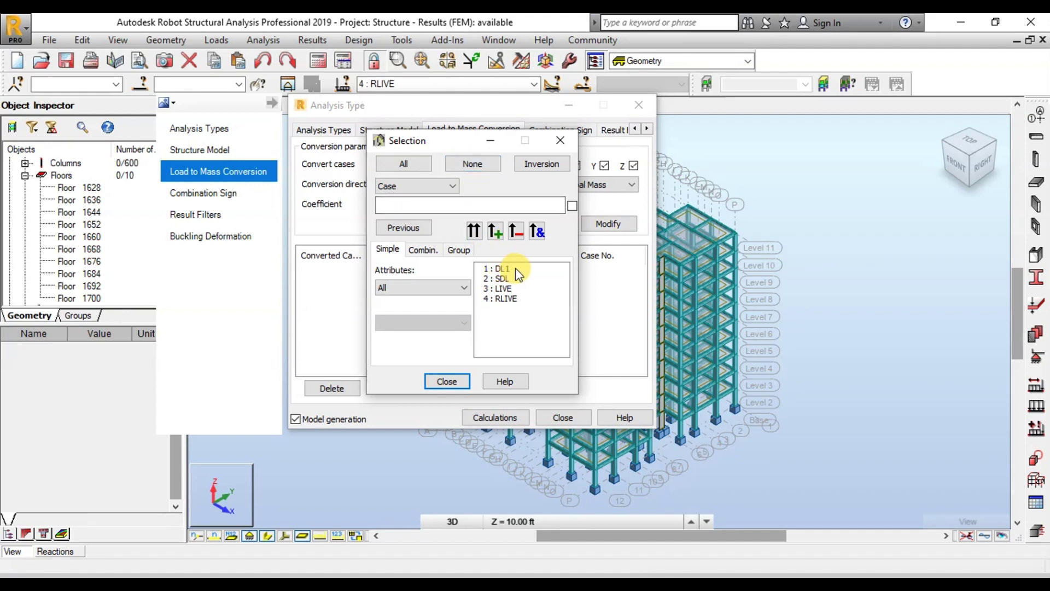
left_click_drag(518, 269, 517, 282)
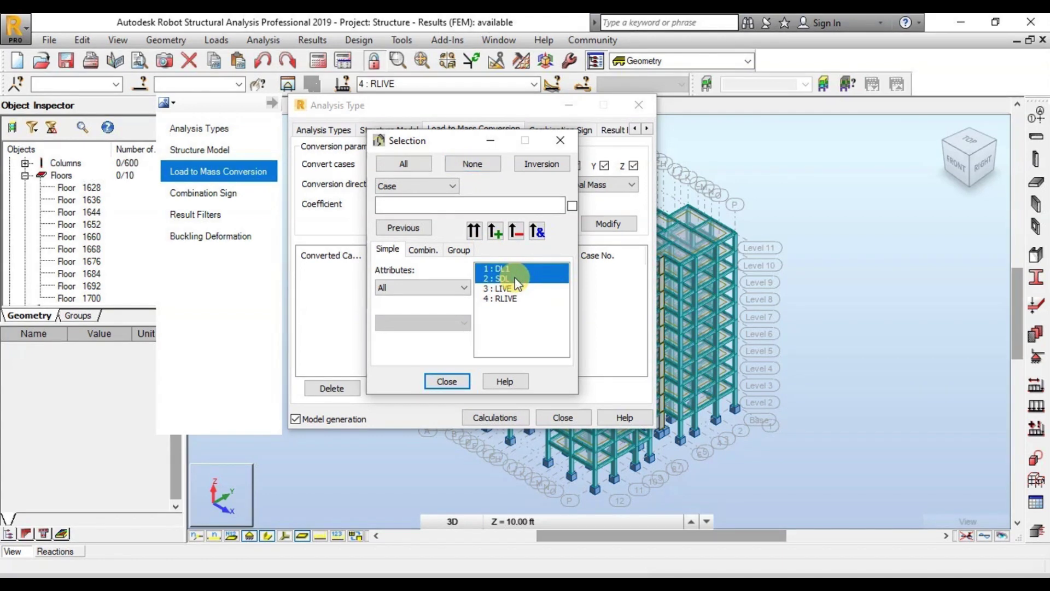
left_click(474, 231)
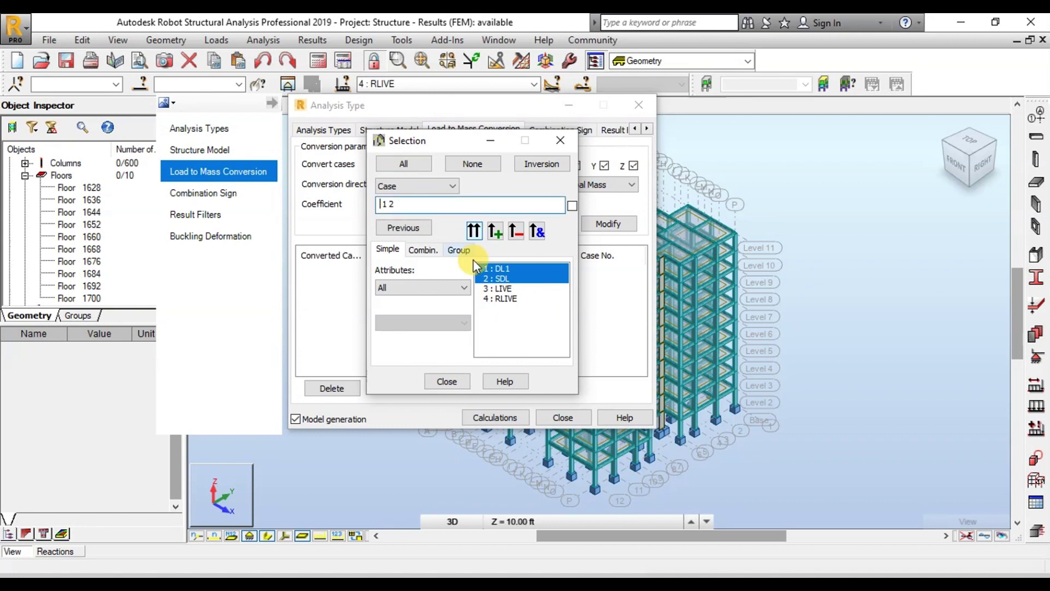
left_click(448, 380)
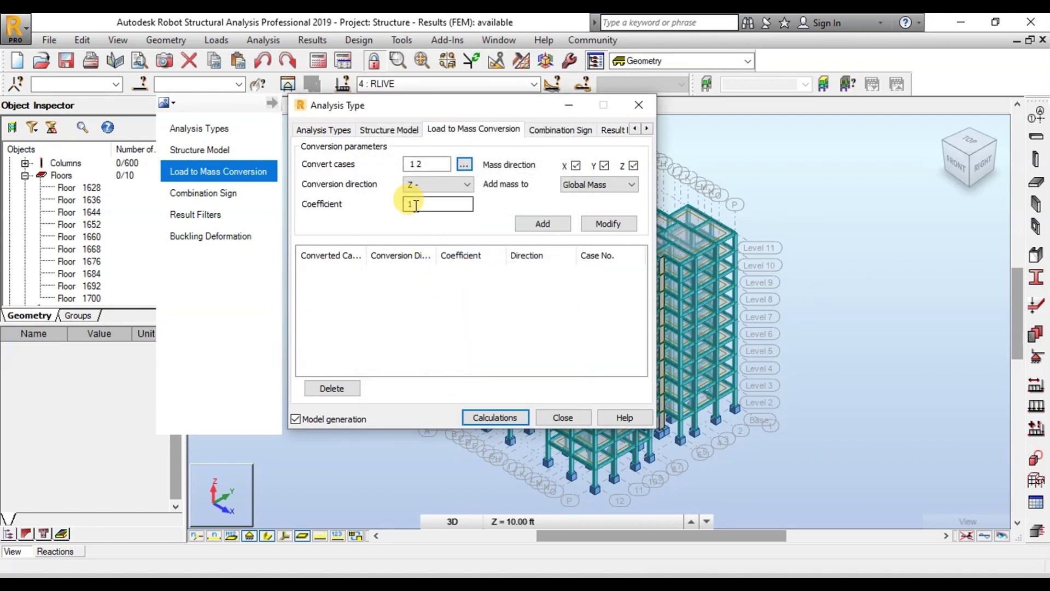
left_click(533, 224)
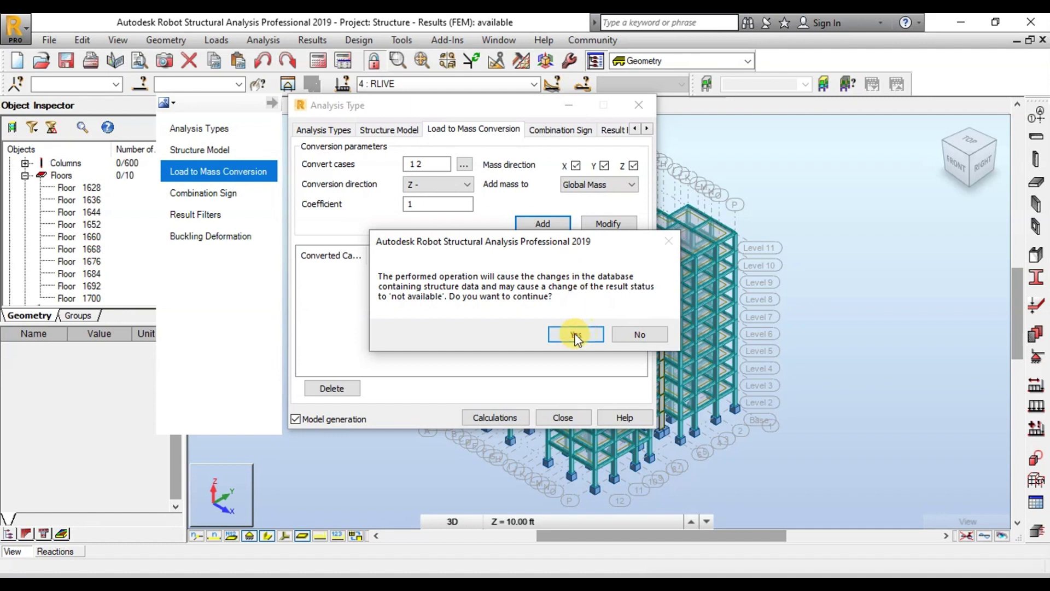
left_click(576, 334)
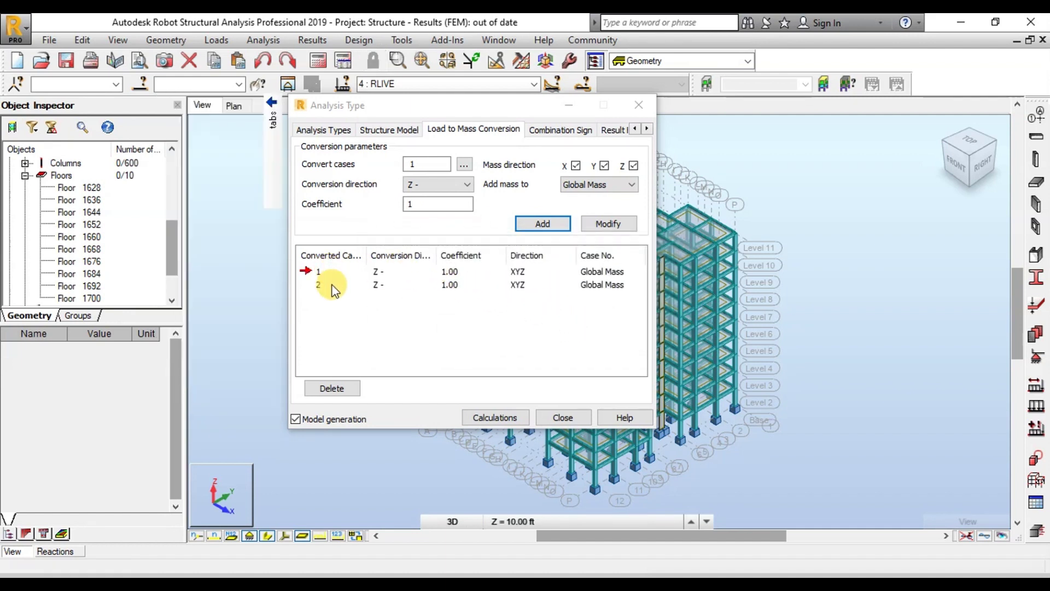
Create Modal case 5 with 20 modes, density disregarded, Sturm check and Block Lanczos
left_click(334, 130)
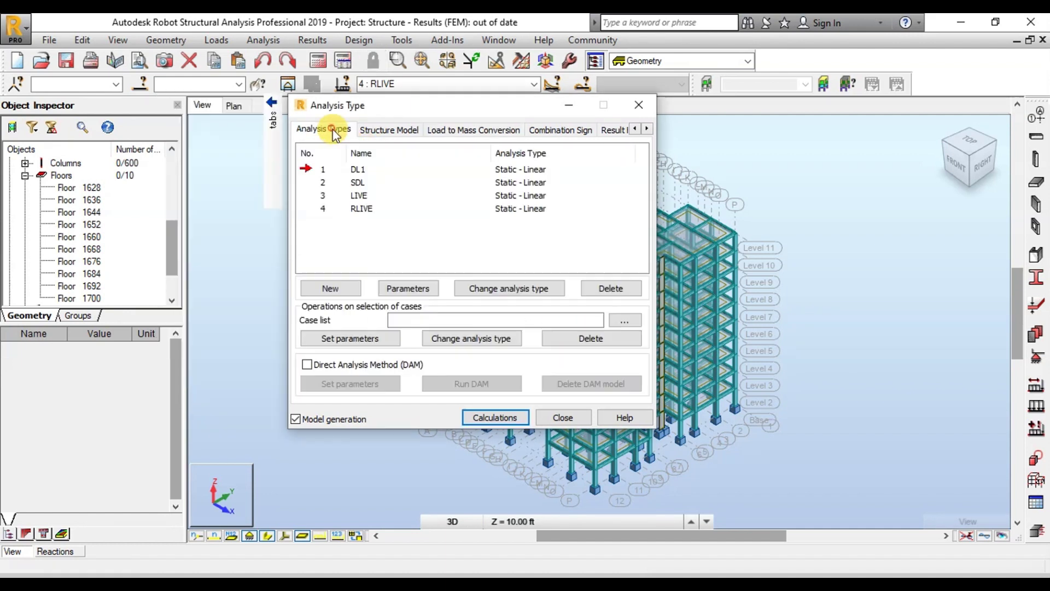
left_click(332, 288)
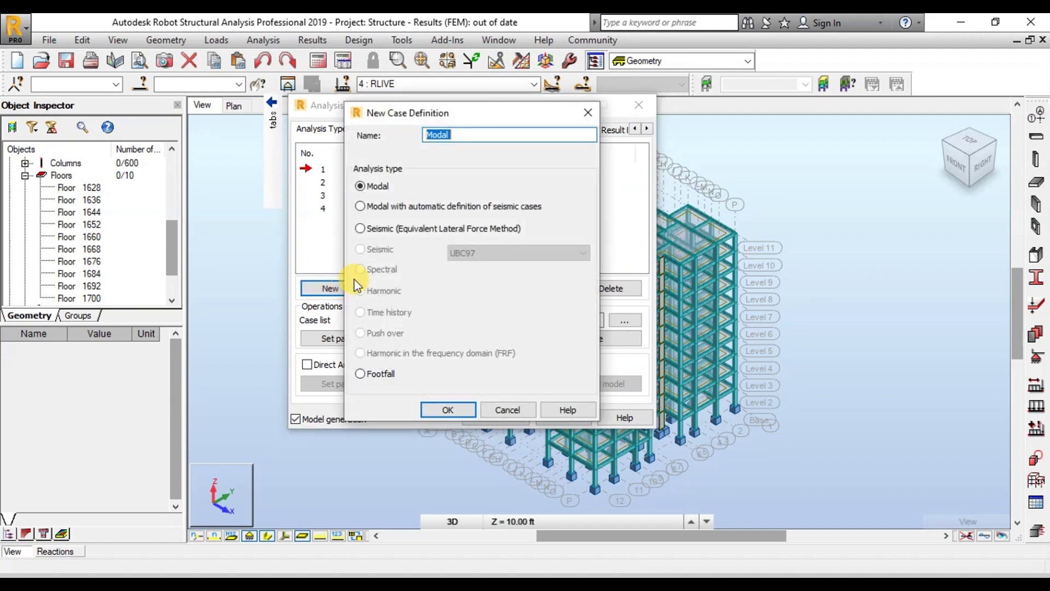
left_click(448, 410)
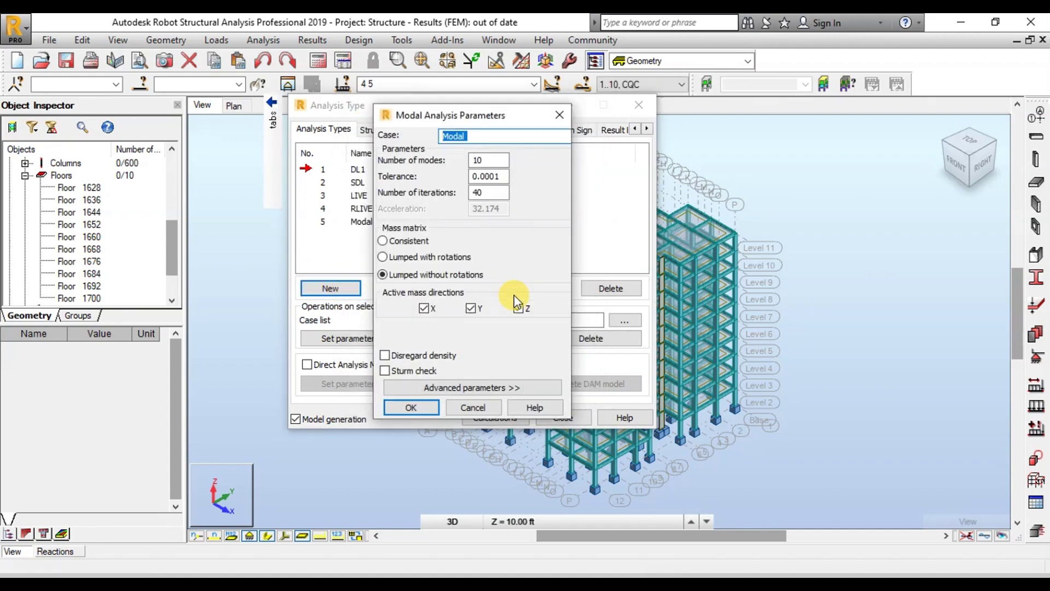
double_click(491, 160)
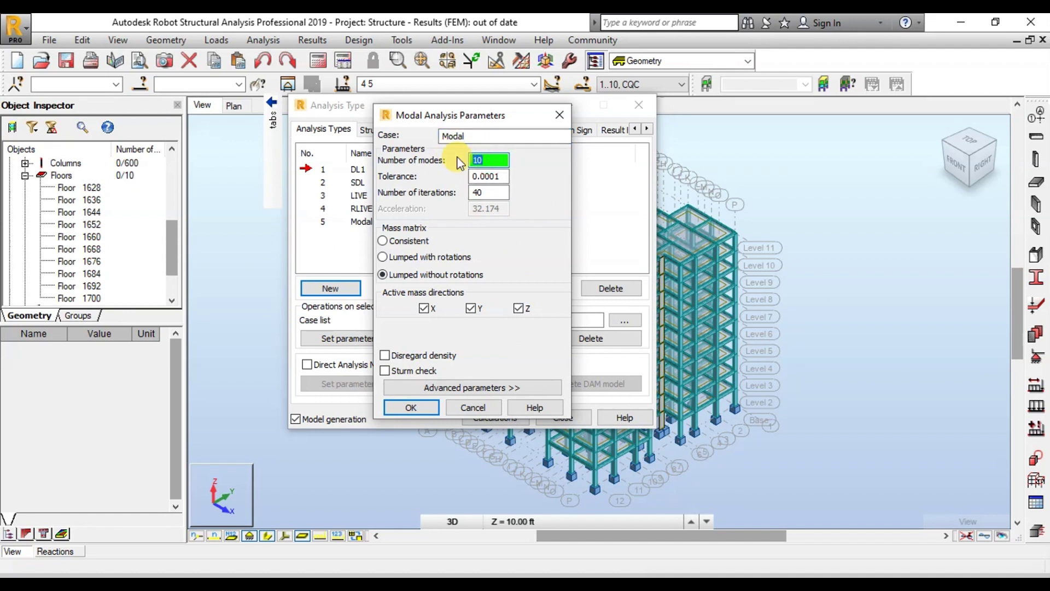
type("2")
left_click(386, 355)
left_click(385, 370)
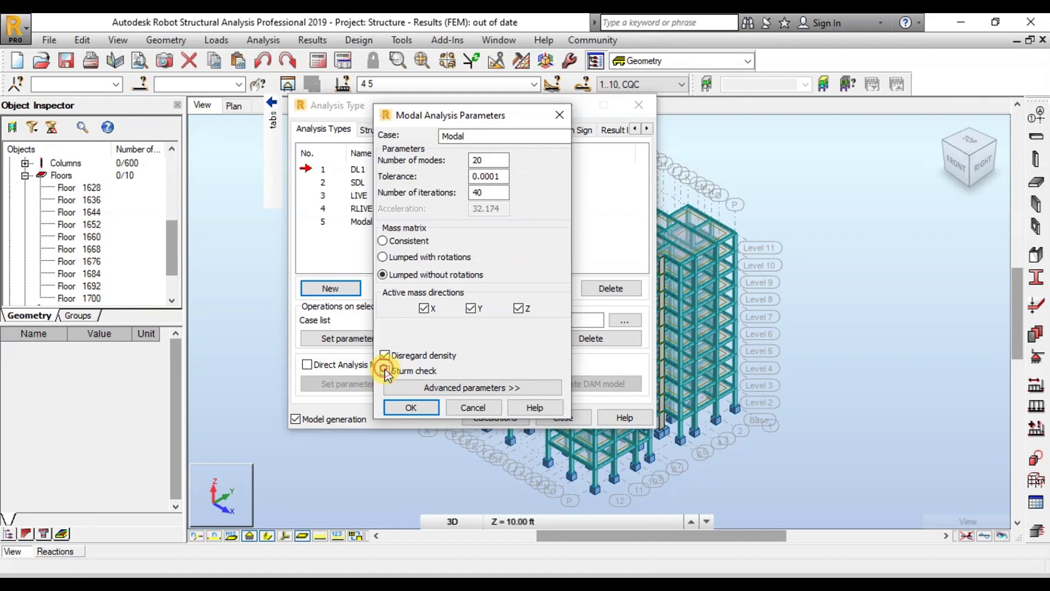
left_click(422, 386)
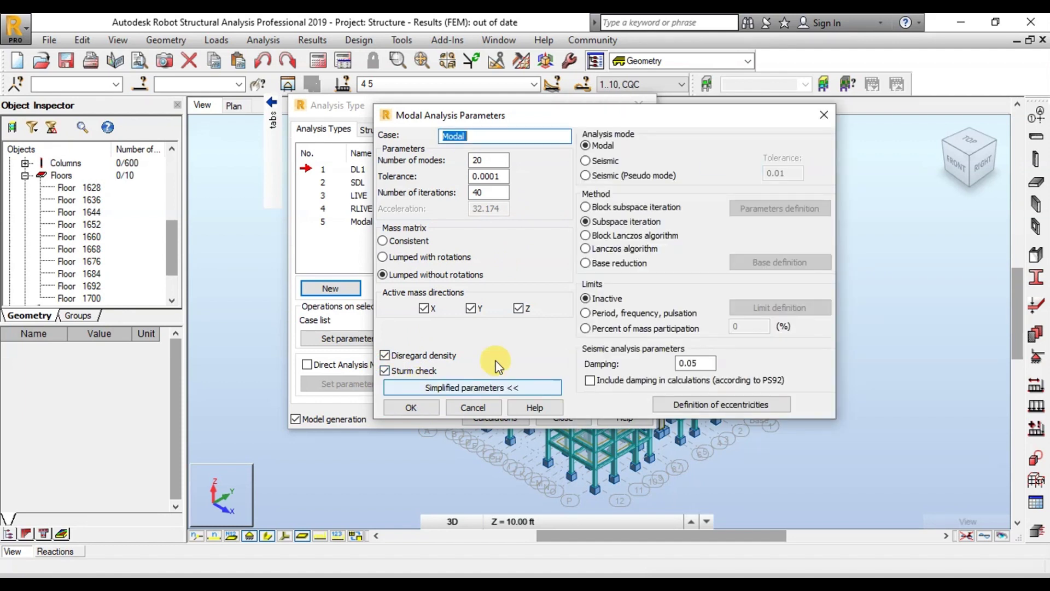
left_click(585, 237)
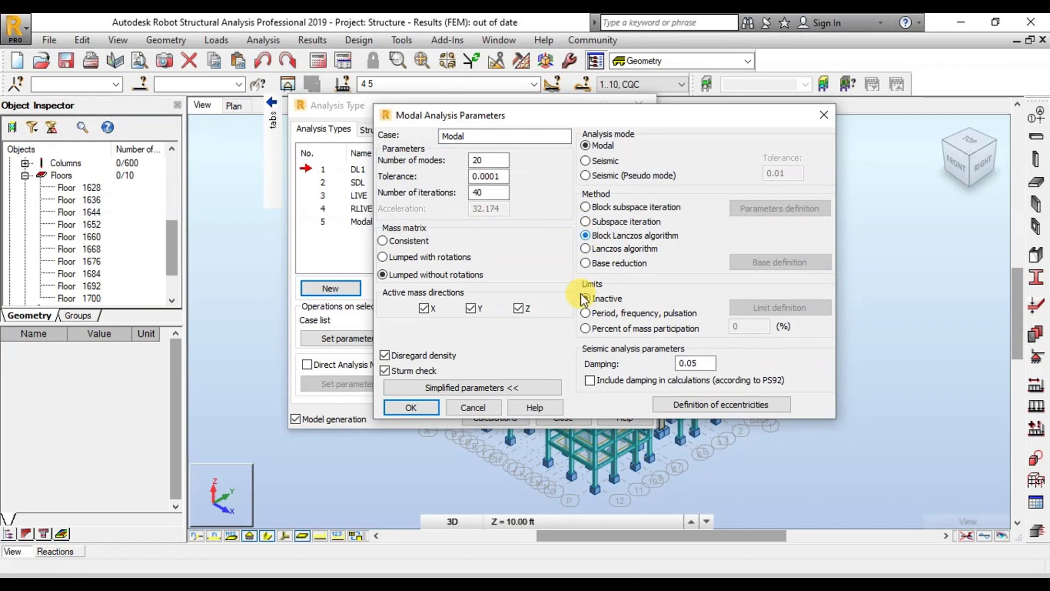
left_click(416, 407)
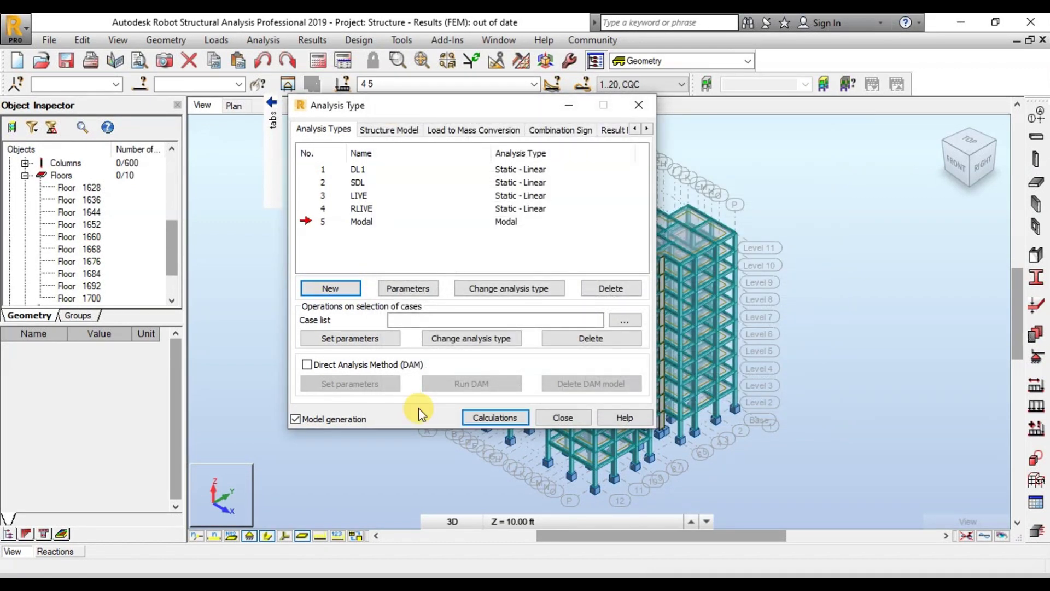
Add a UBC 97 seismic case with zone 2B, soil Sd and R = 5.5
left_click(340, 293)
left_click(361, 250)
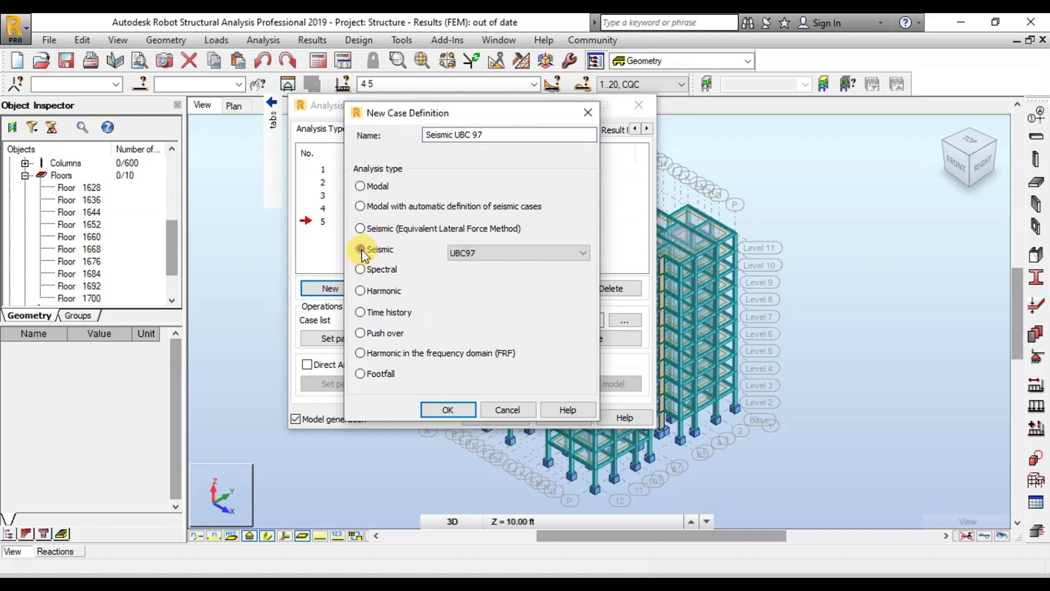
left_click(448, 411)
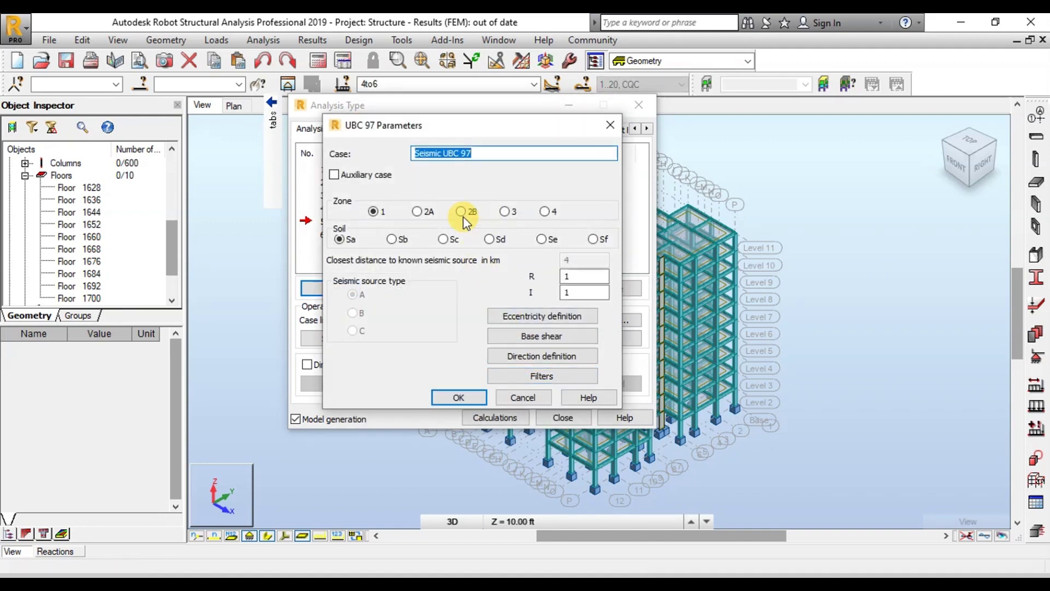
left_click(461, 212)
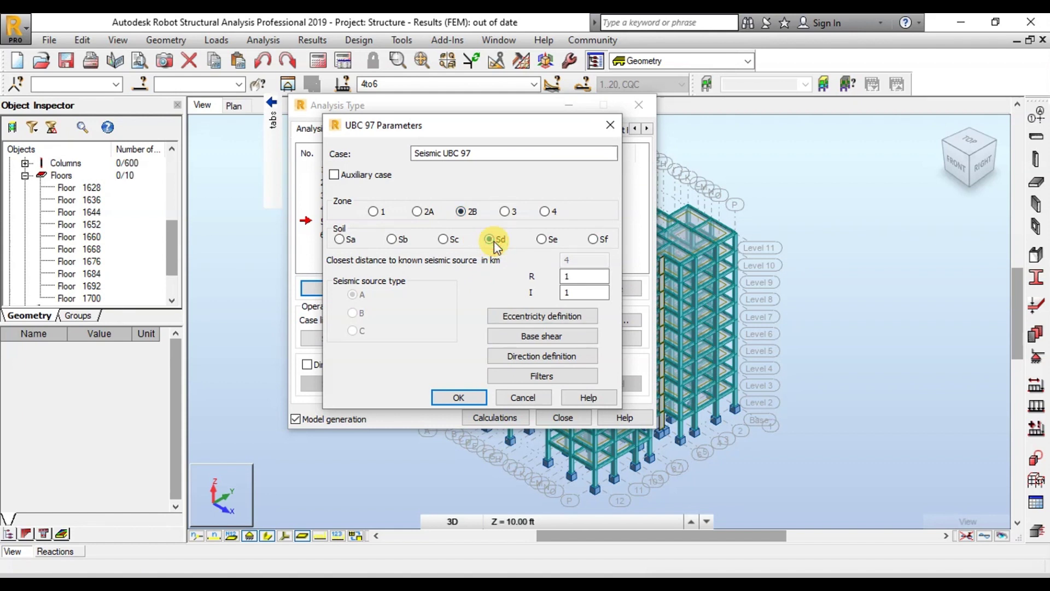
double_click(578, 276)
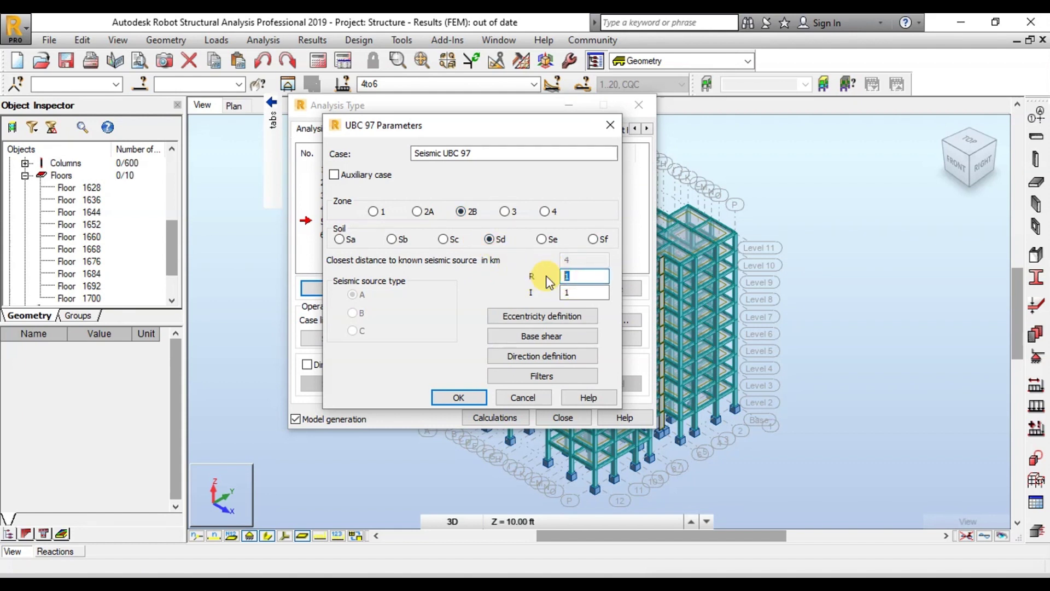
type("5.5")
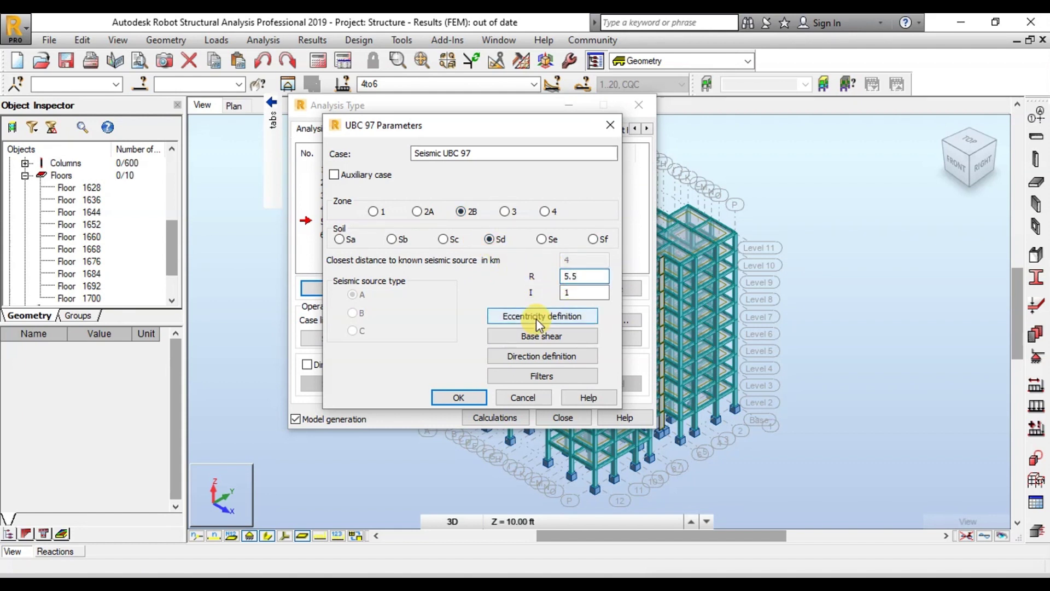
Set relative mass eccentricities of 5% in X and Y for the seismic cases
left_click(536, 317)
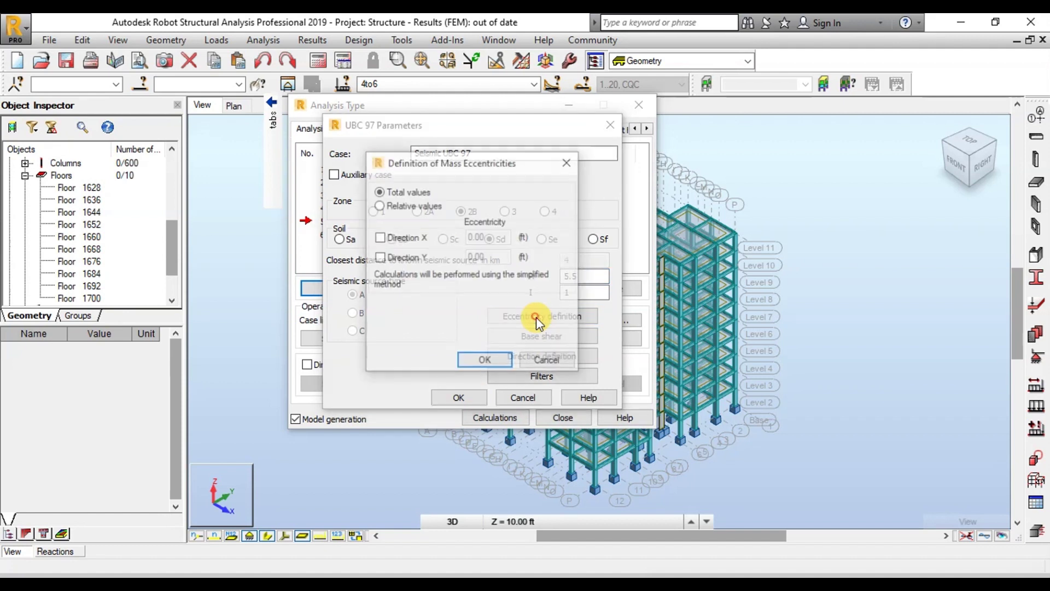
left_click(379, 206)
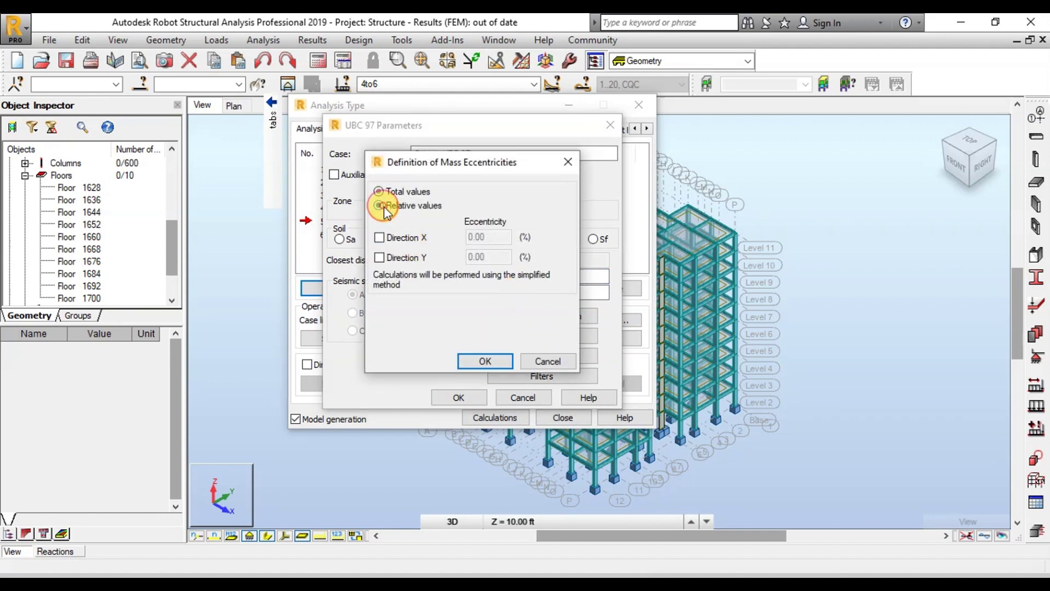
left_click(391, 256)
double_click(484, 236)
type("5")
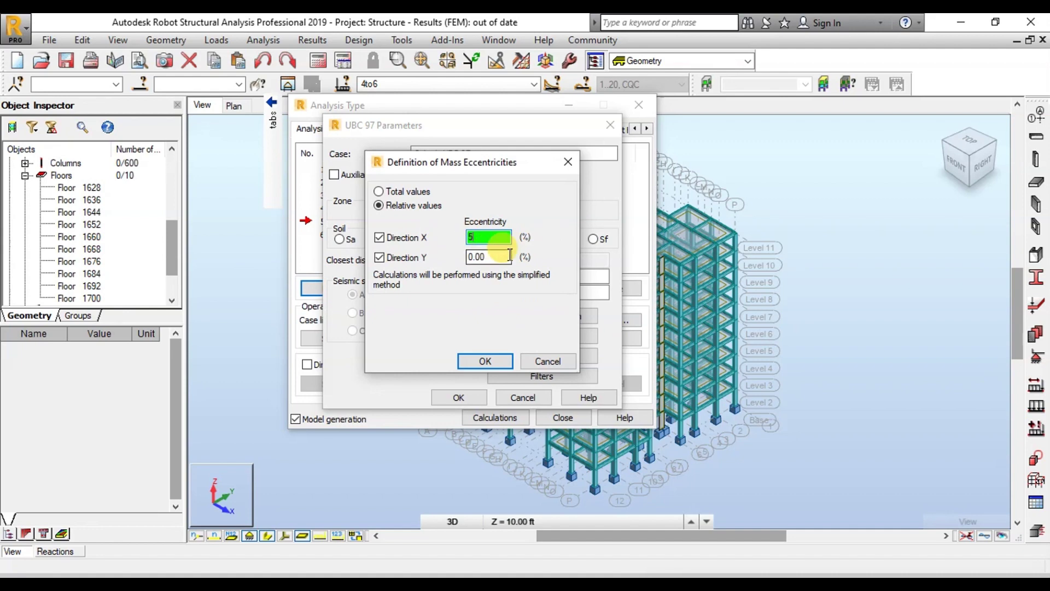
double_click(487, 256)
type("5")
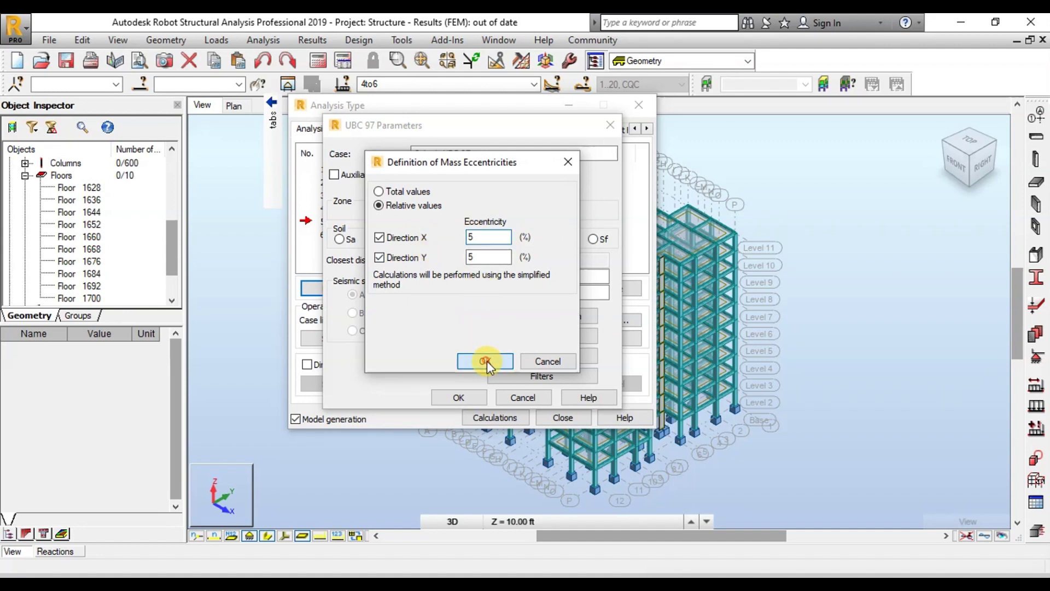
left_click(486, 361)
left_click(458, 397)
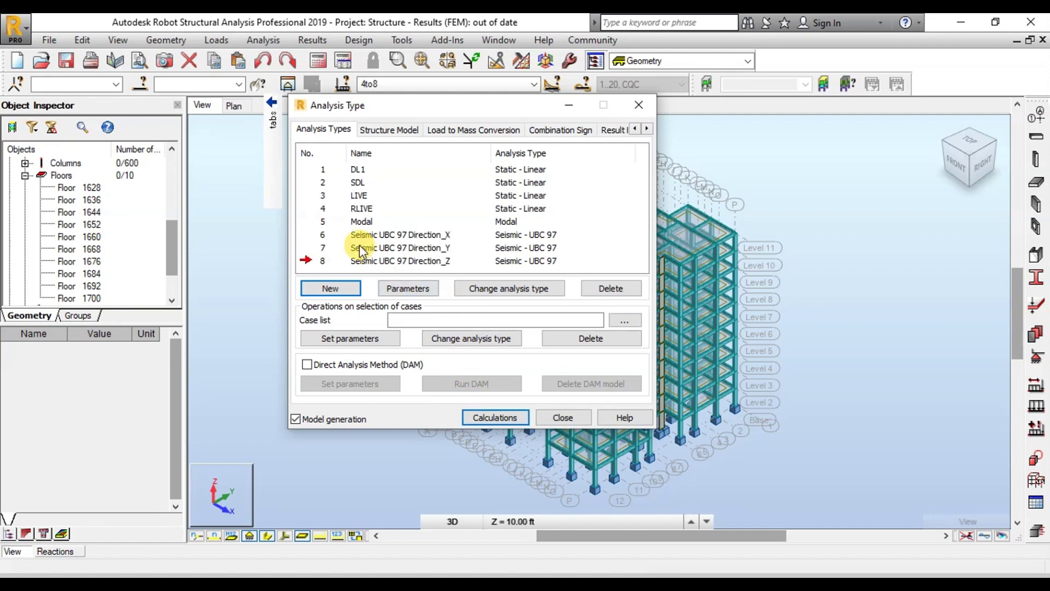
Review the Direction_X seismic case, keeping its 5% X and Y eccentricities
left_click(335, 236)
double_click(335, 236)
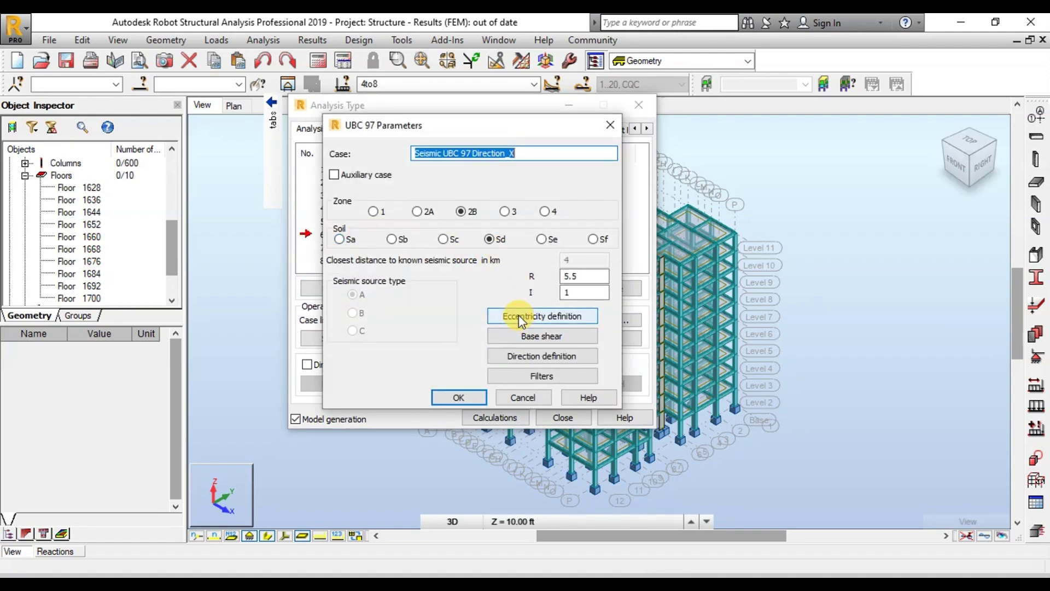
left_click(506, 316)
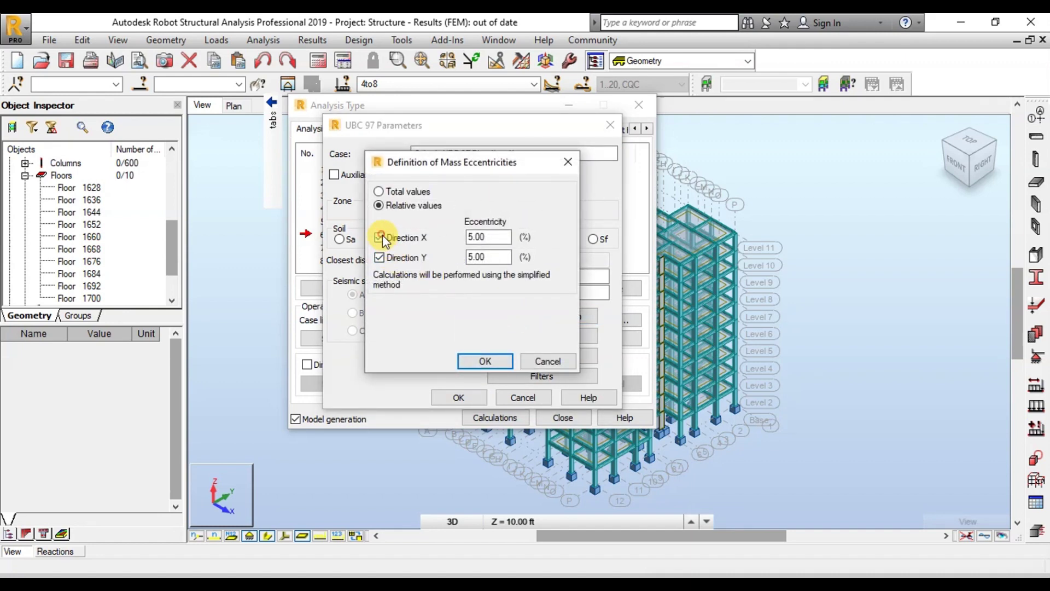
left_click(476, 360)
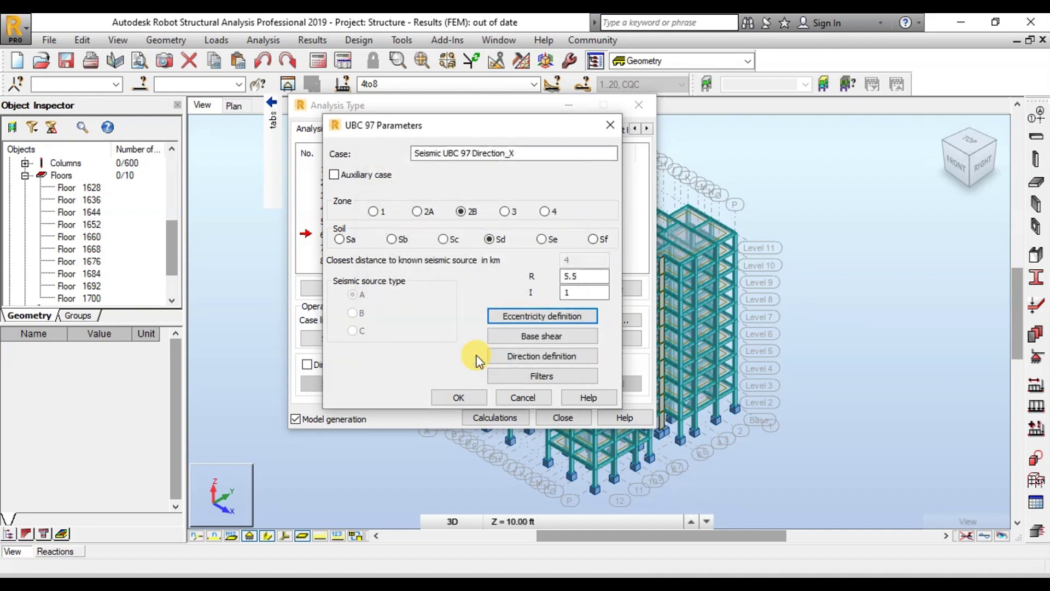
left_click(456, 396)
Remove the Y eccentricity from the Direction_Y seismic case
left_click(352, 250)
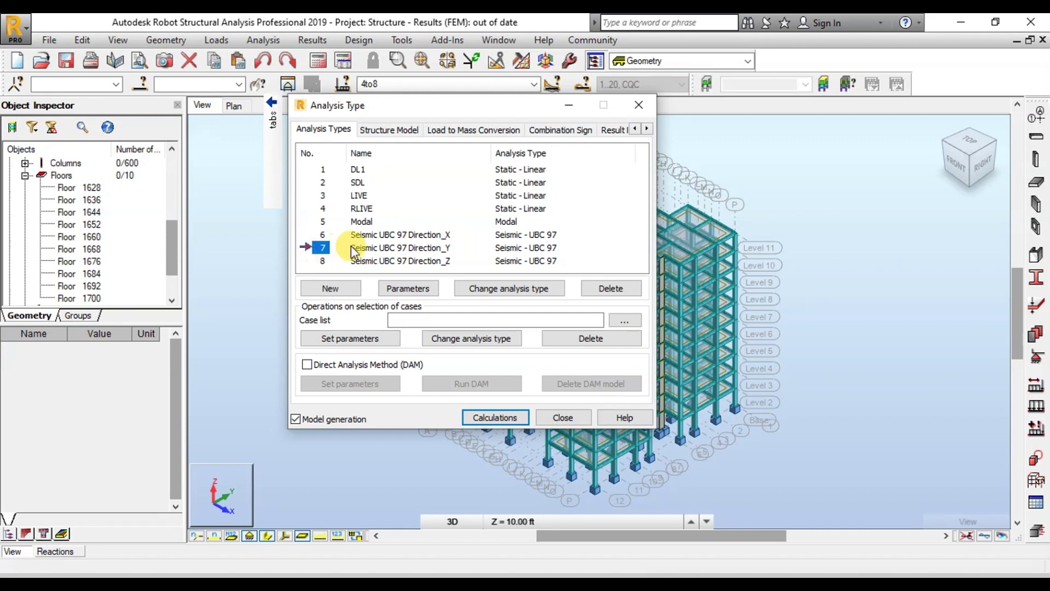
double_click(351, 248)
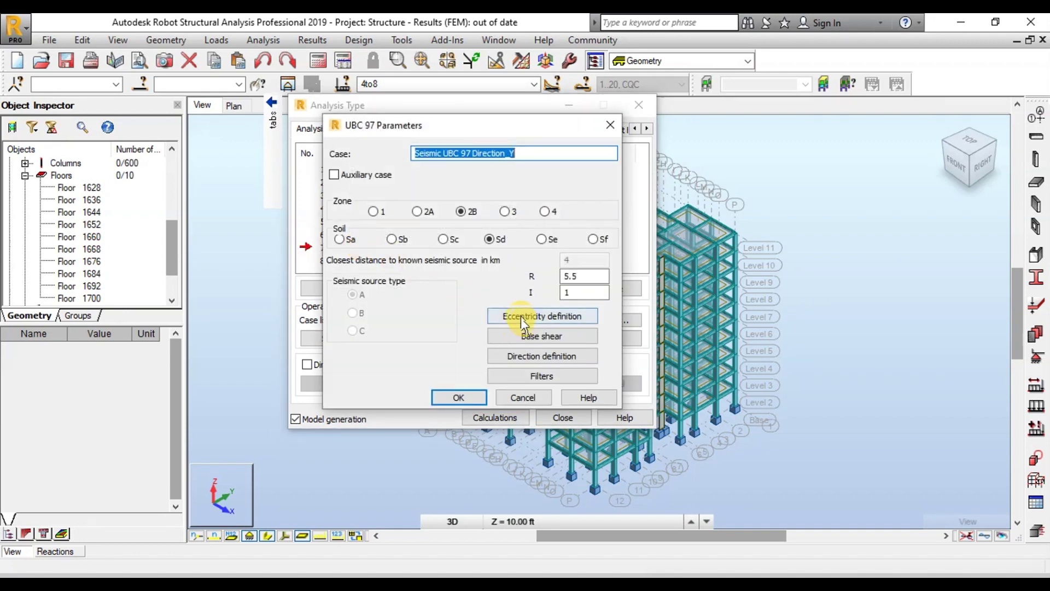
left_click(495, 316)
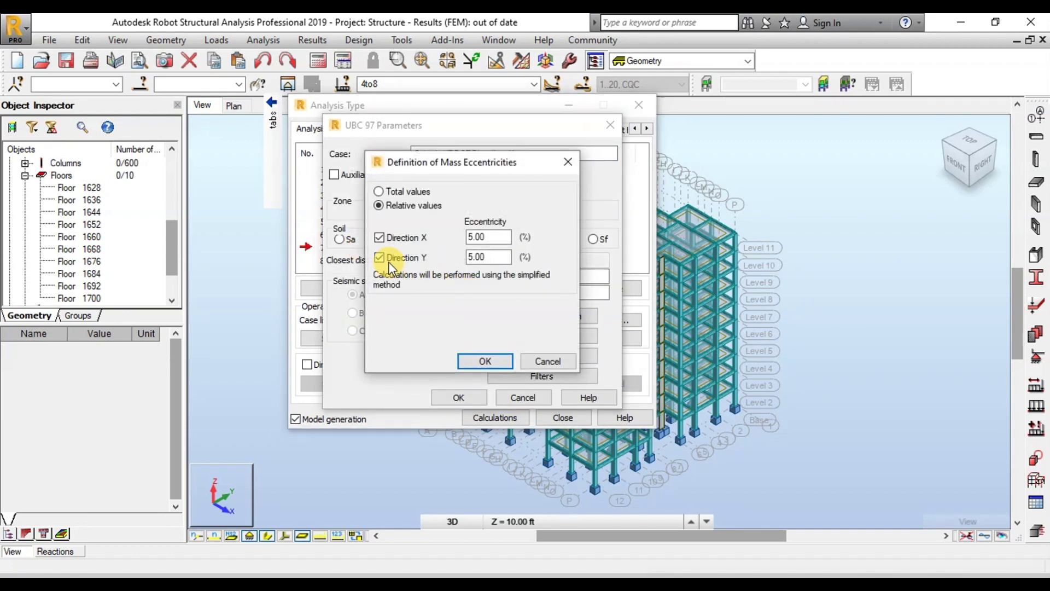
left_click(379, 257)
left_click(480, 361)
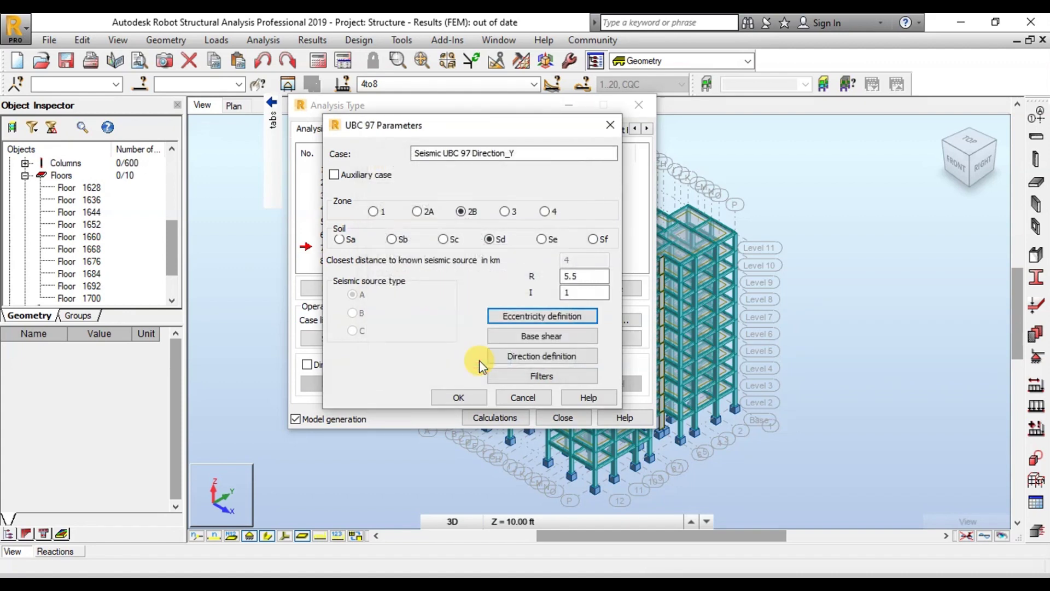
left_click(462, 396)
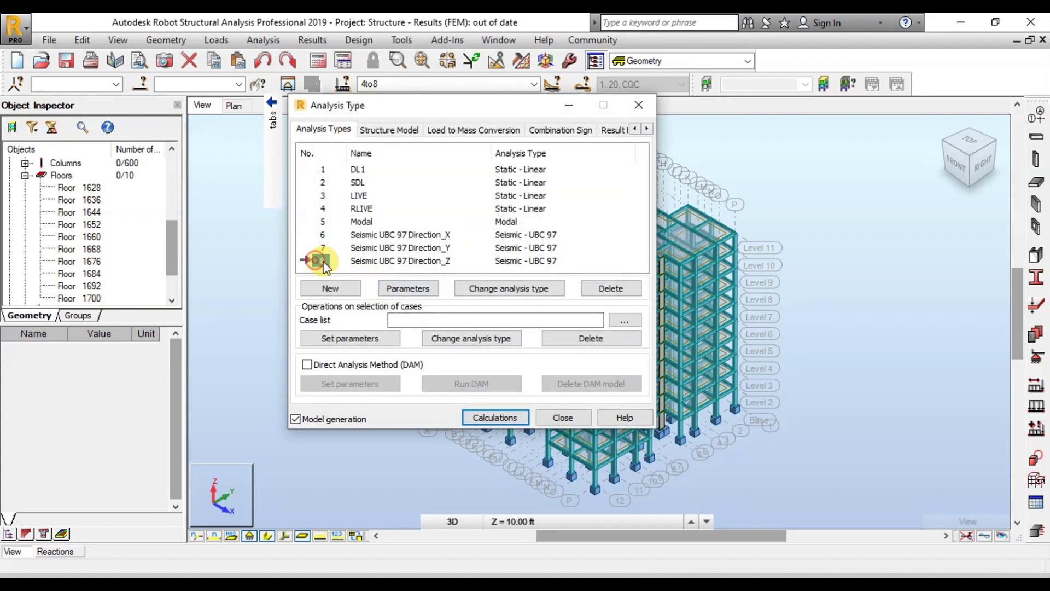
Clear the X and Y eccentricities of the Direction_Z seismic case
double_click(360, 261)
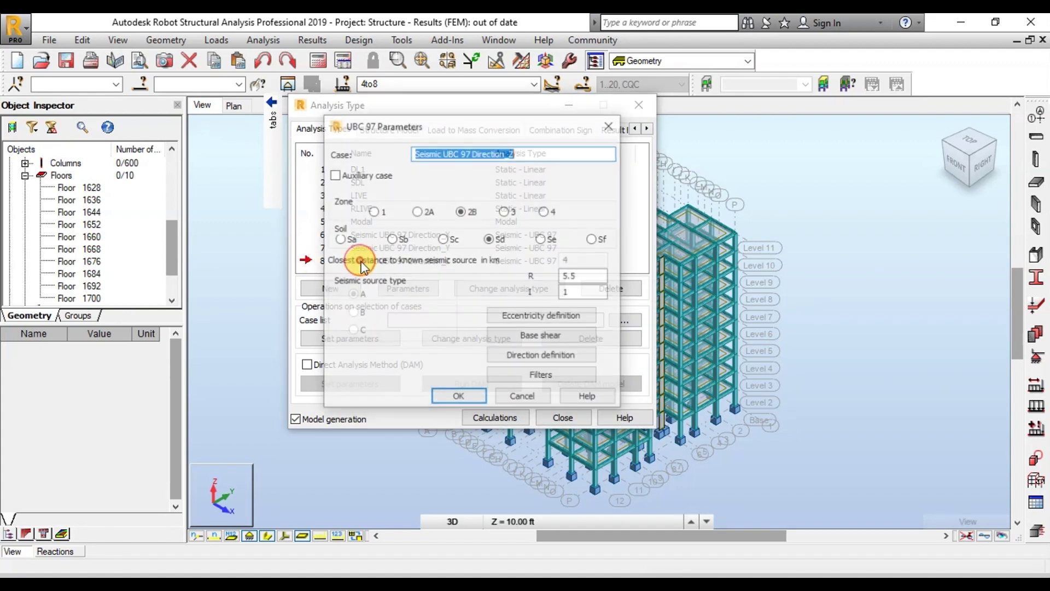
left_click(523, 317)
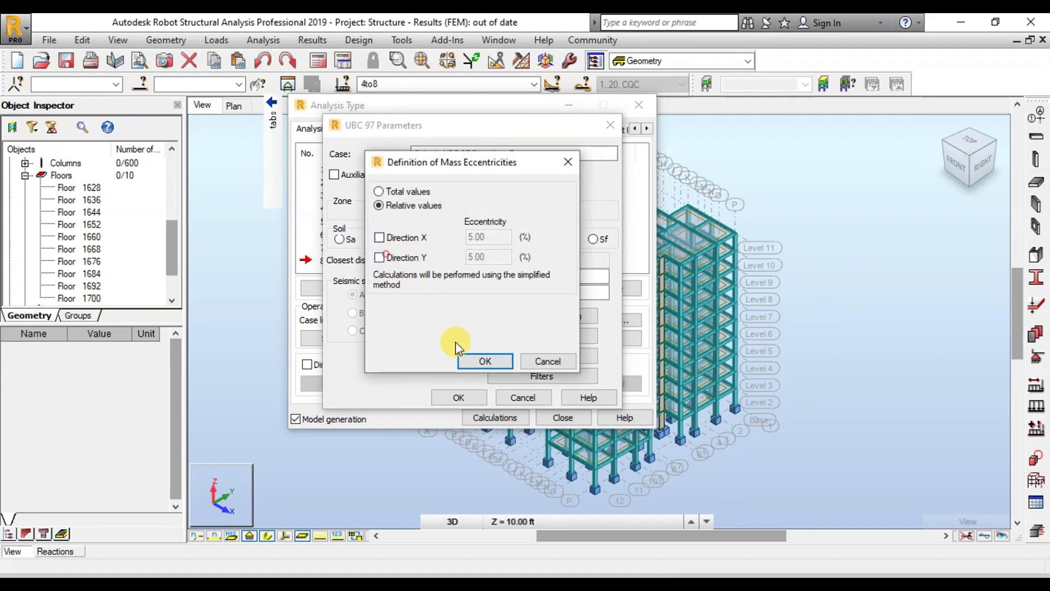
left_click(473, 361)
Confirm the Direction_Z seismic parameters and run calculations for all eight cases
left_click(459, 397)
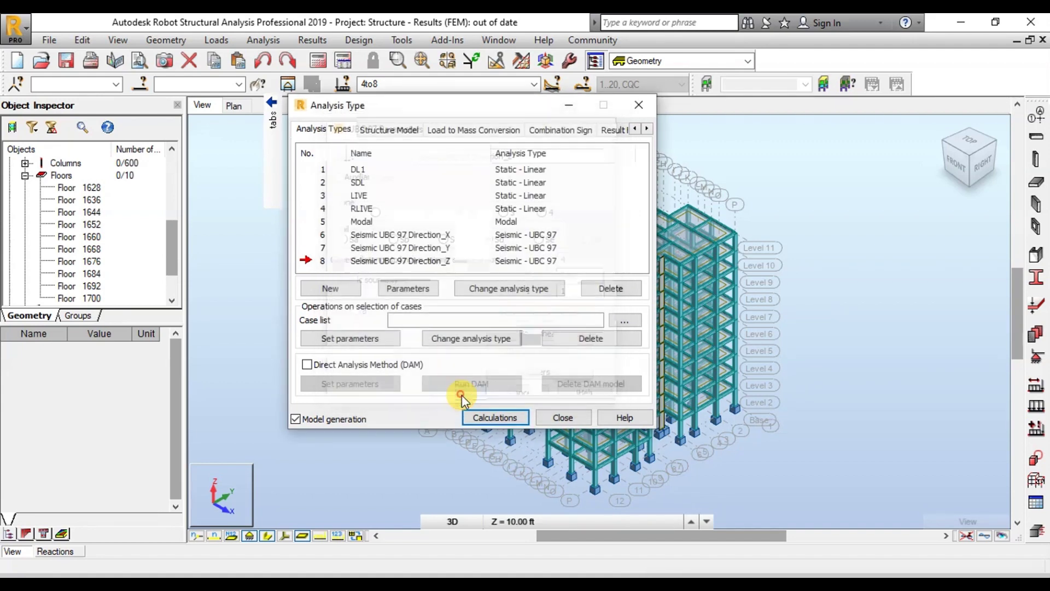
left_click(494, 416)
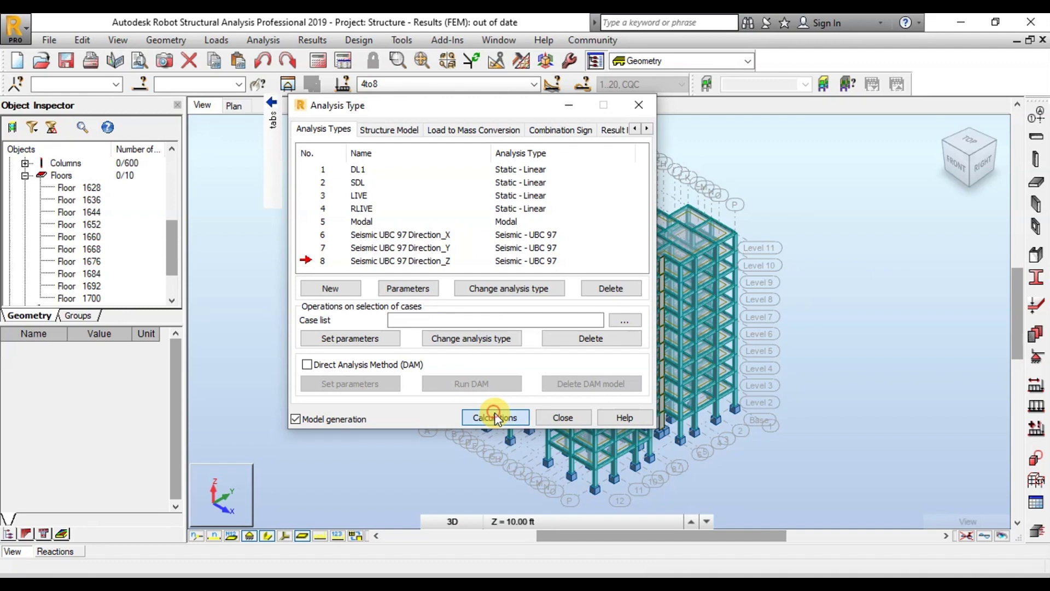